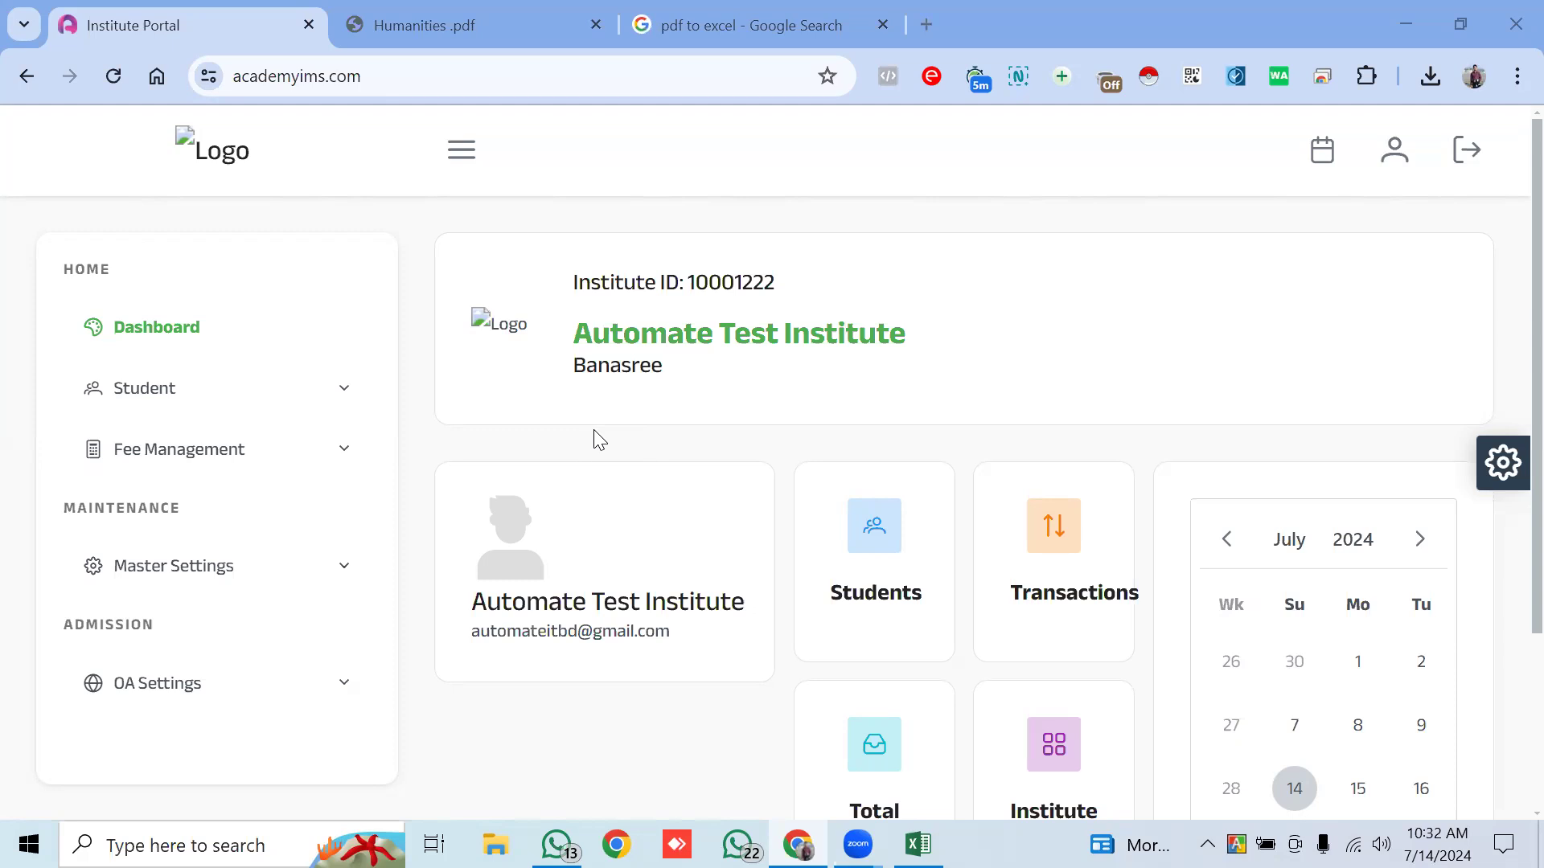
Examine the candidate table in Humanities.pdf, including its SSC roll, board, passing year, name and contact columns.
click(768, 8)
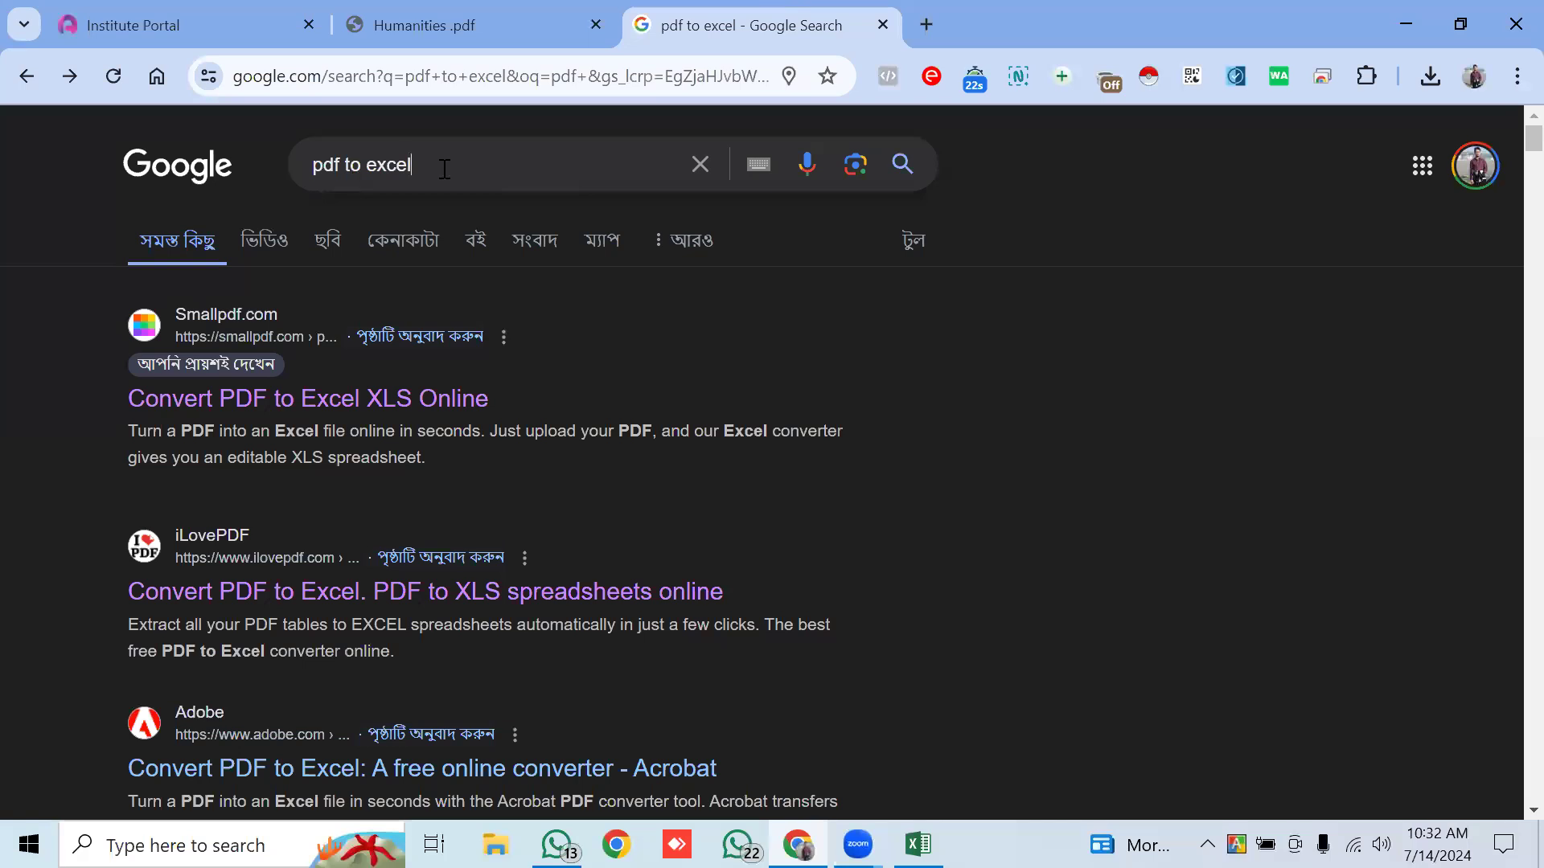
click(466, 31)
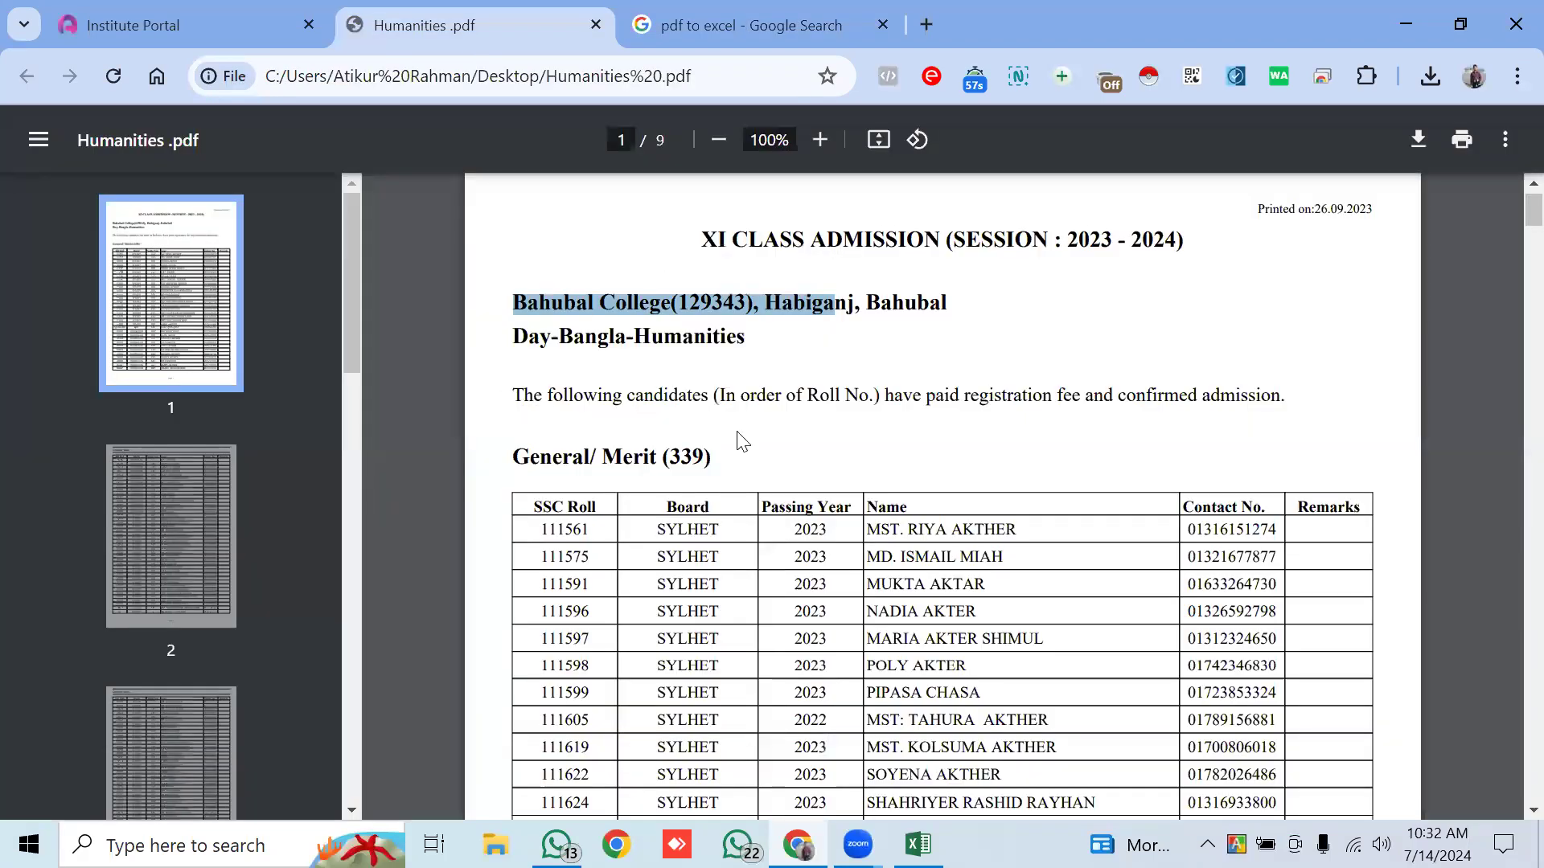
click(741, 441)
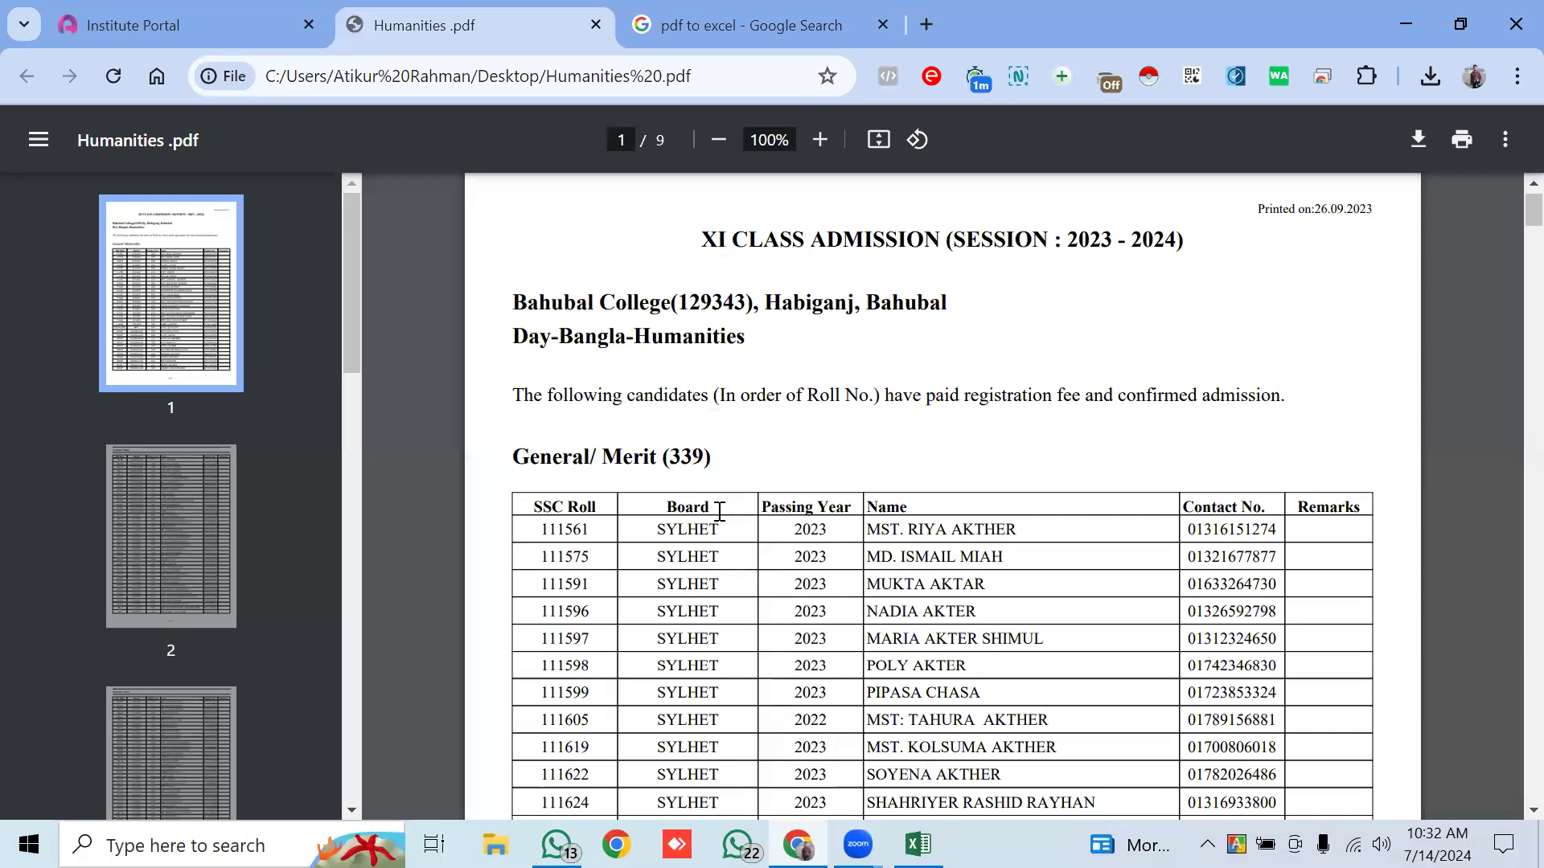
scroll(720, 513, down, 4)
scroll(720, 512, down, 4)
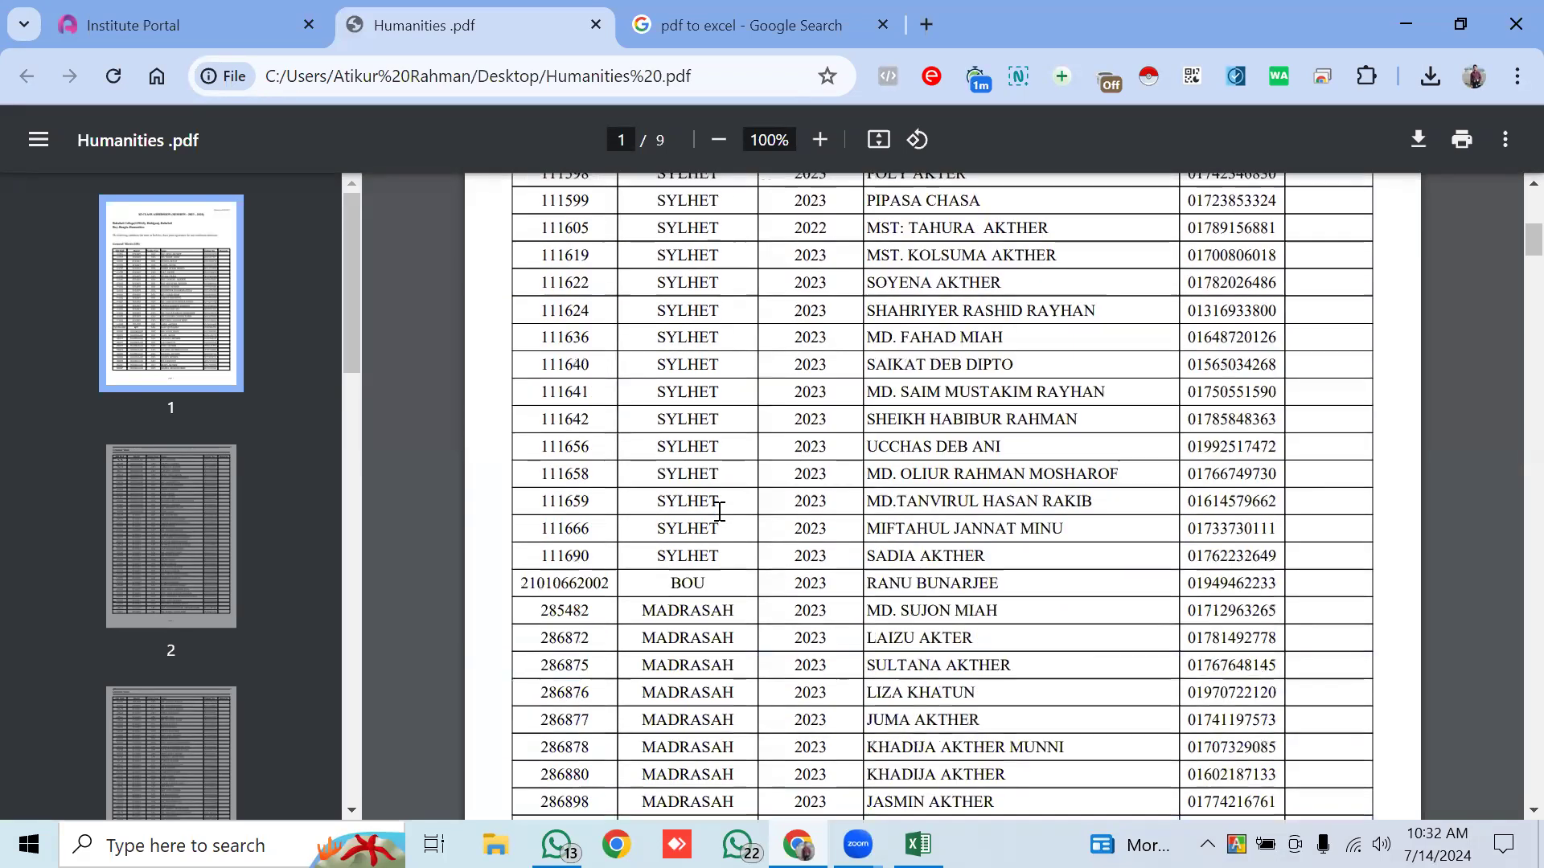
scroll(720, 512, down, 10)
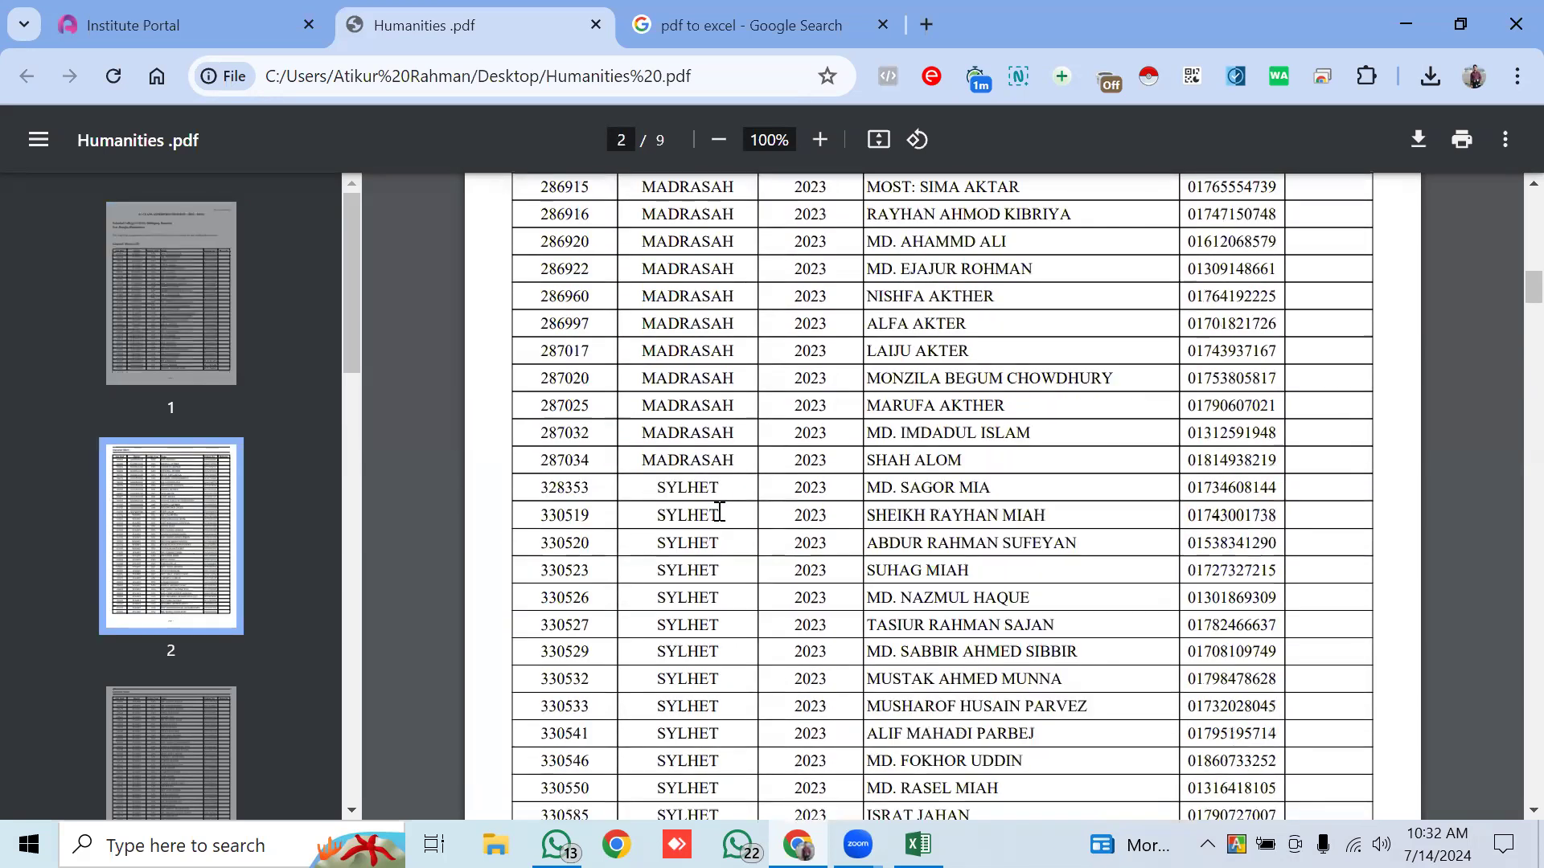
scroll(719, 513, down, 20)
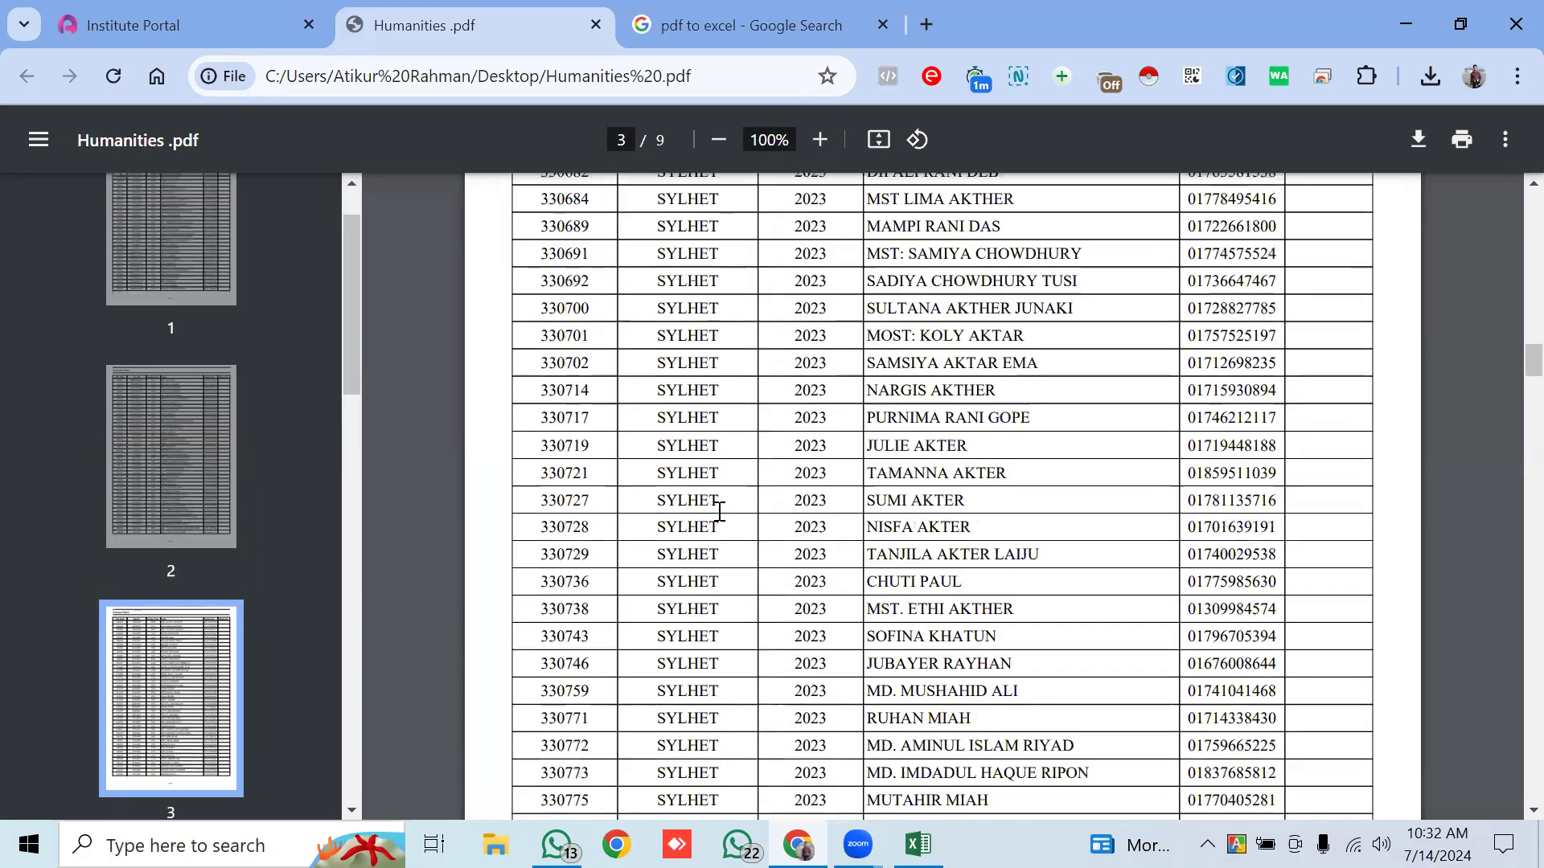
scroll(719, 512, up, 20)
scroll(719, 513, up, 15)
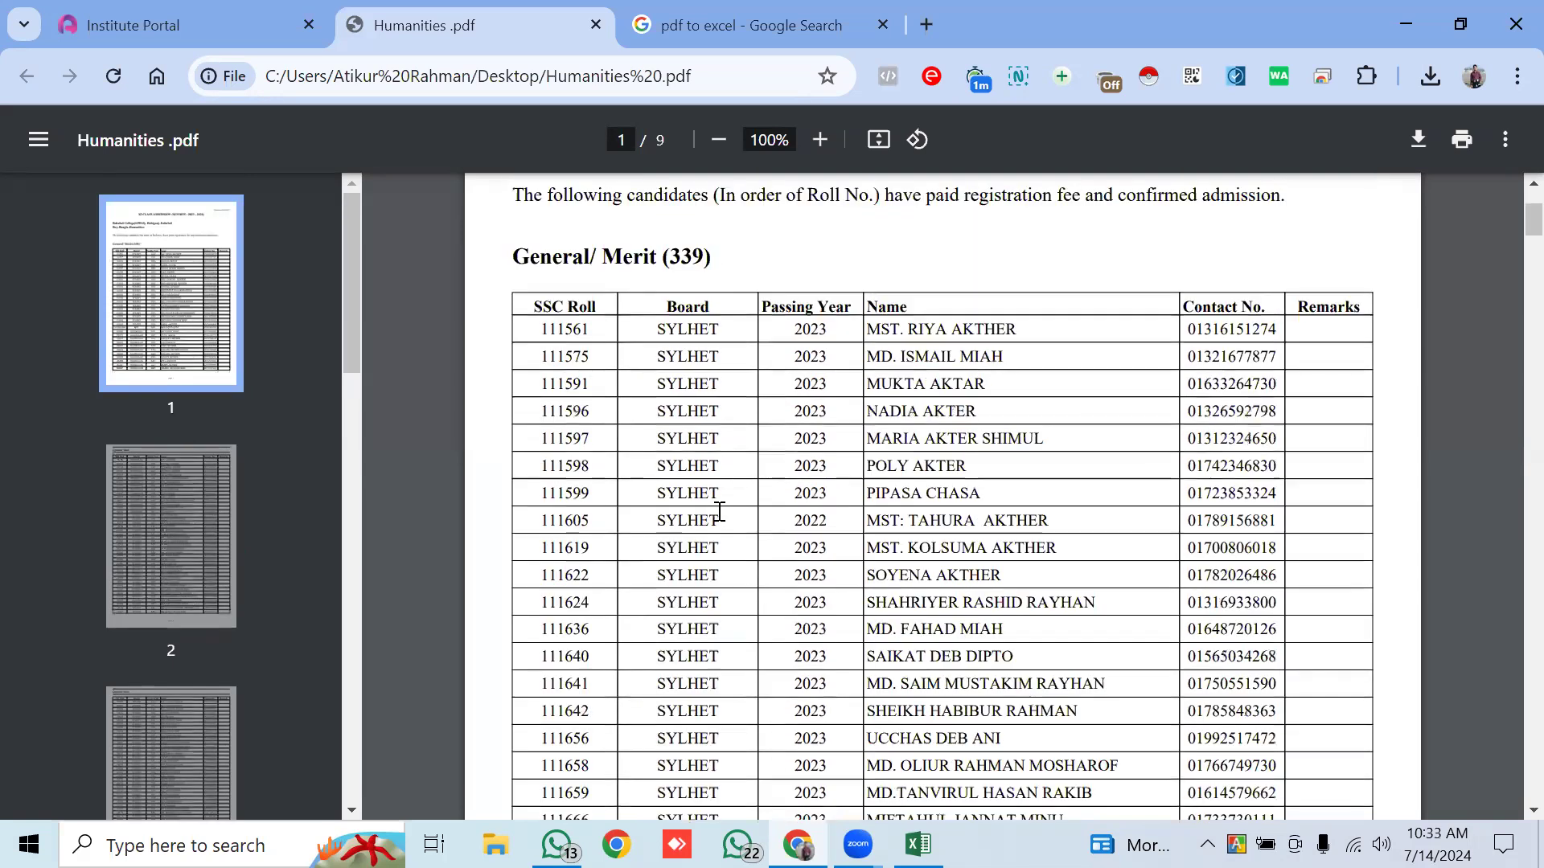
scroll(720, 512, up, 2)
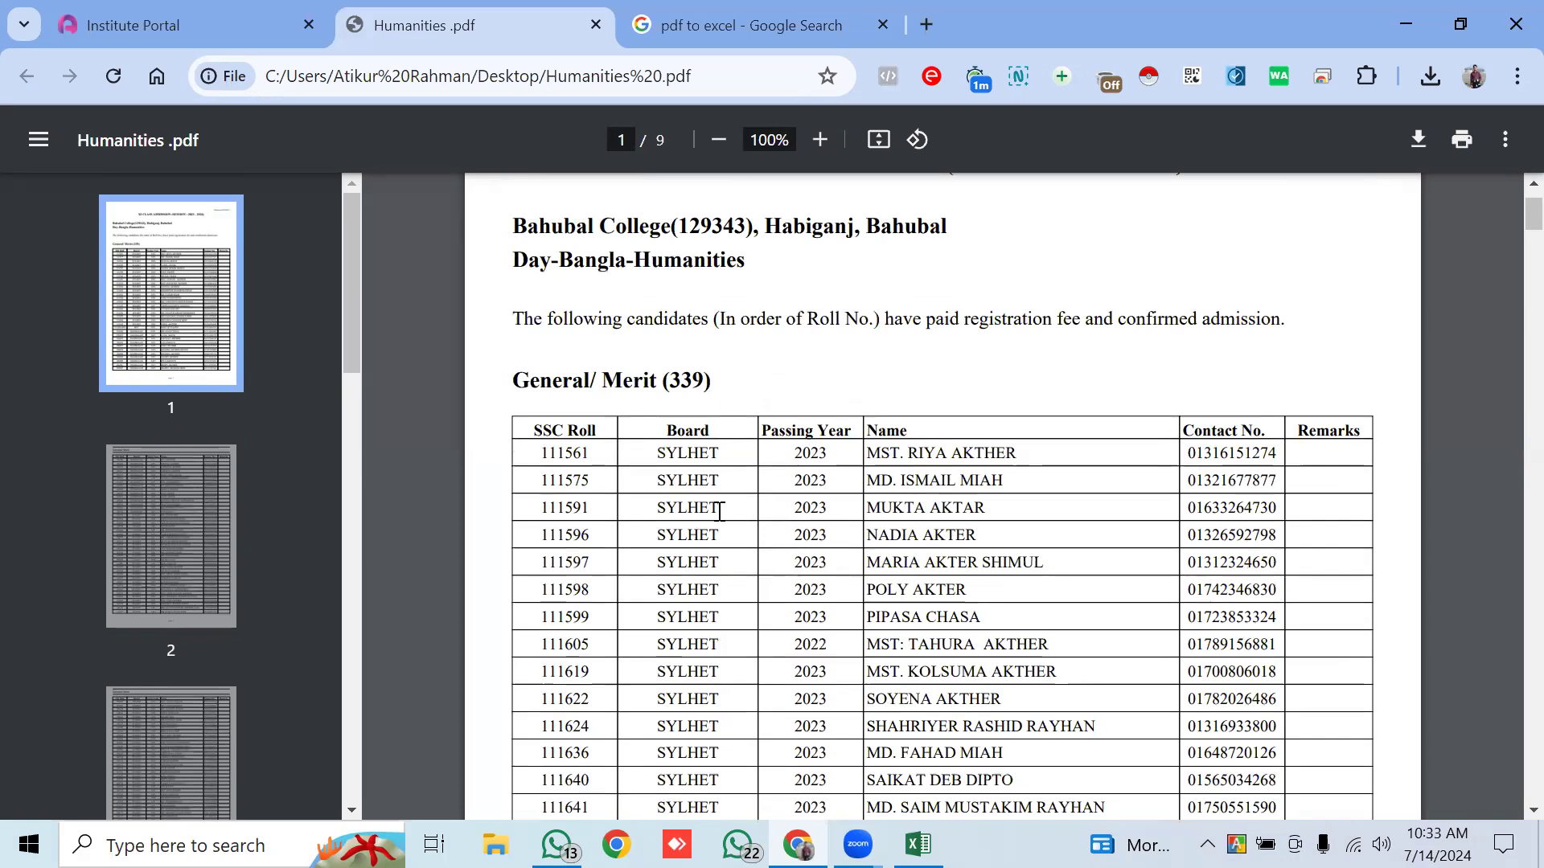
scroll(720, 512, down, 3)
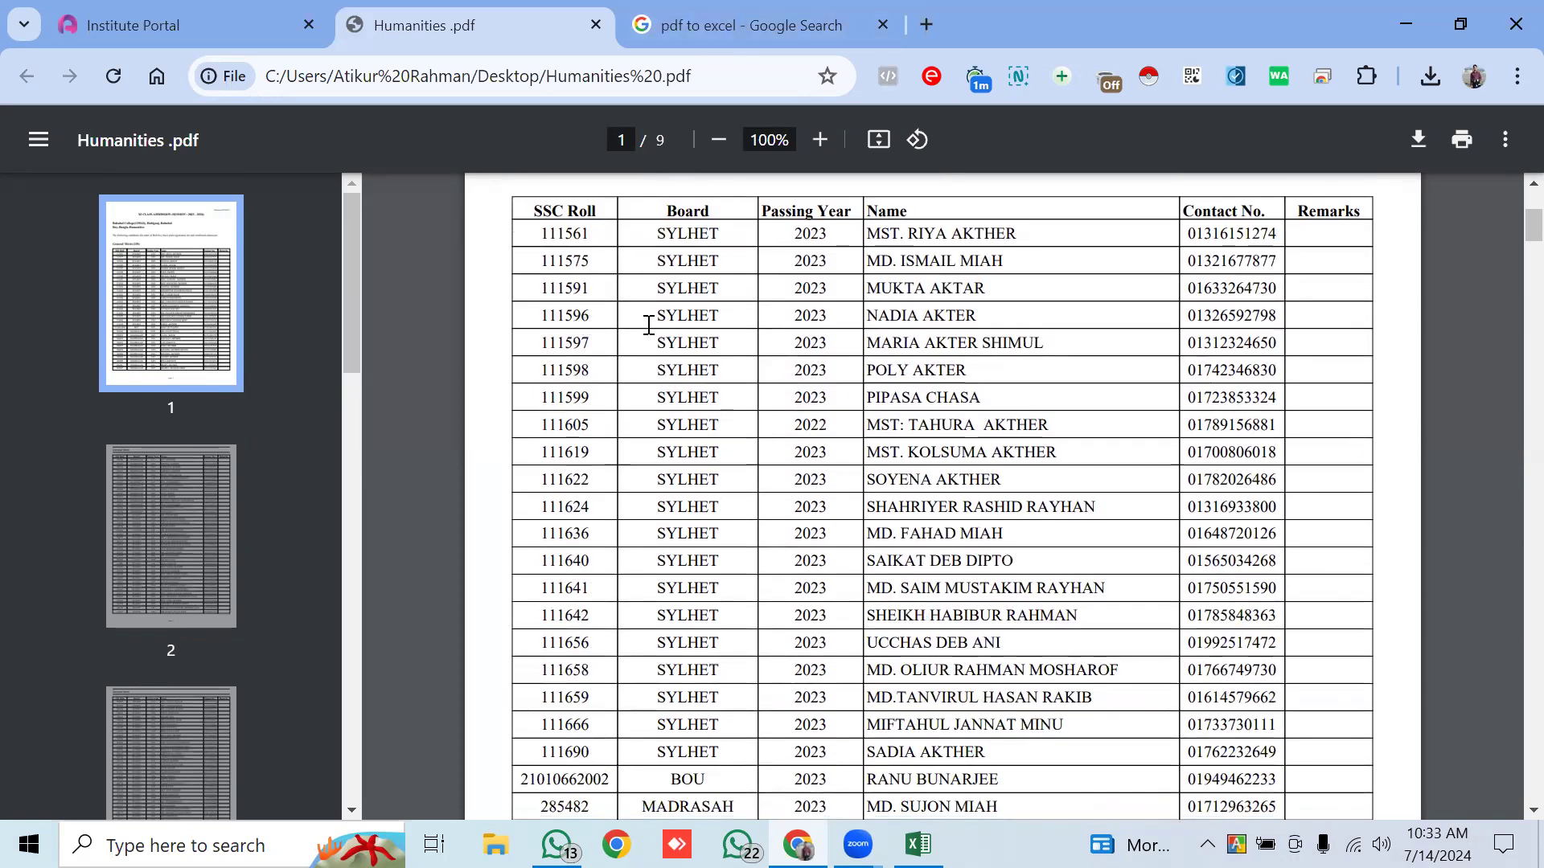
Return to the "pdf to excel" search results and open Smallpdf's PDF to Excel converter.
click(725, 20)
click(463, 171)
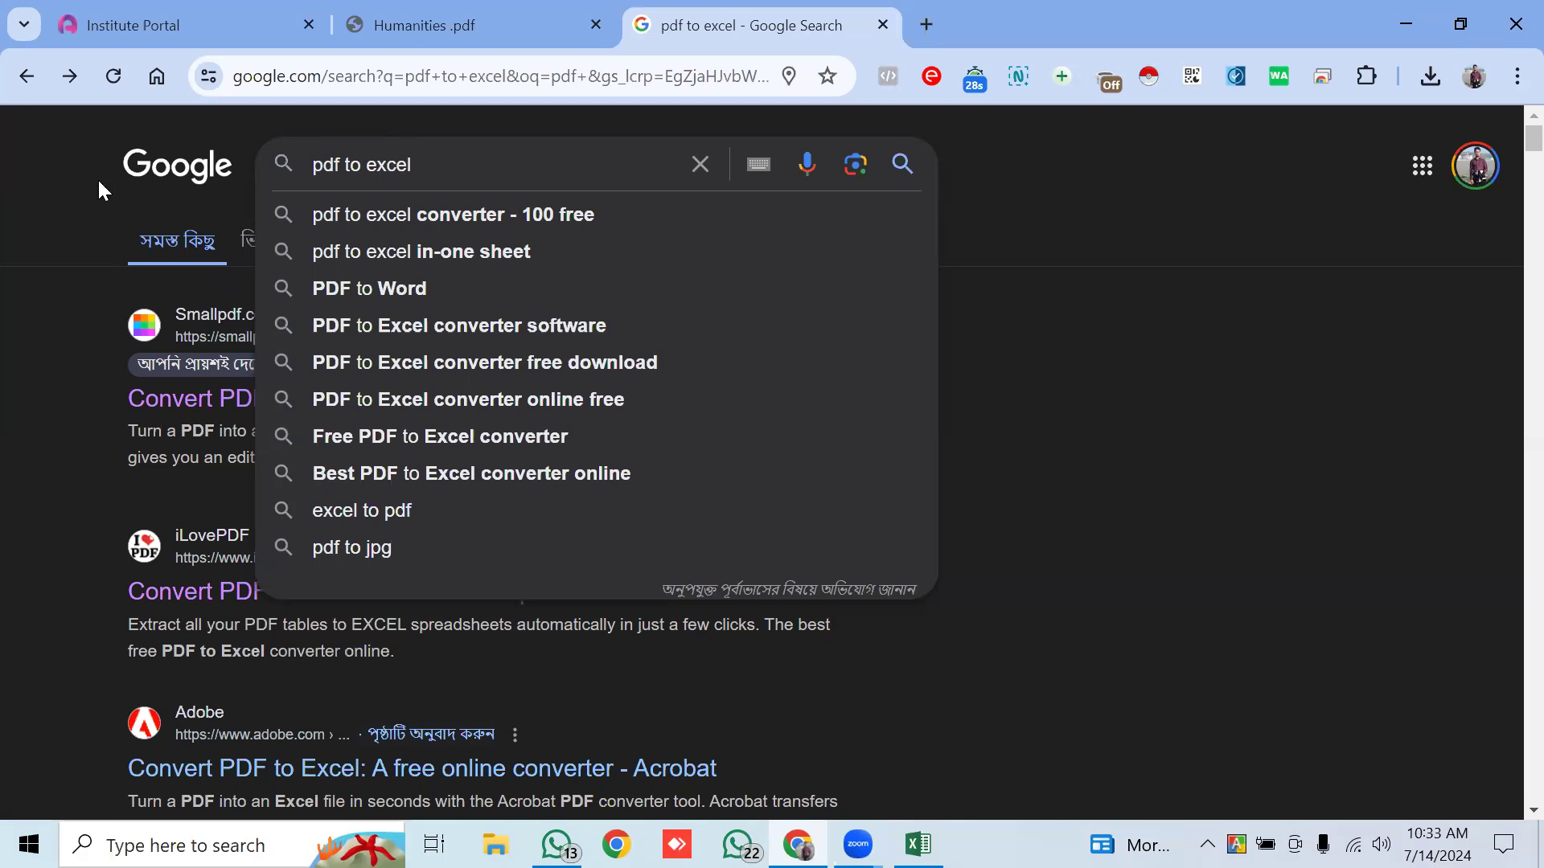
click(34, 305)
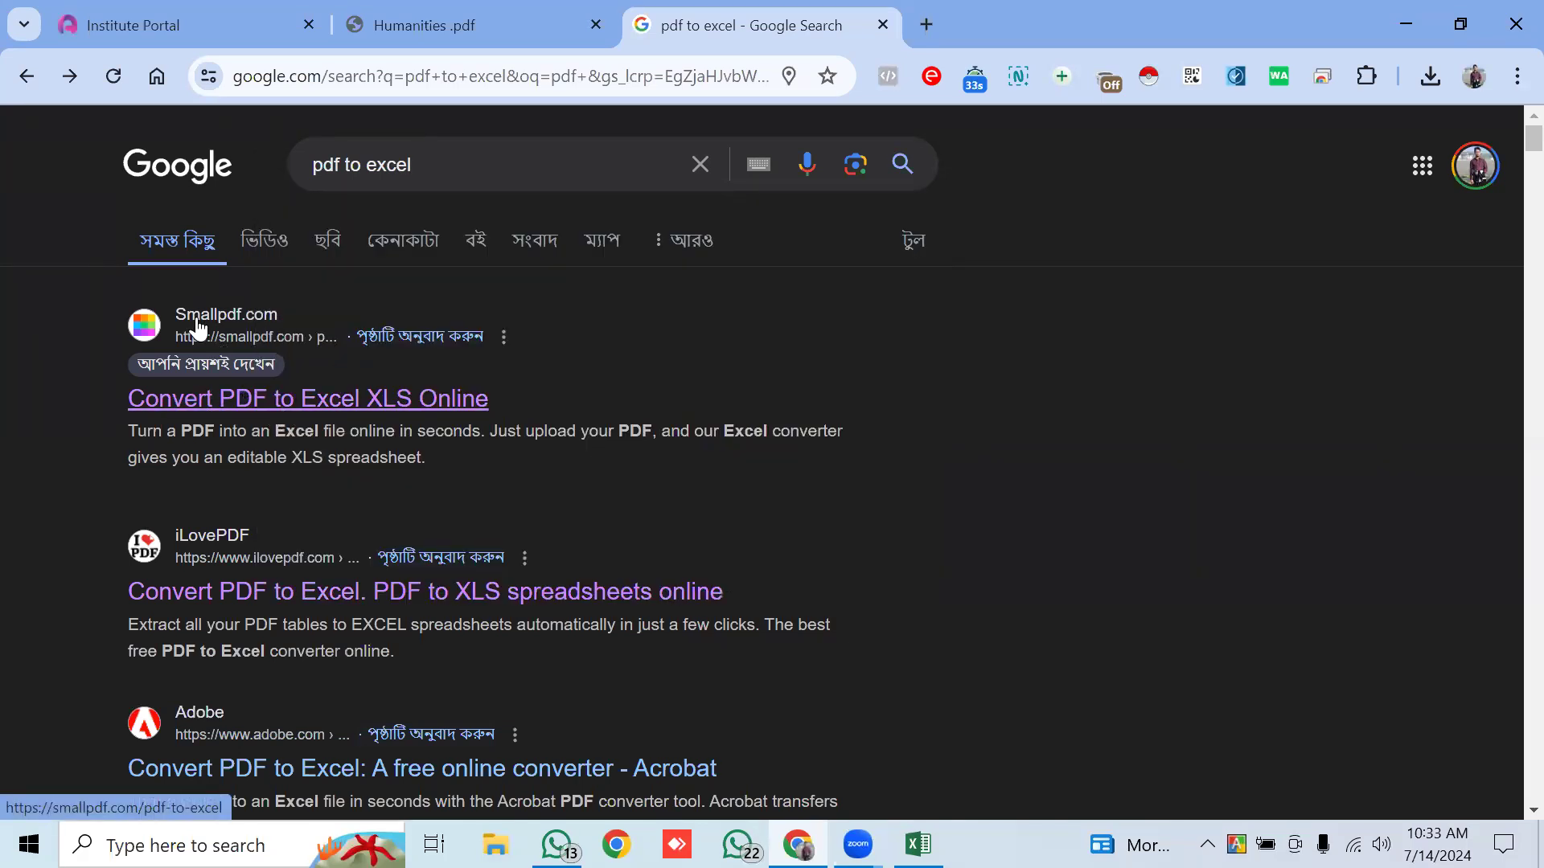
click(233, 406)
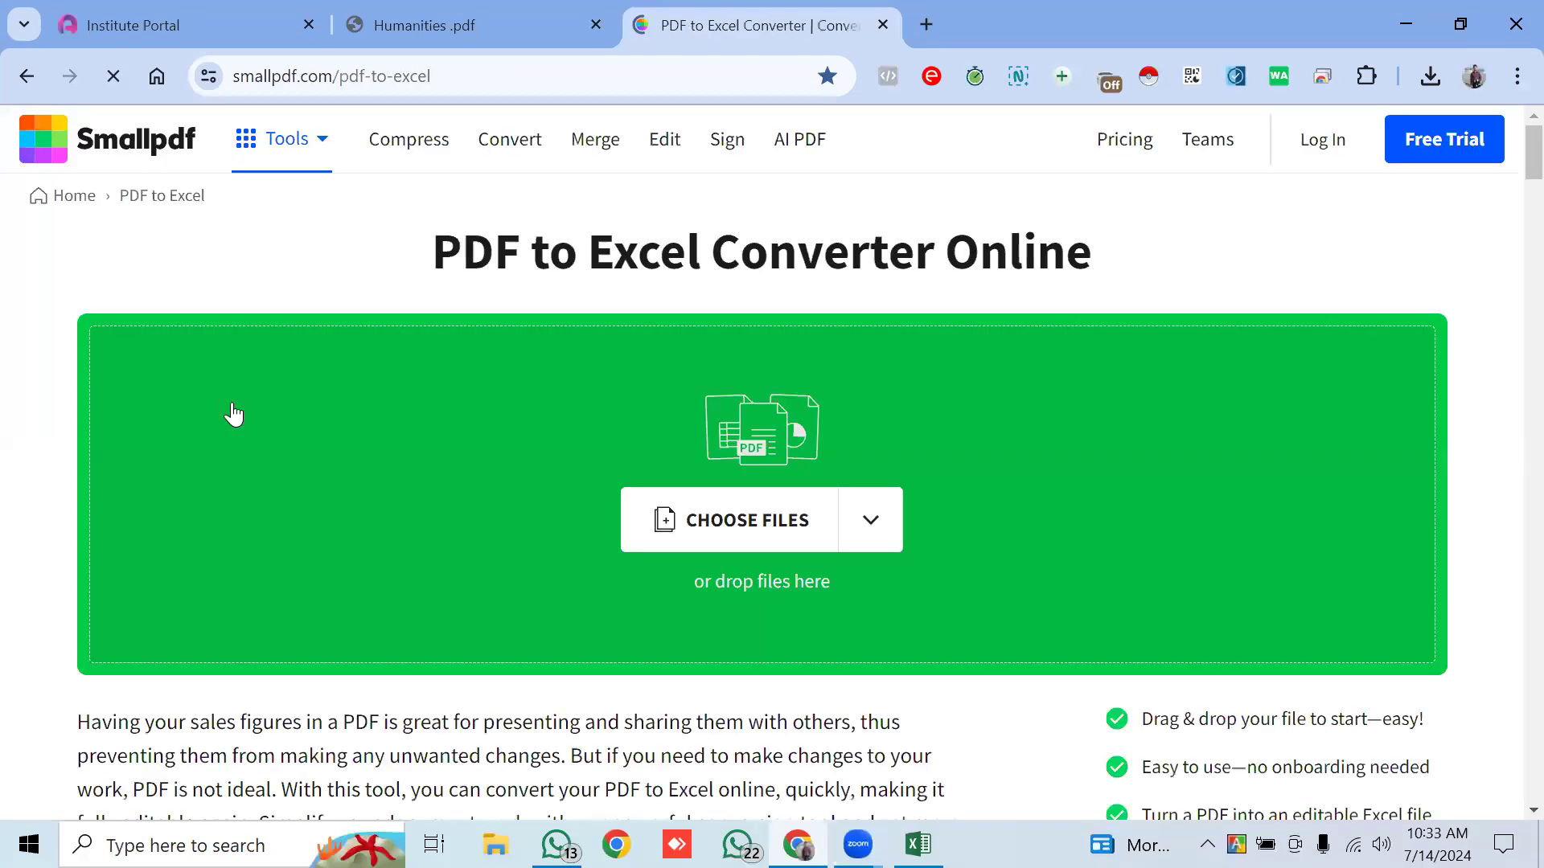
Convert the Humanities PDF from the Desktop to Excel and open the downloaded Humanities (2).xlsx.
click(729, 521)
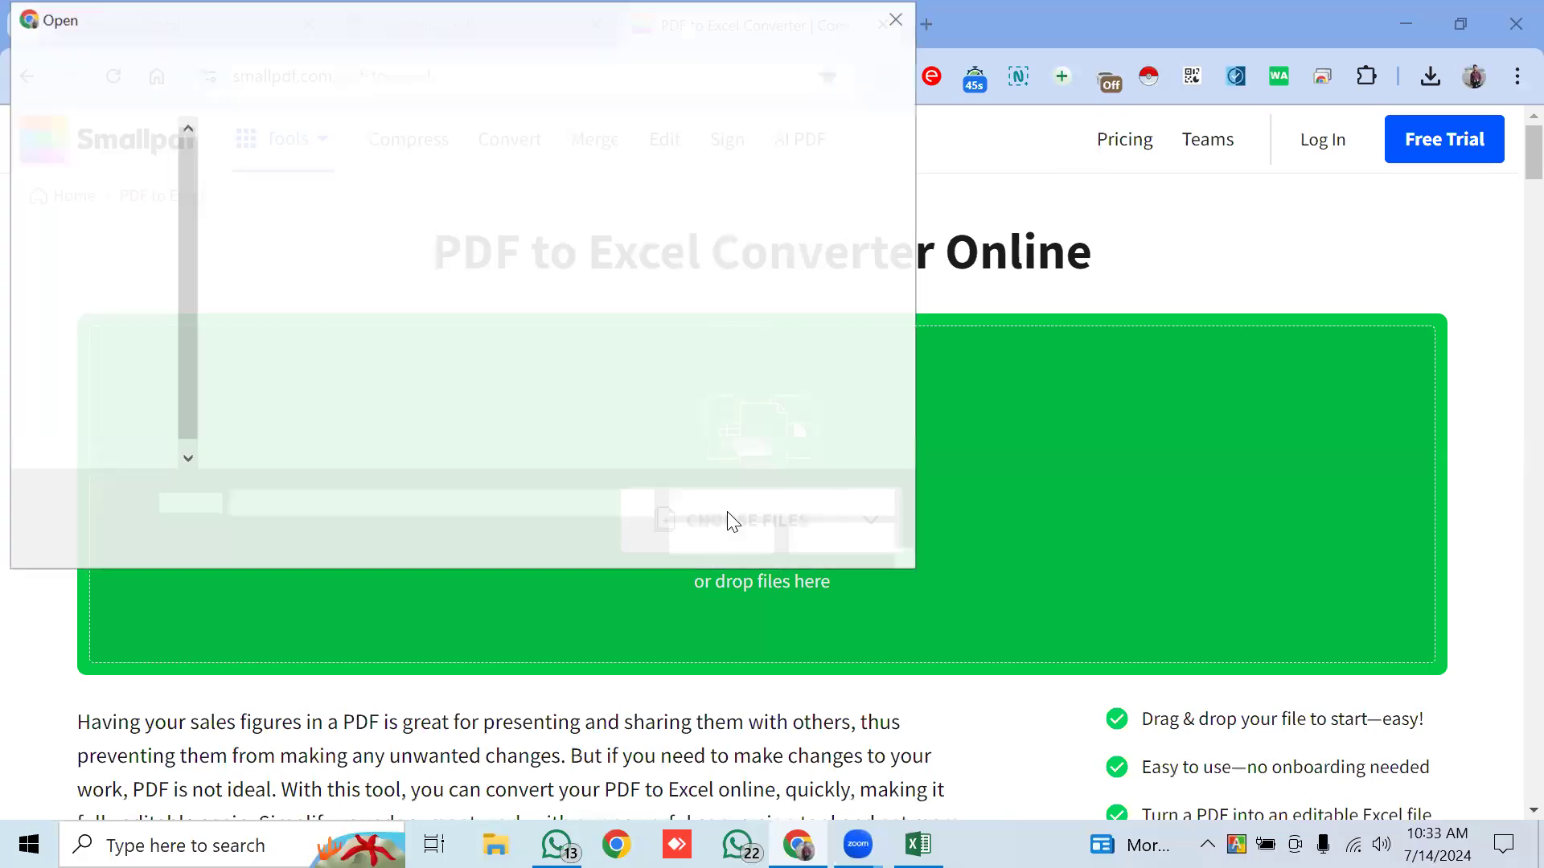
click(560, 361)
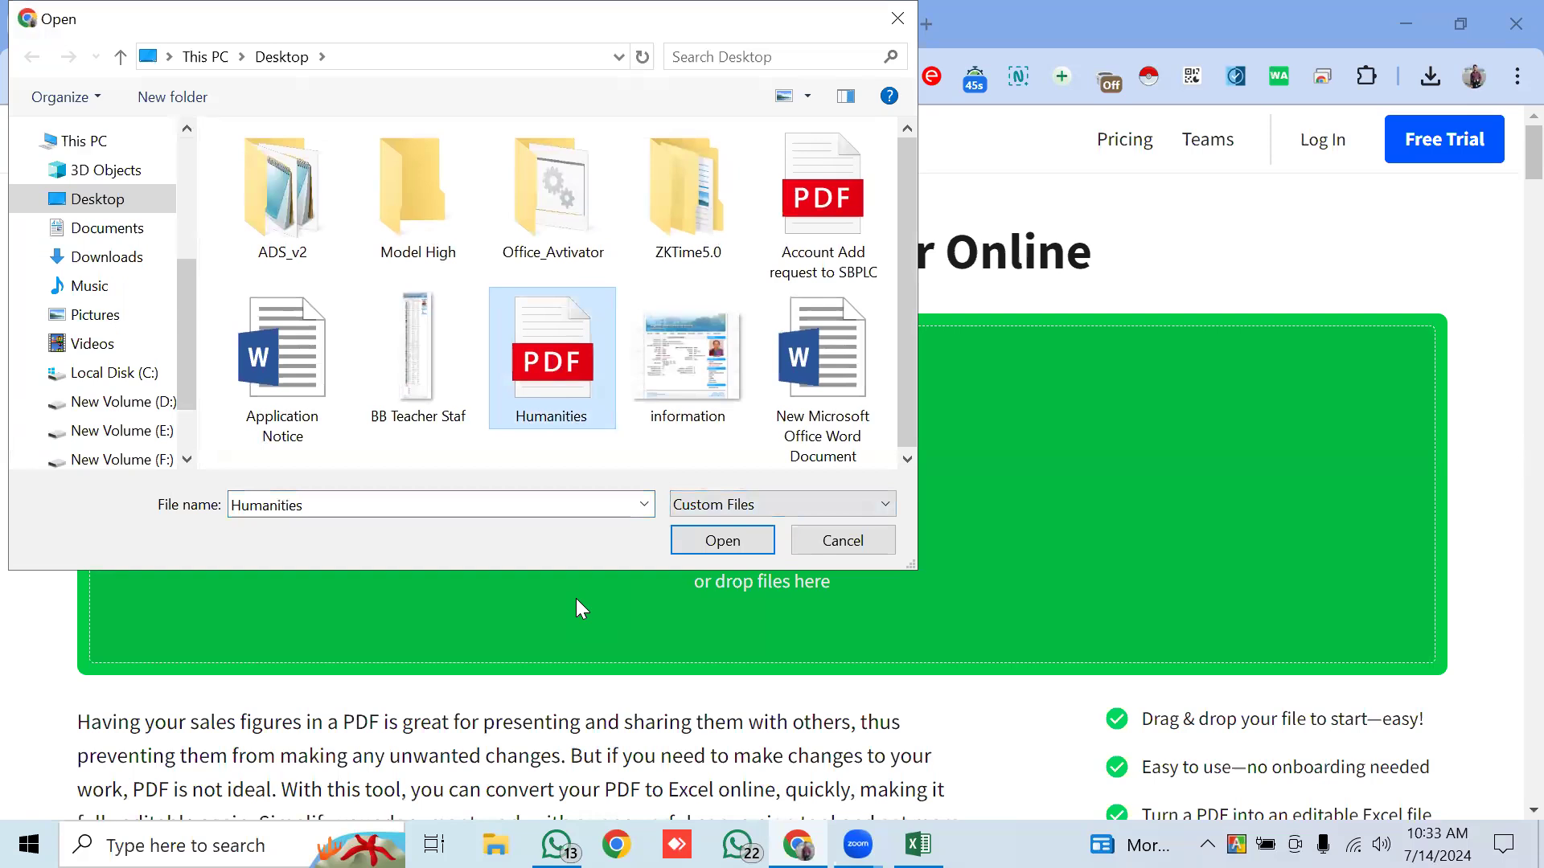
click(721, 541)
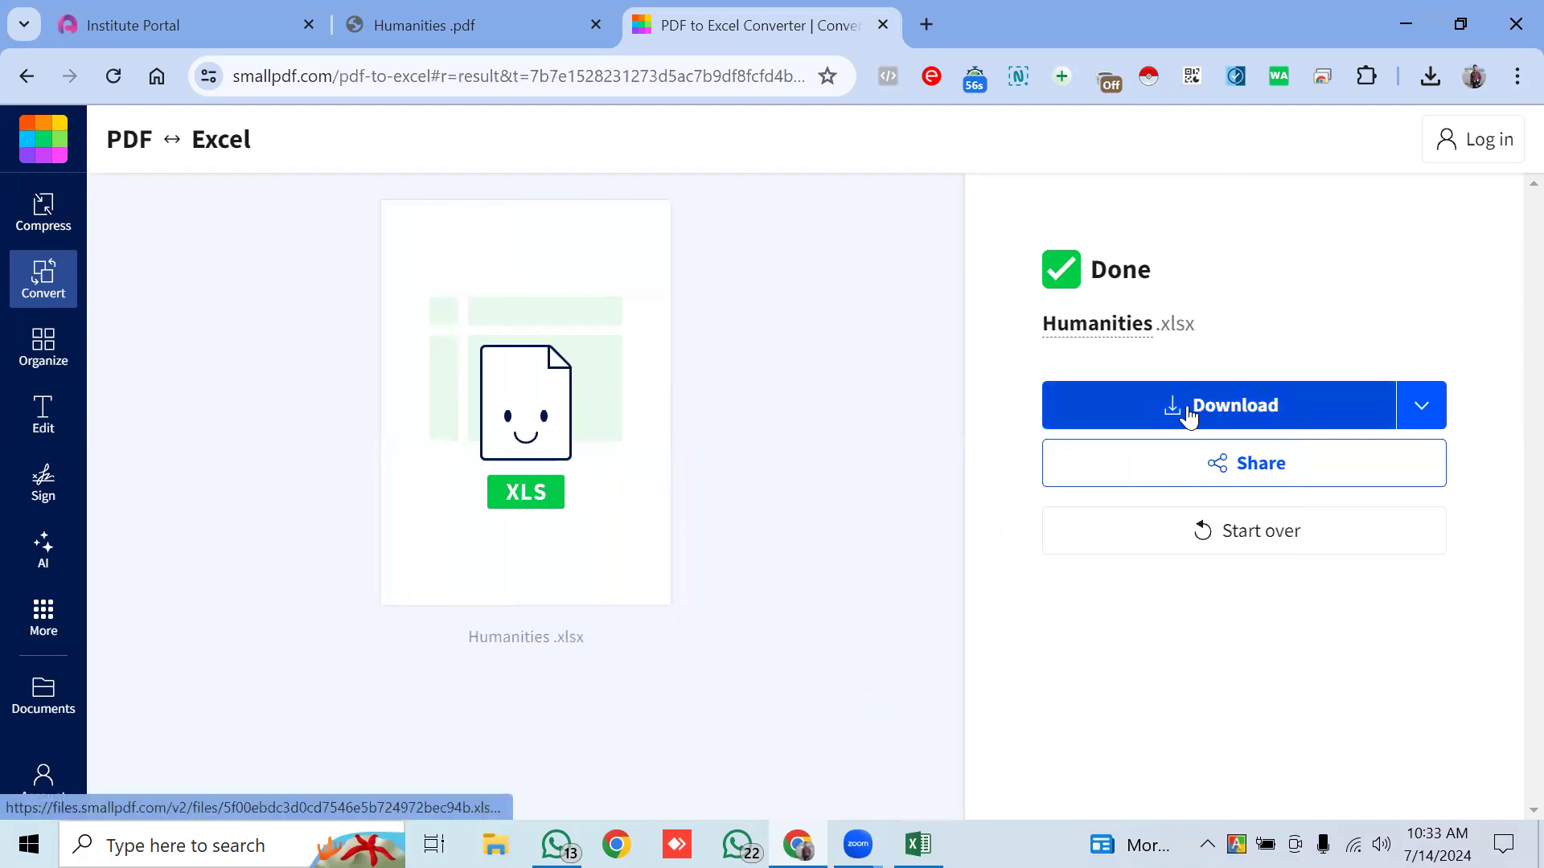
click(1428, 79)
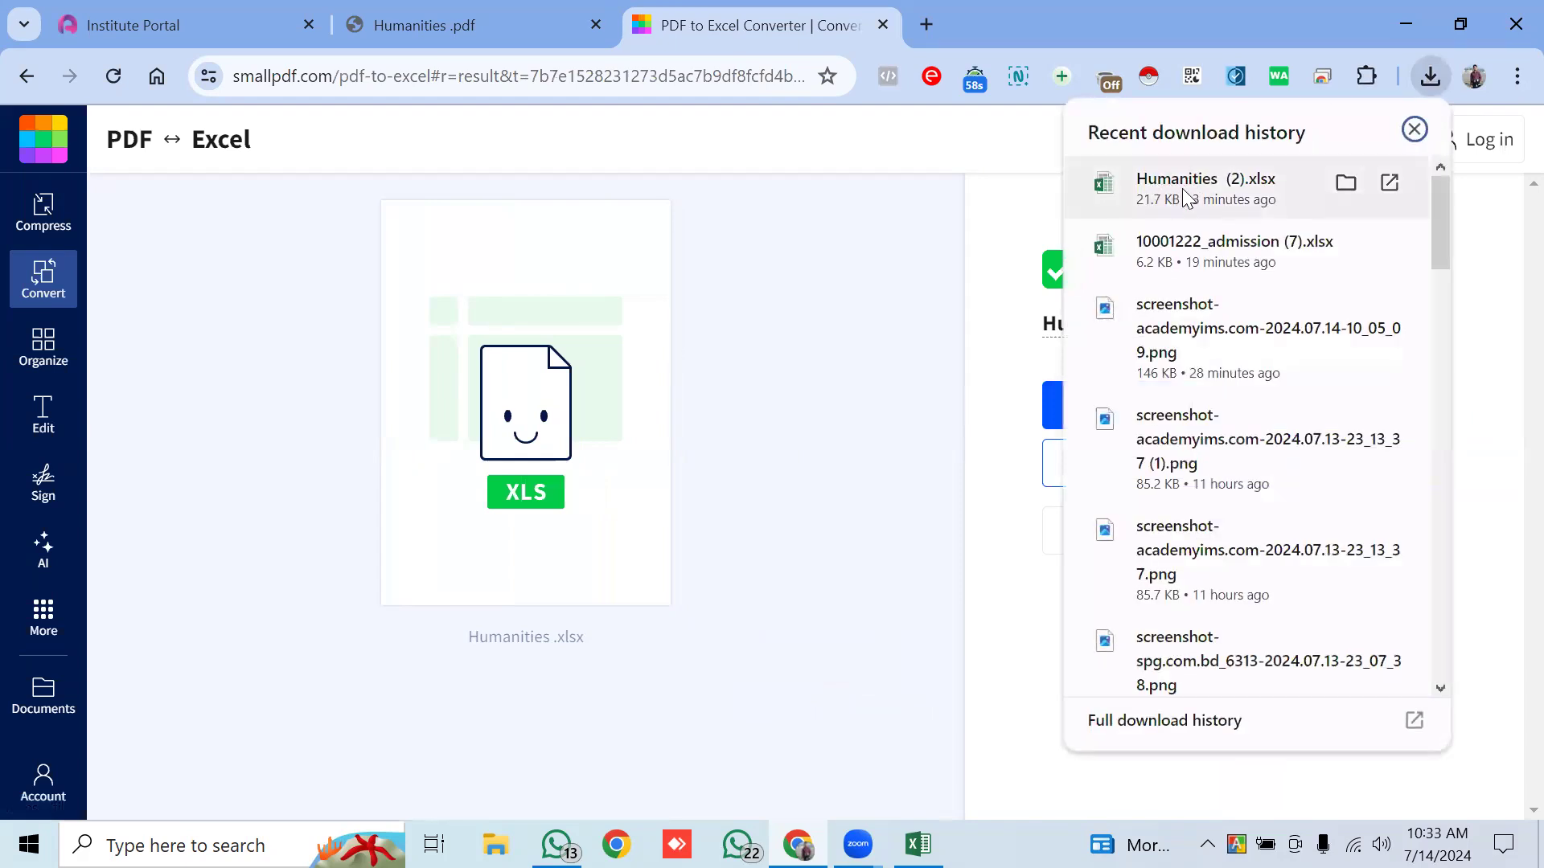
click(849, 299)
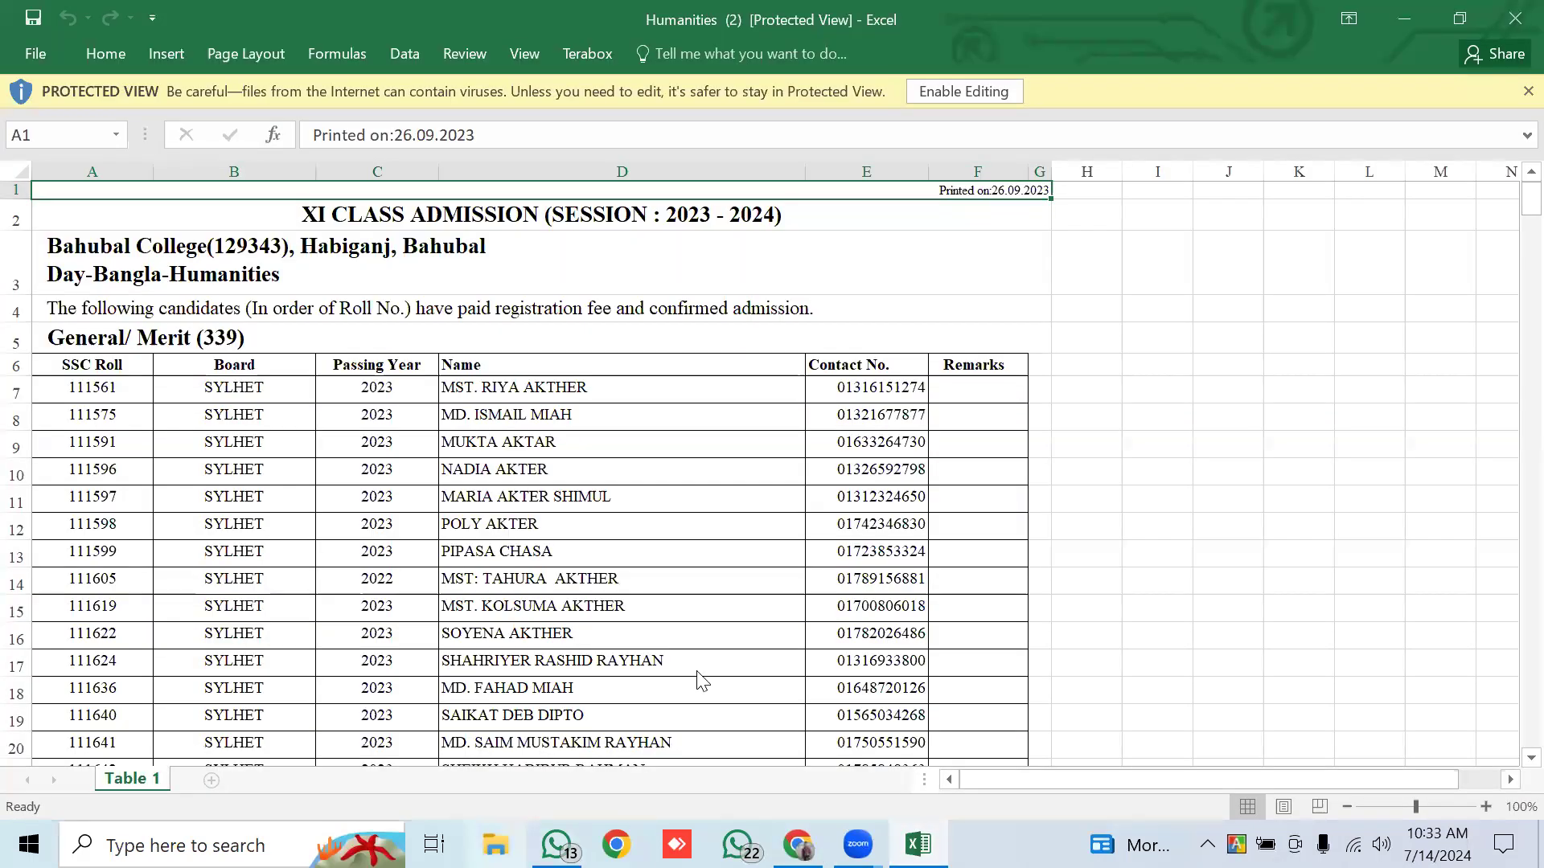
Look through the converted candidate rows on the Table 1 sheet to check the extracted data.
click(90, 389)
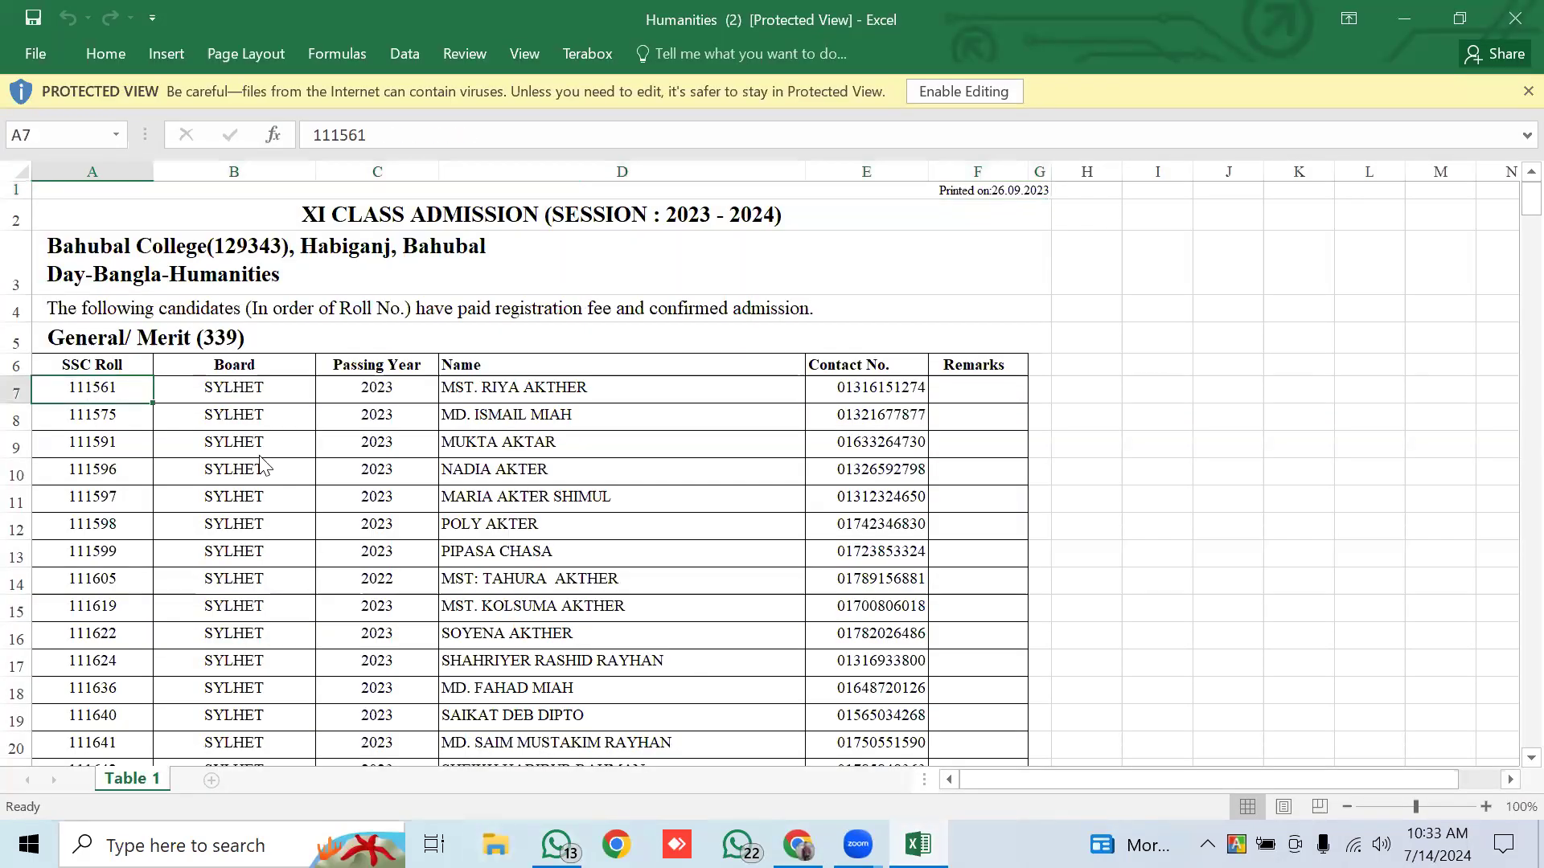
scroll(263, 465, down, 13)
scroll(262, 465, down, 17)
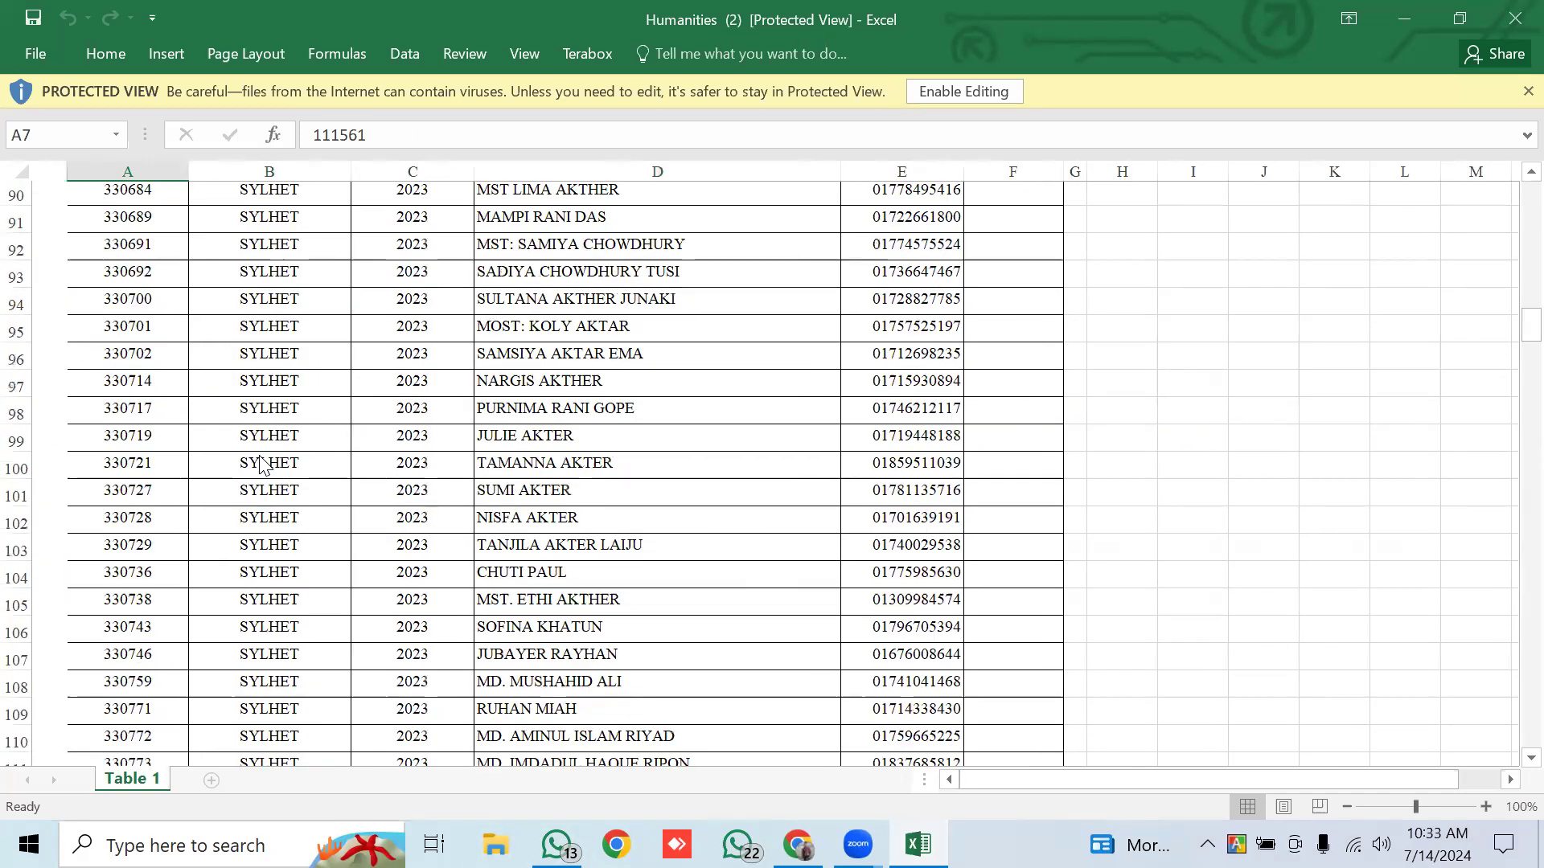
scroll(262, 465, down, 20)
scroll(263, 465, down, 20)
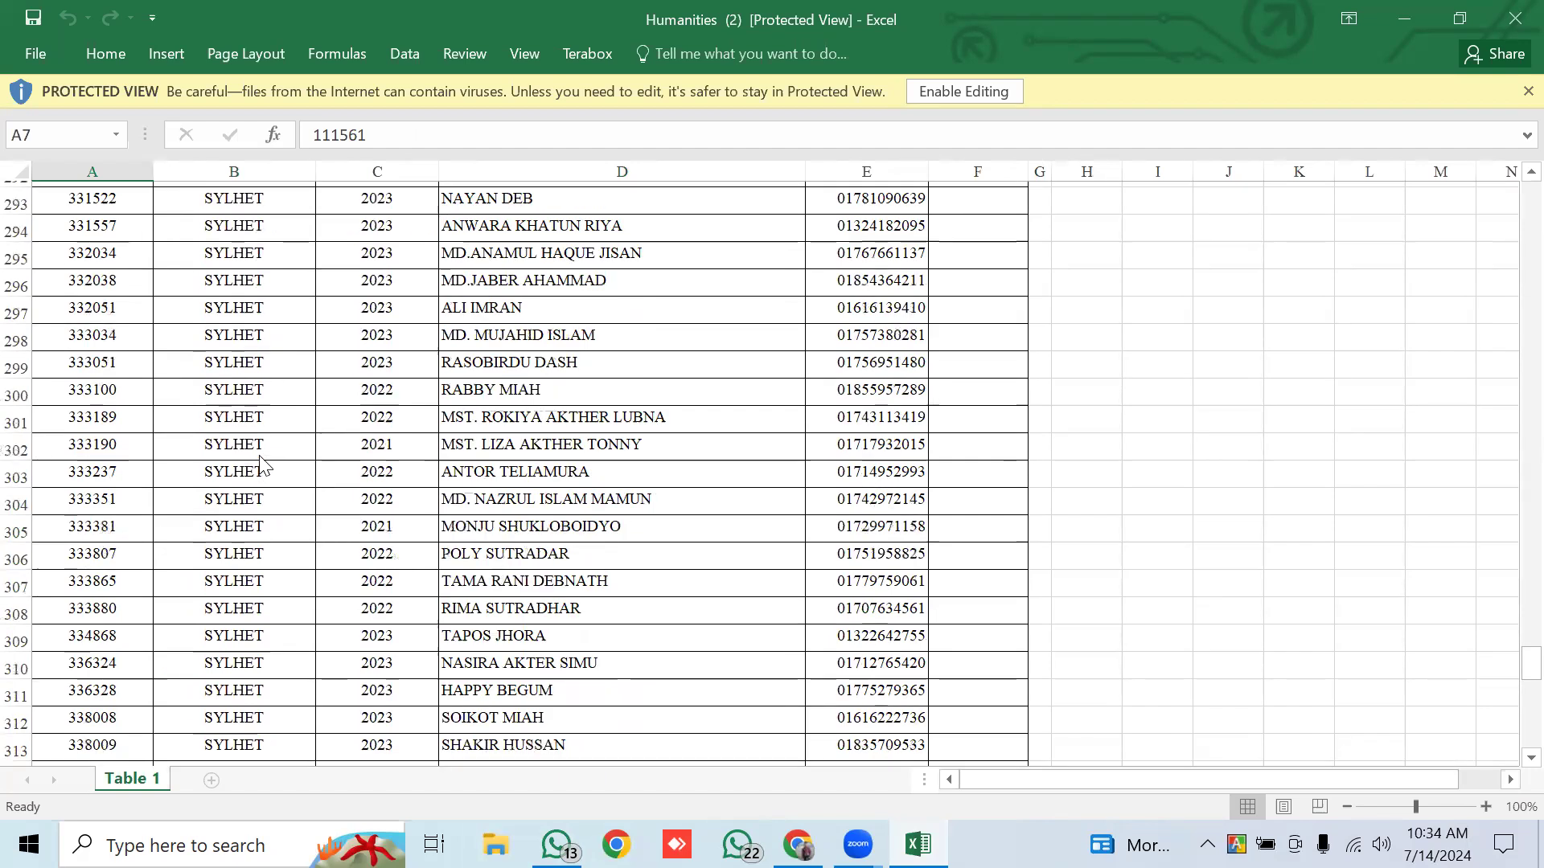
scroll(262, 465, down, 8)
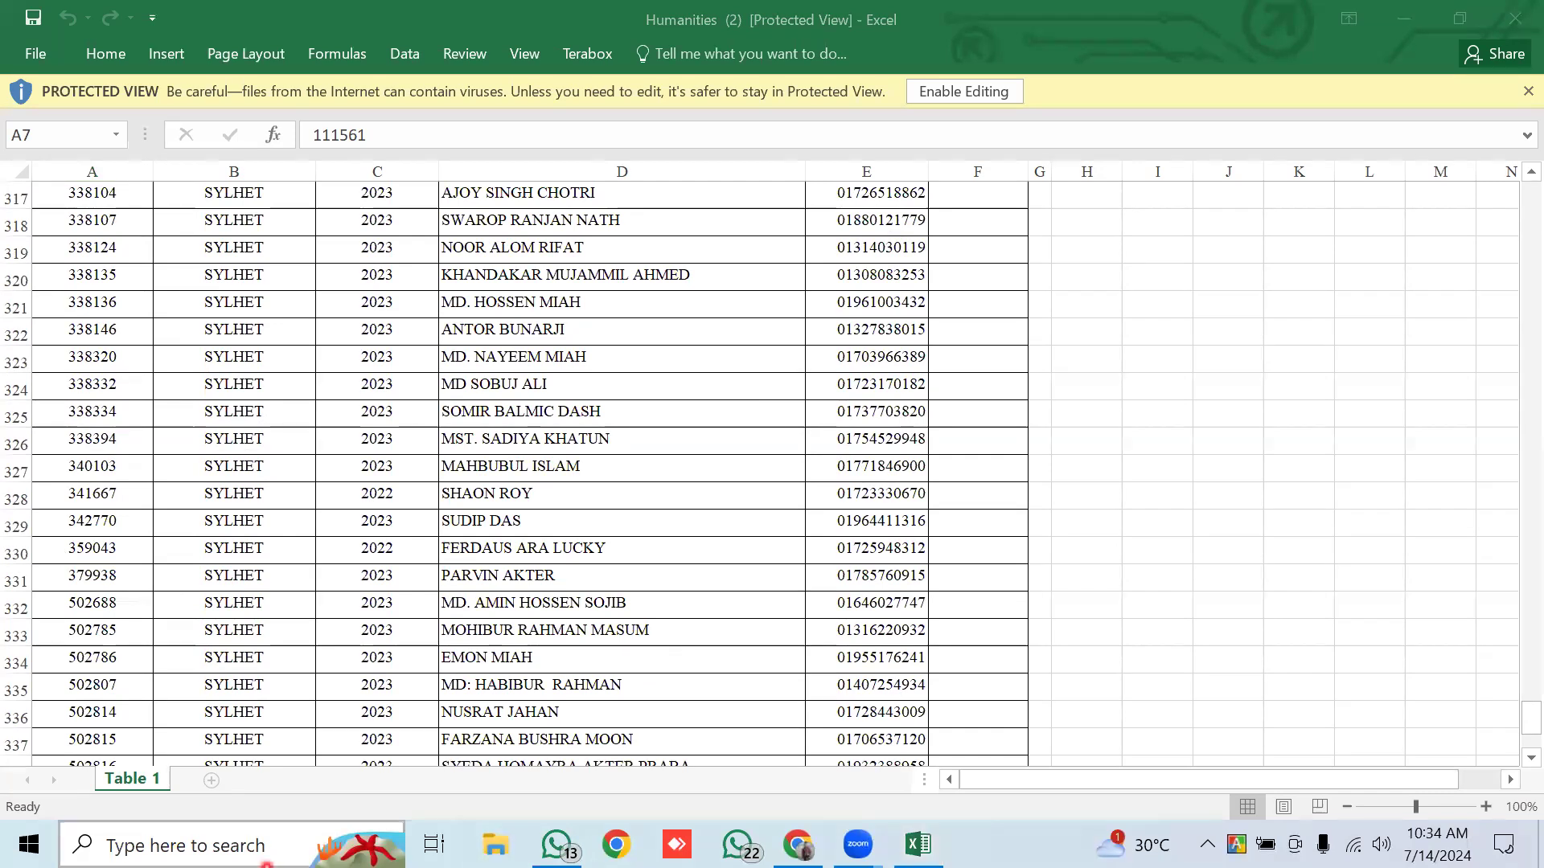
click(140, 780)
click(391, 511)
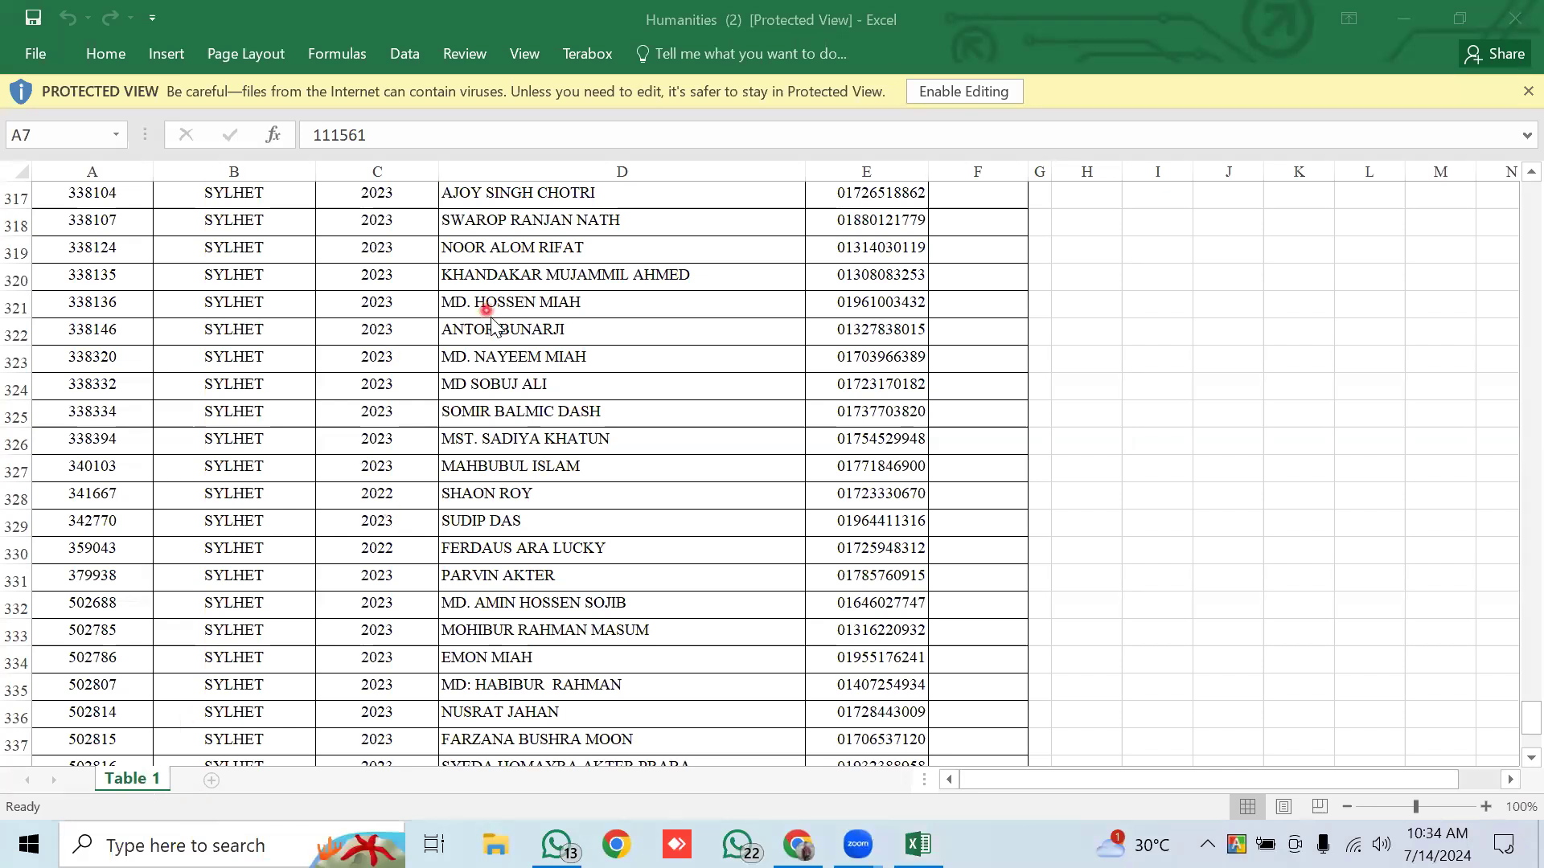
click(338, 386)
scroll(338, 392, down, 6)
scroll(338, 392, up, 12)
click(163, 632)
click(129, 770)
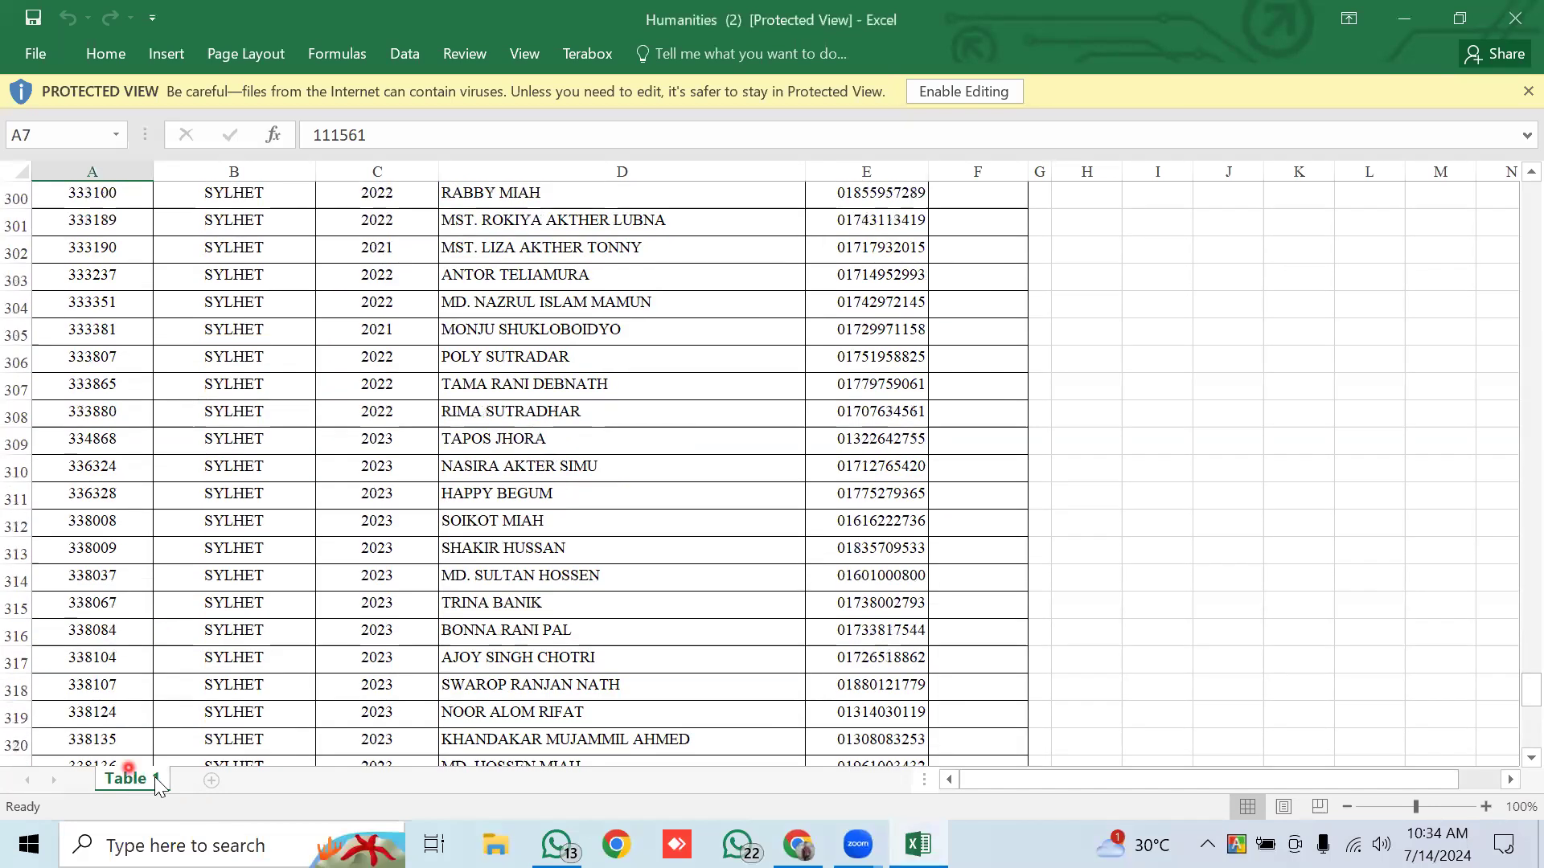
click(356, 770)
scroll(441, 483, up, 20)
scroll(441, 488, down, 5)
scroll(441, 488, up, 20)
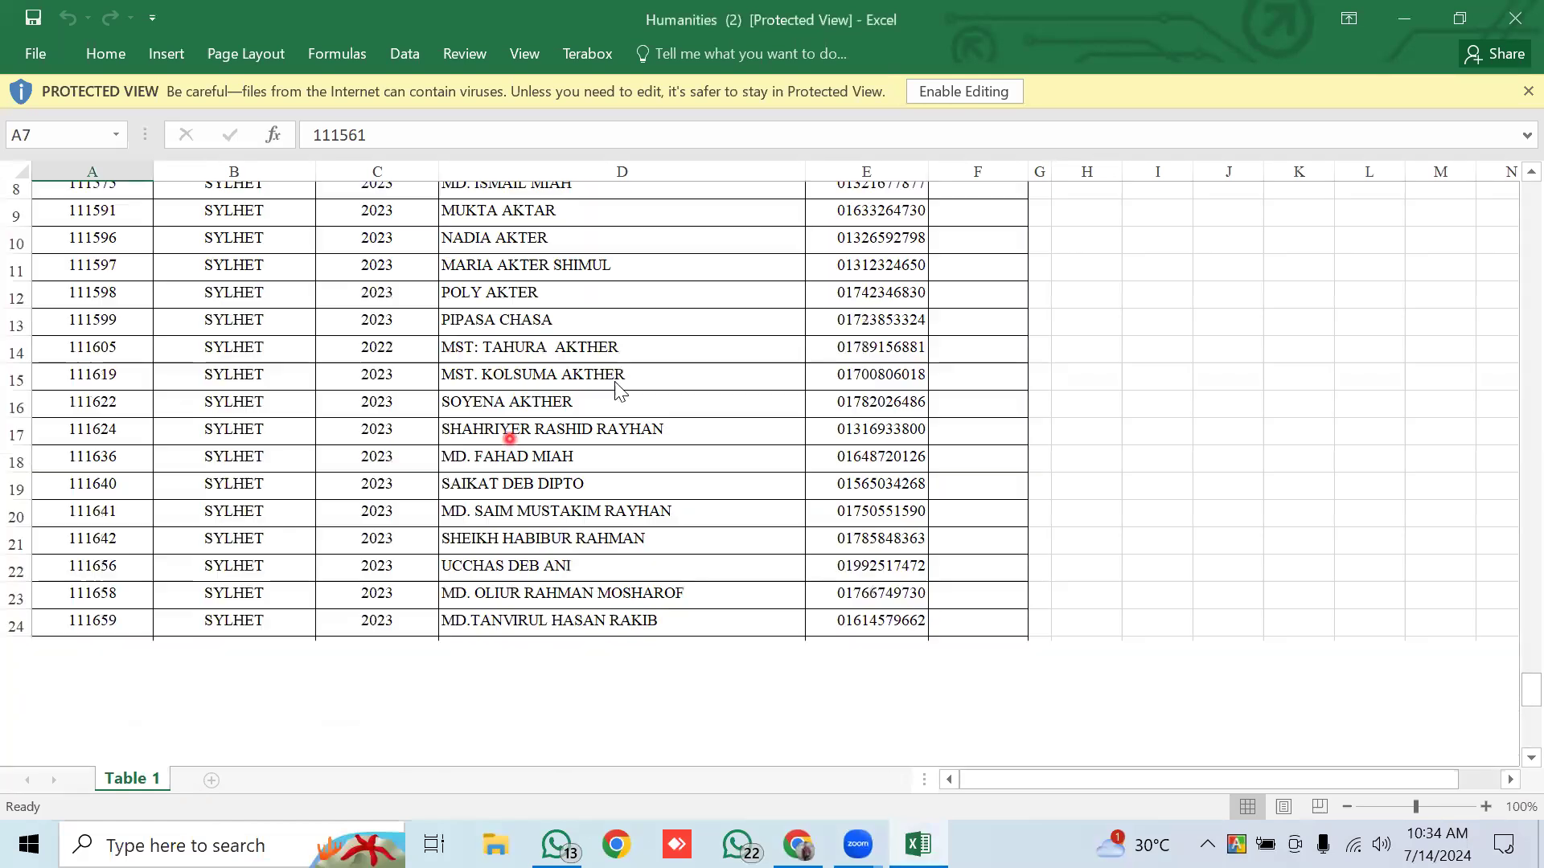
Switch back to the Institute Portal and open the Configurations page of the online admission settings.
click(1384, 6)
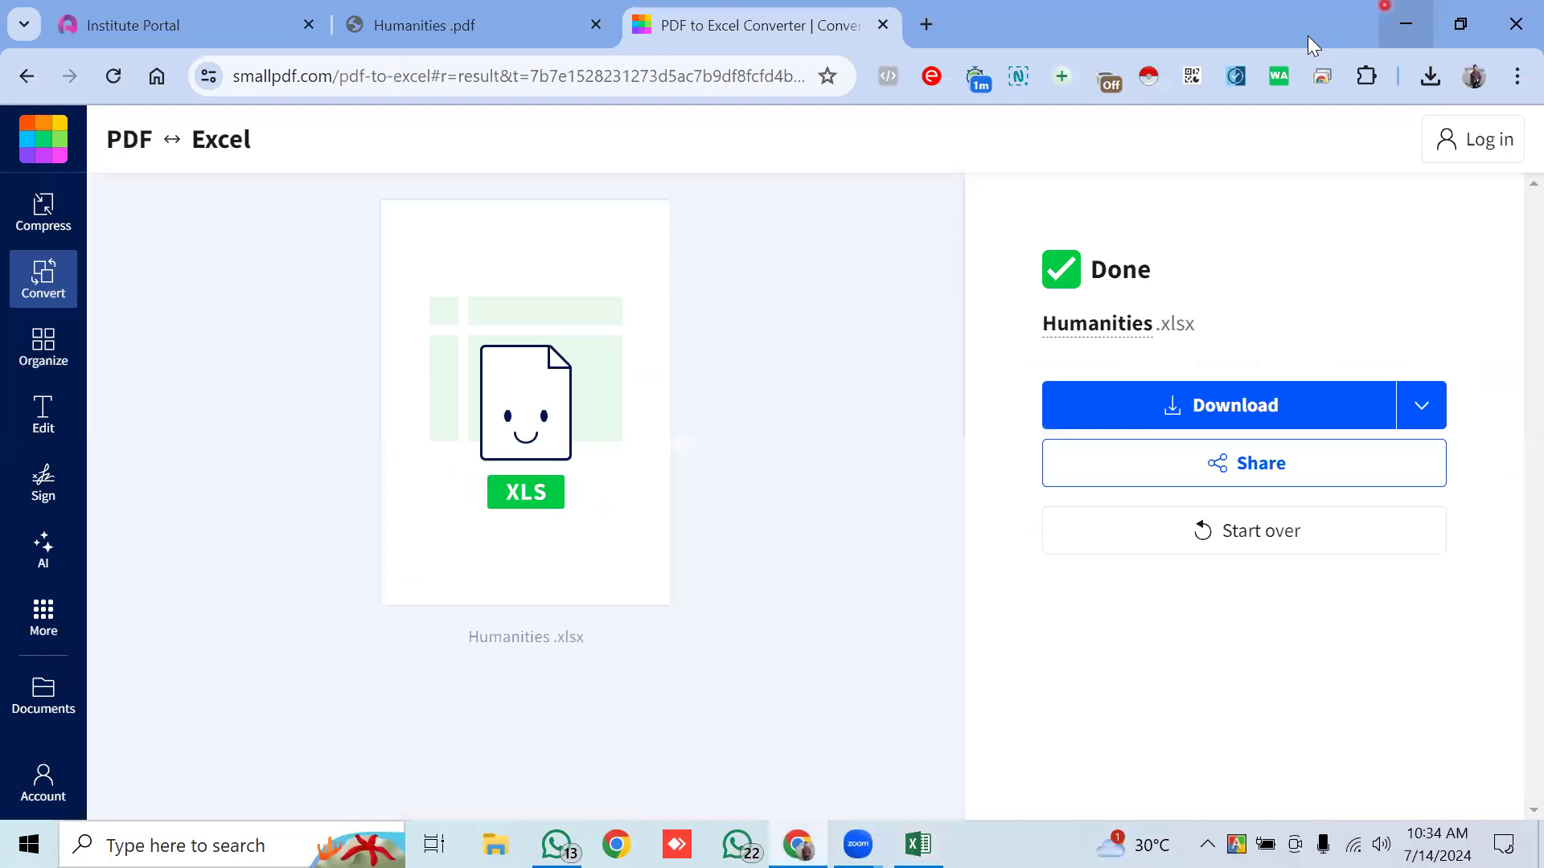
click(225, 20)
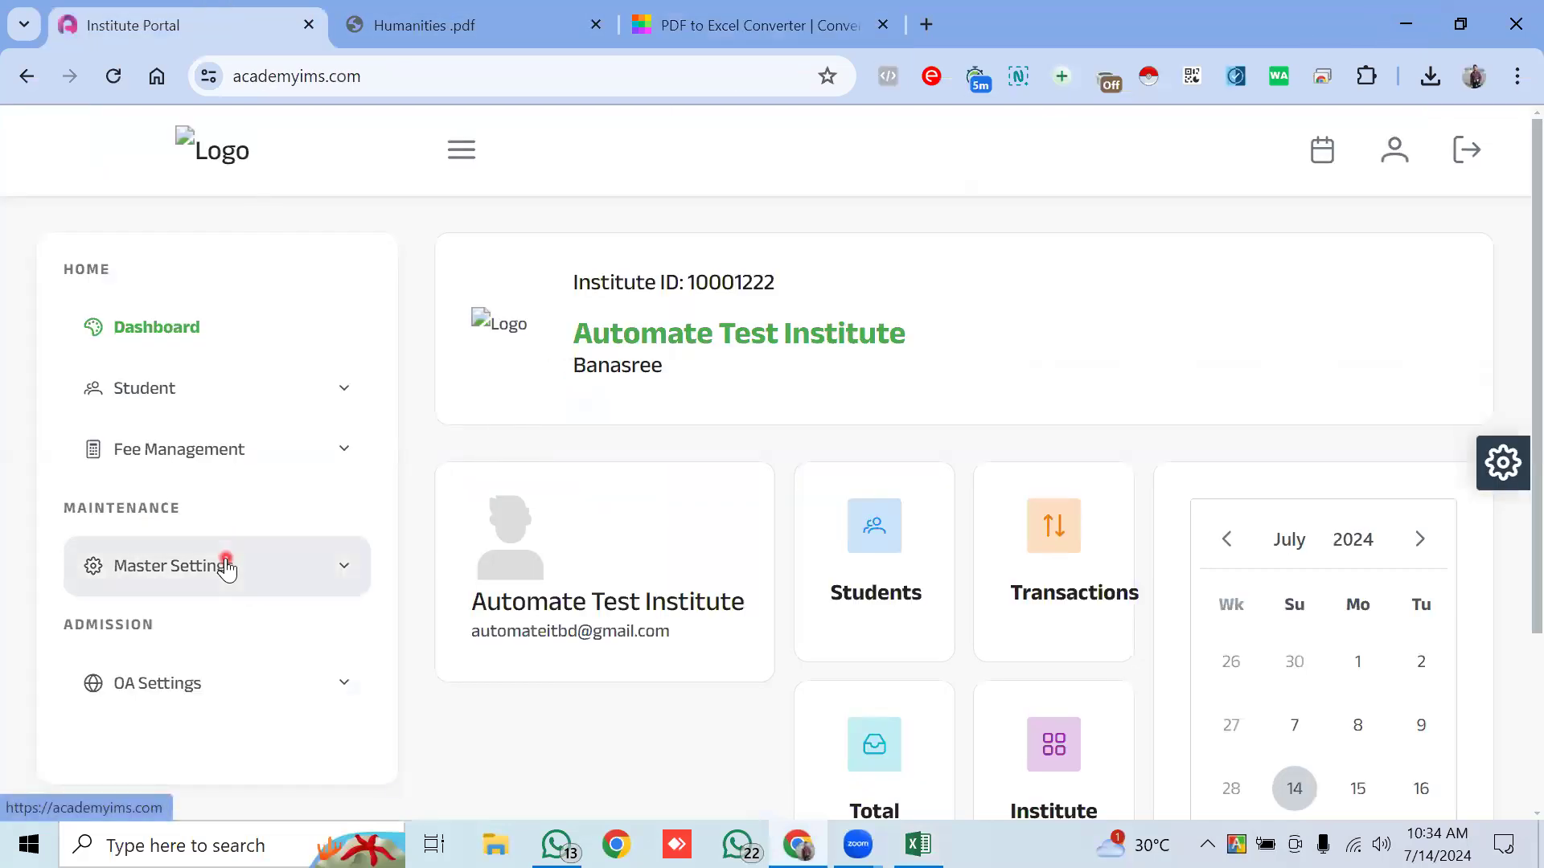
scroll(227, 567, down, 3)
click(204, 688)
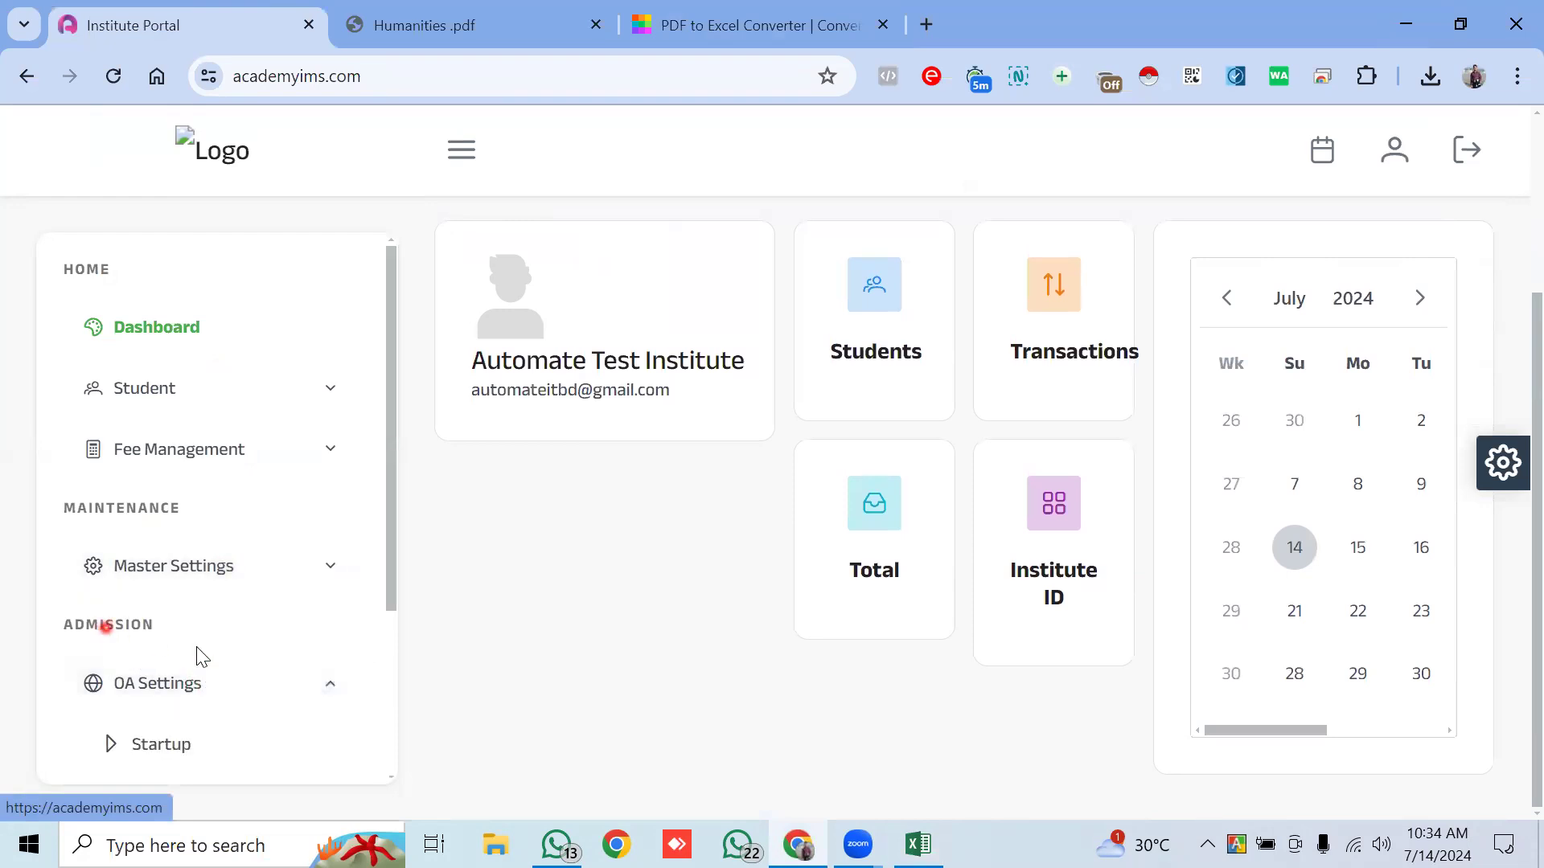
scroll(203, 652, down, 3)
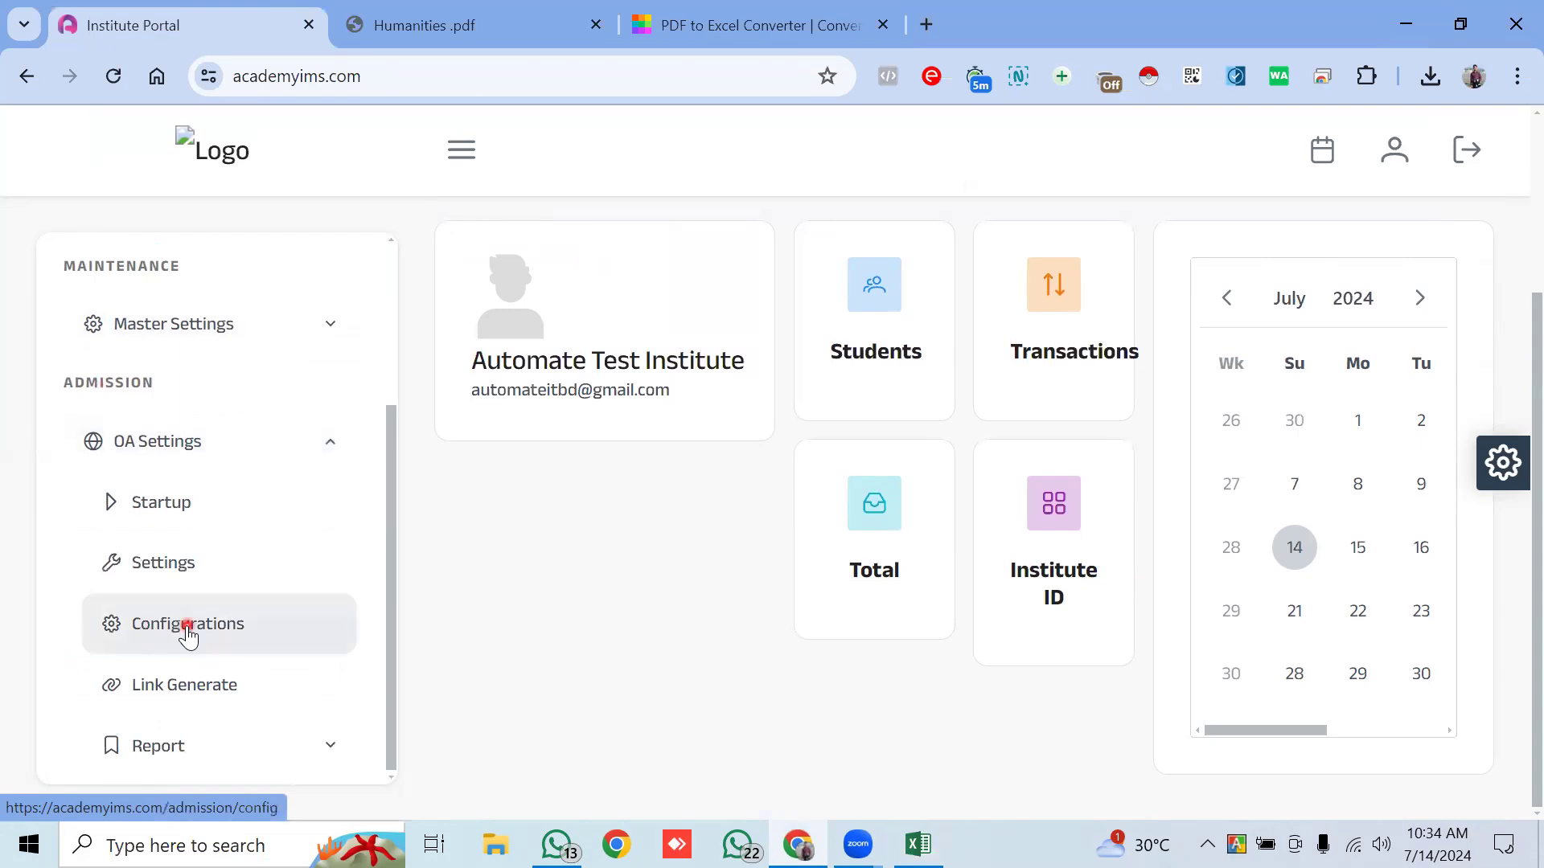
click(187, 629)
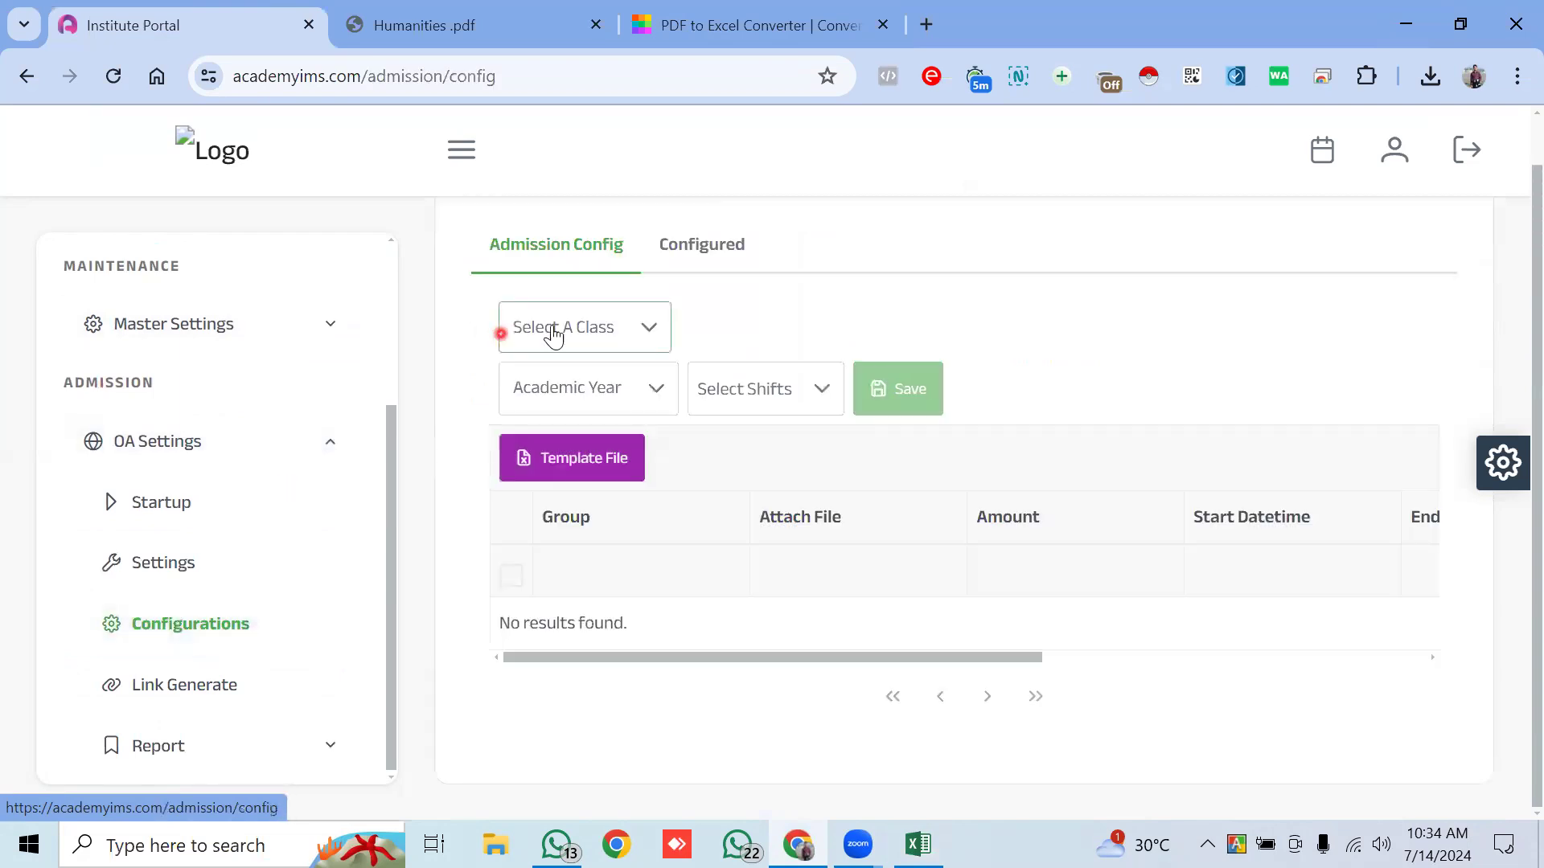
Set the admission configuration to class Eleven, academic year 2024-2025 and the Day shift, and download the template file.
click(593, 331)
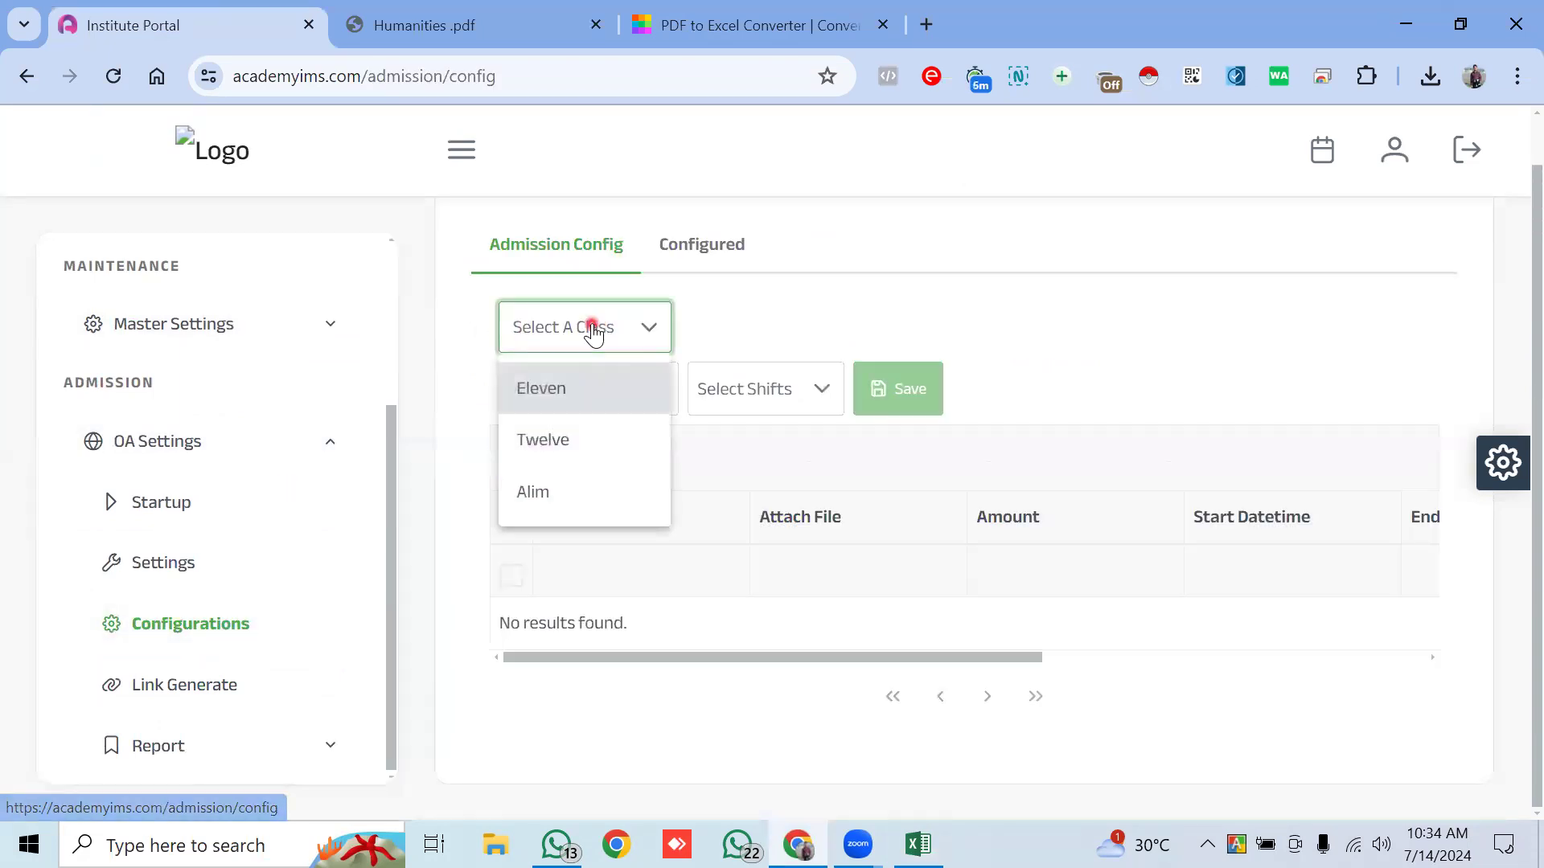
click(576, 394)
click(584, 385)
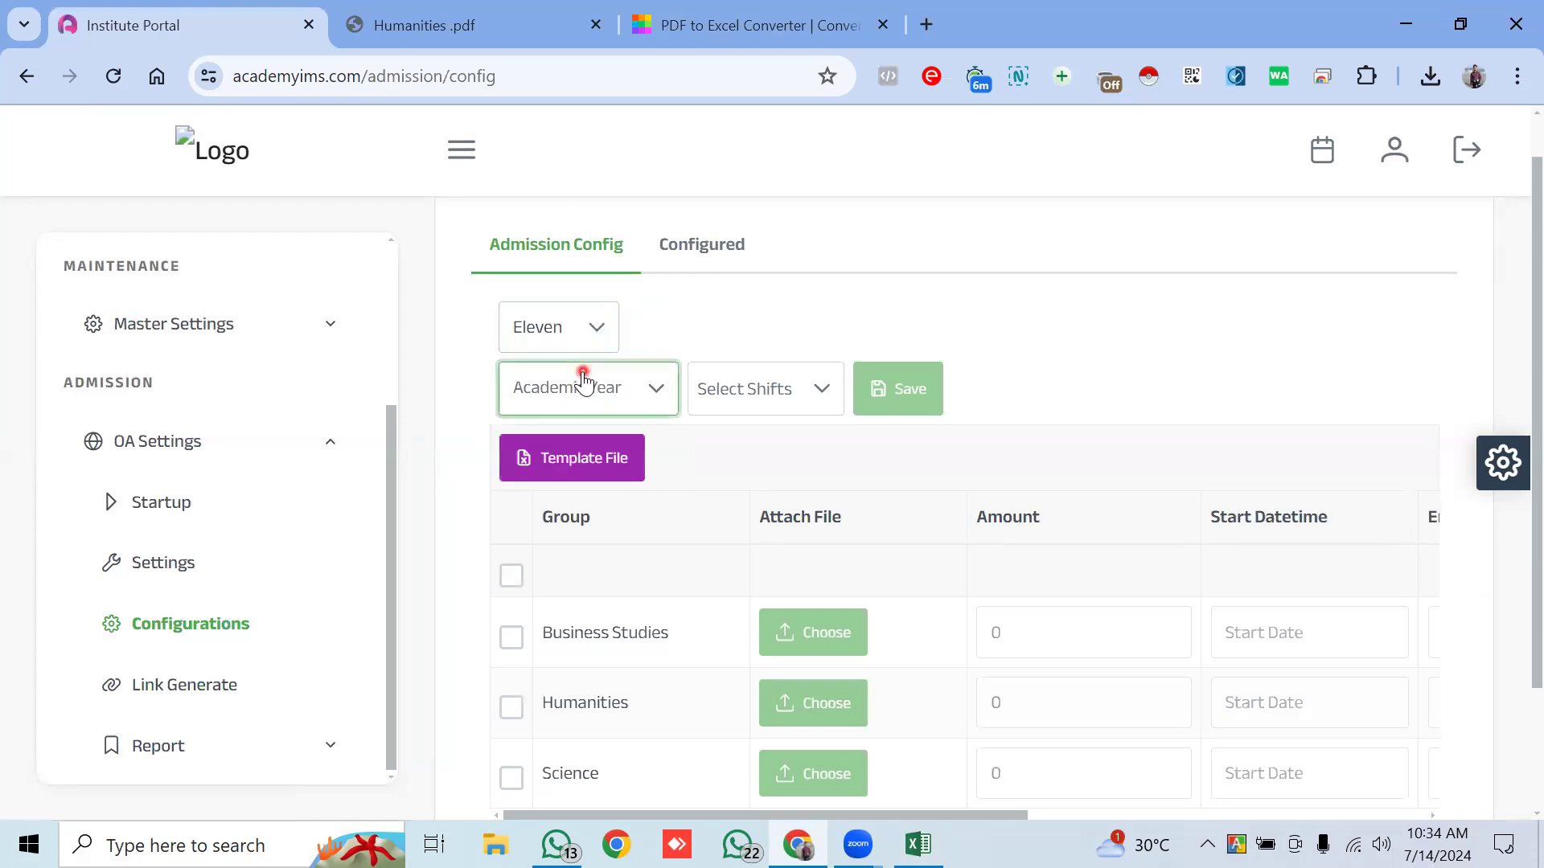
click(554, 505)
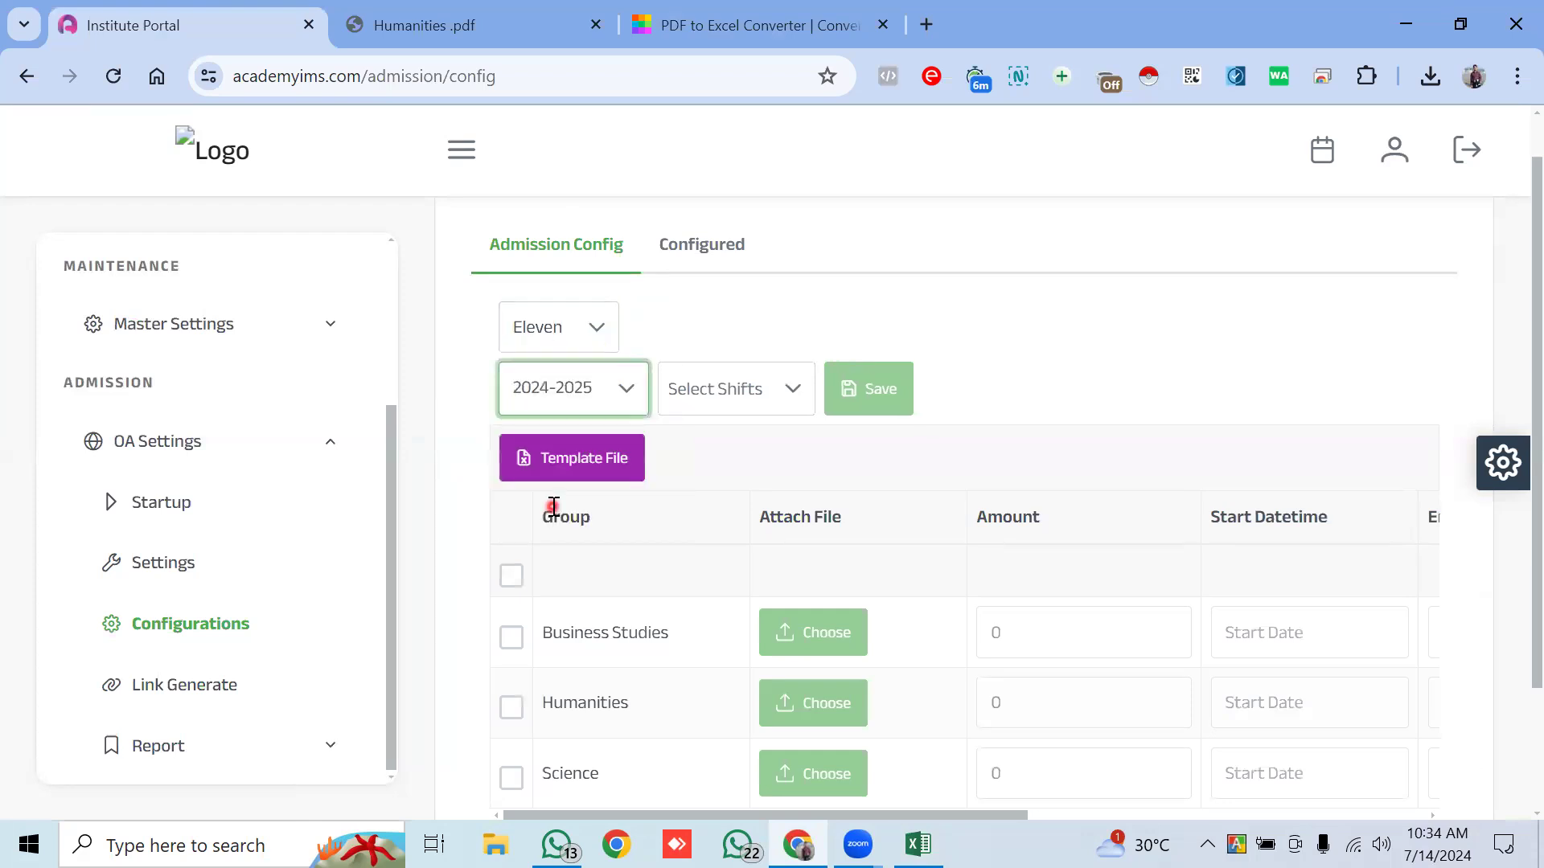
click(730, 406)
click(721, 500)
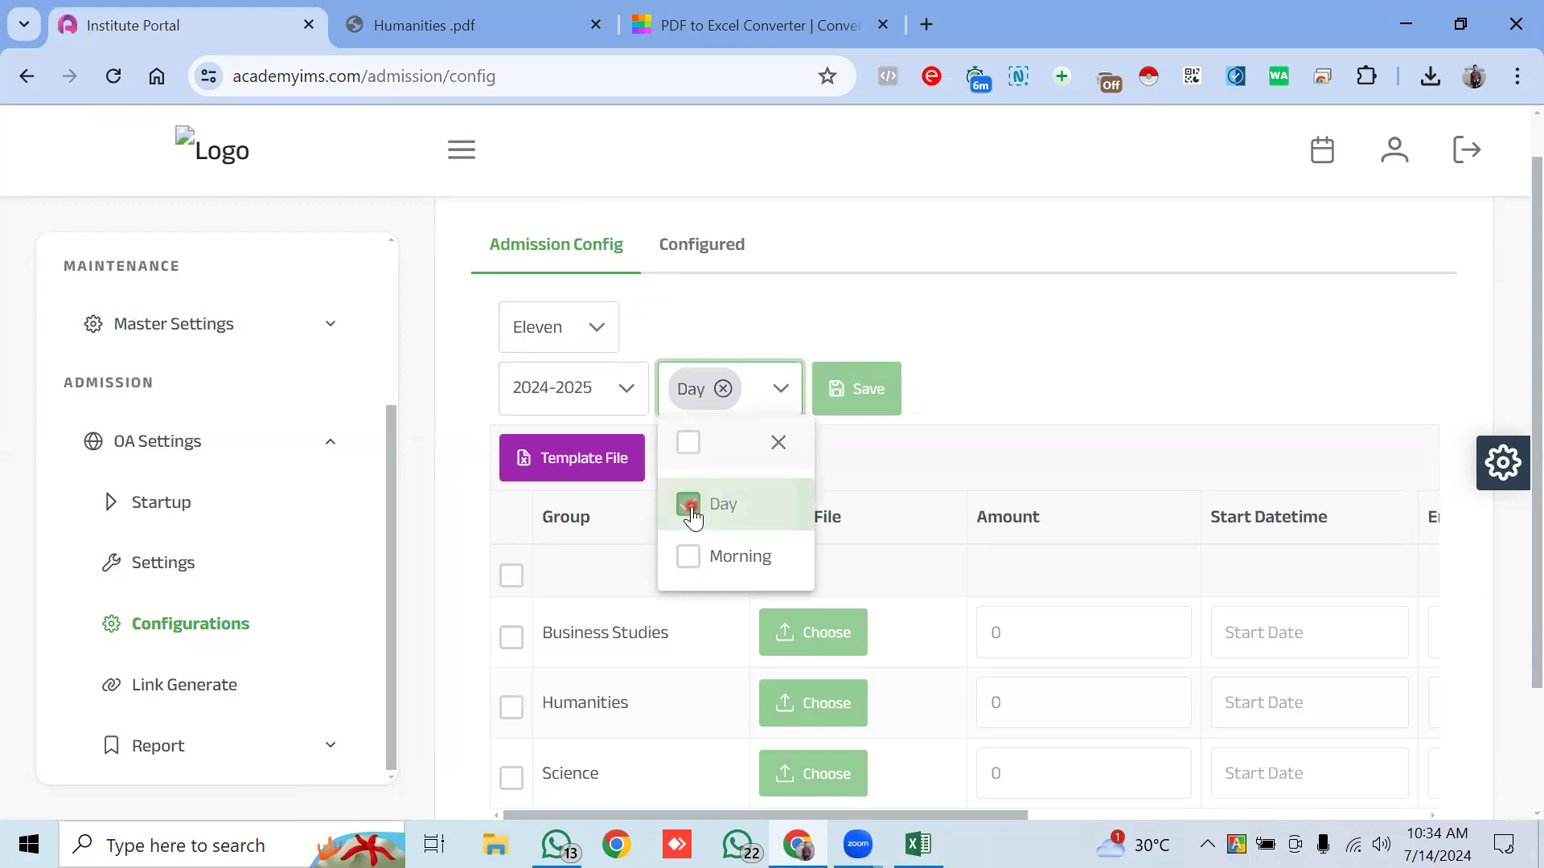
click(899, 500)
scroll(899, 500, down, 2)
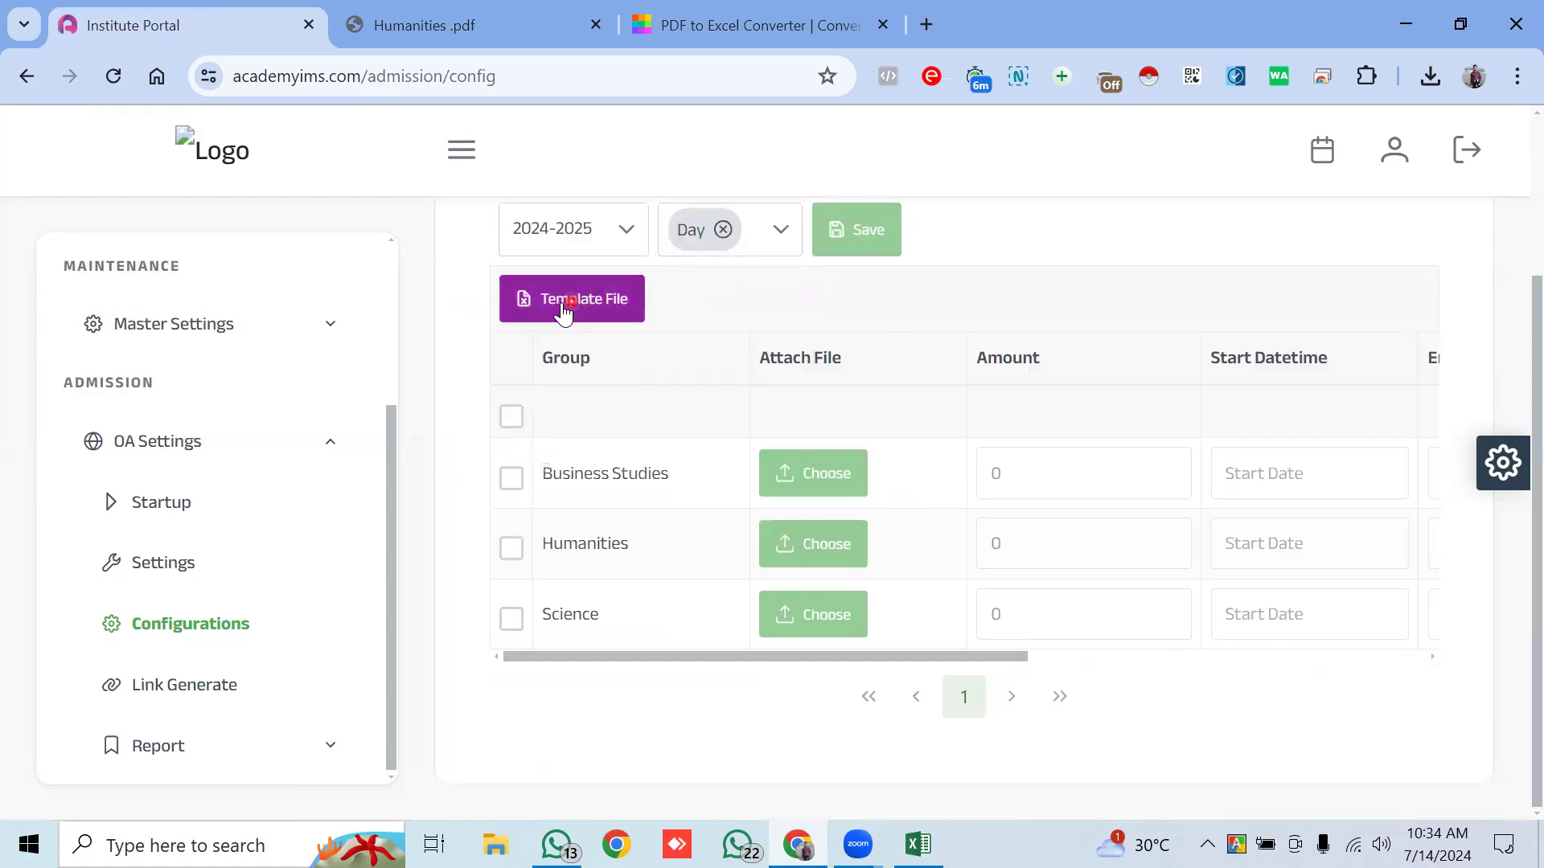
click(589, 306)
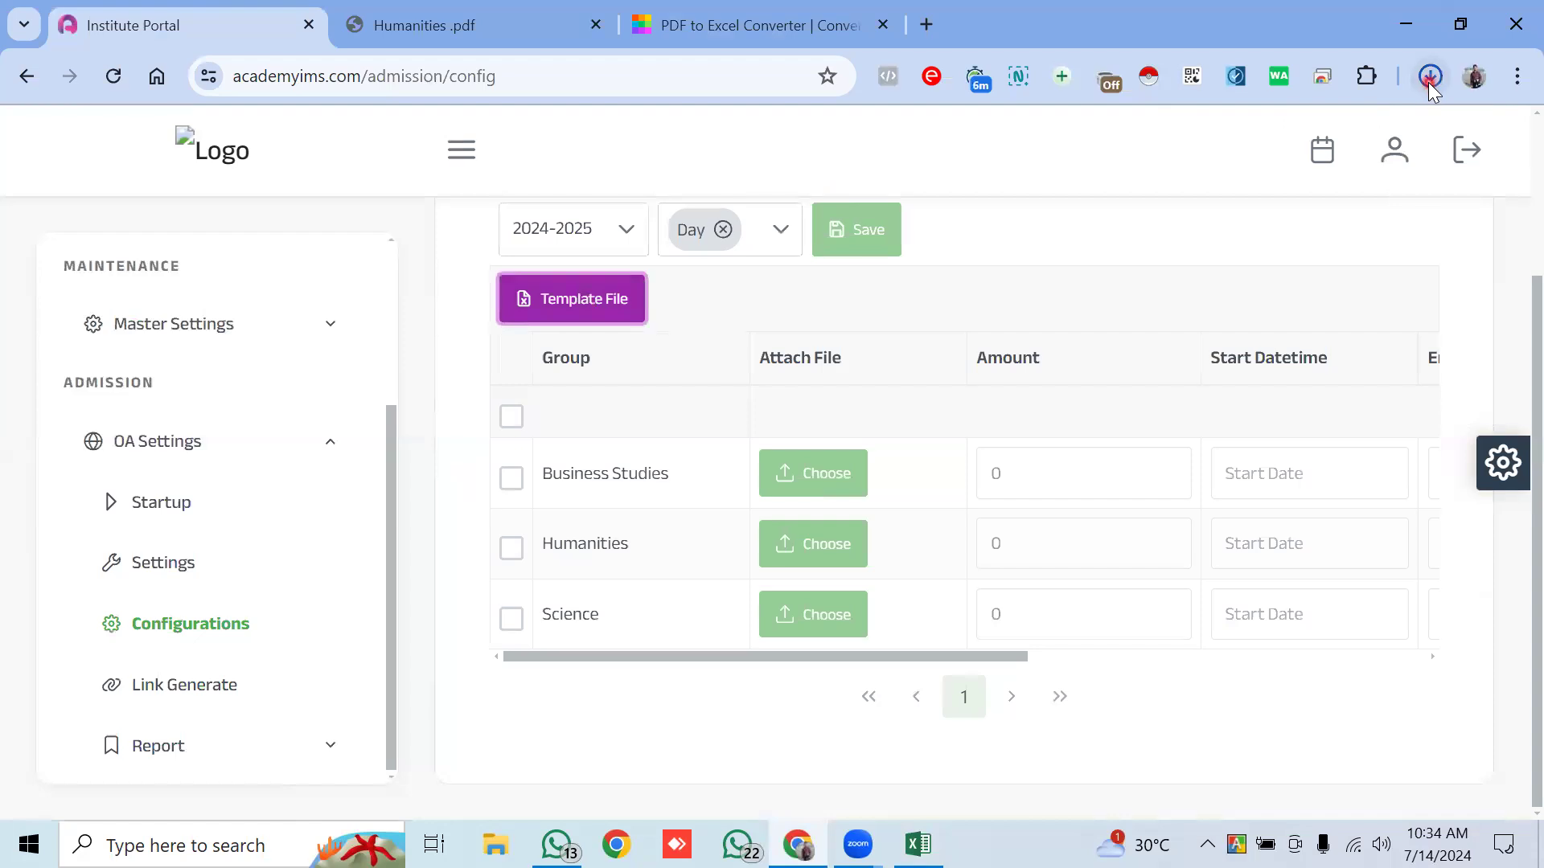
Try to open the downloaded template 10001222_admission (8).xlsx from the recent downloads.
click(1430, 78)
click(1164, 189)
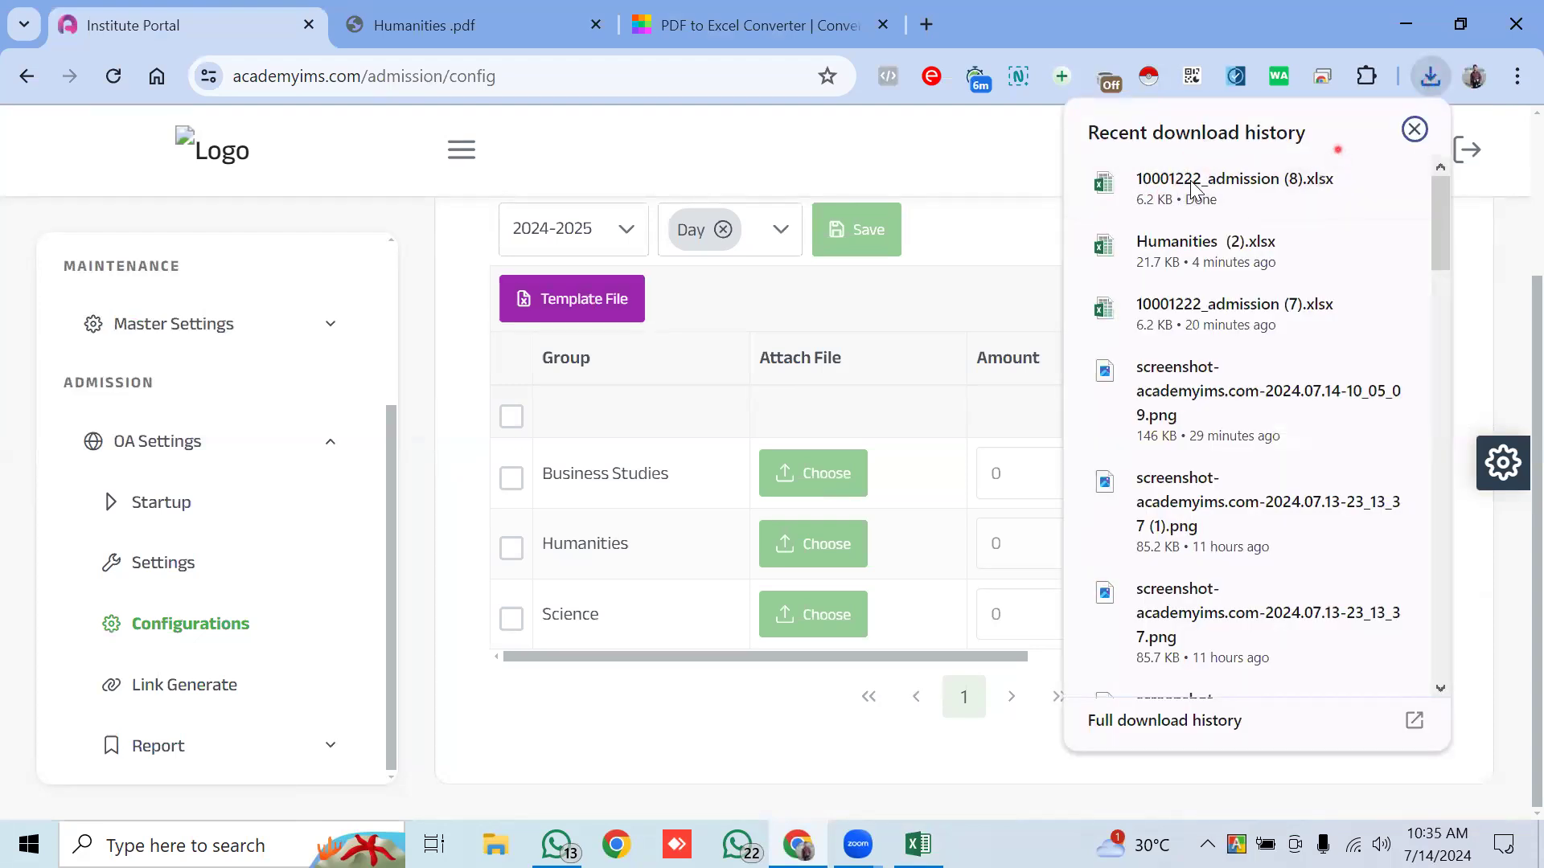
click(1177, 197)
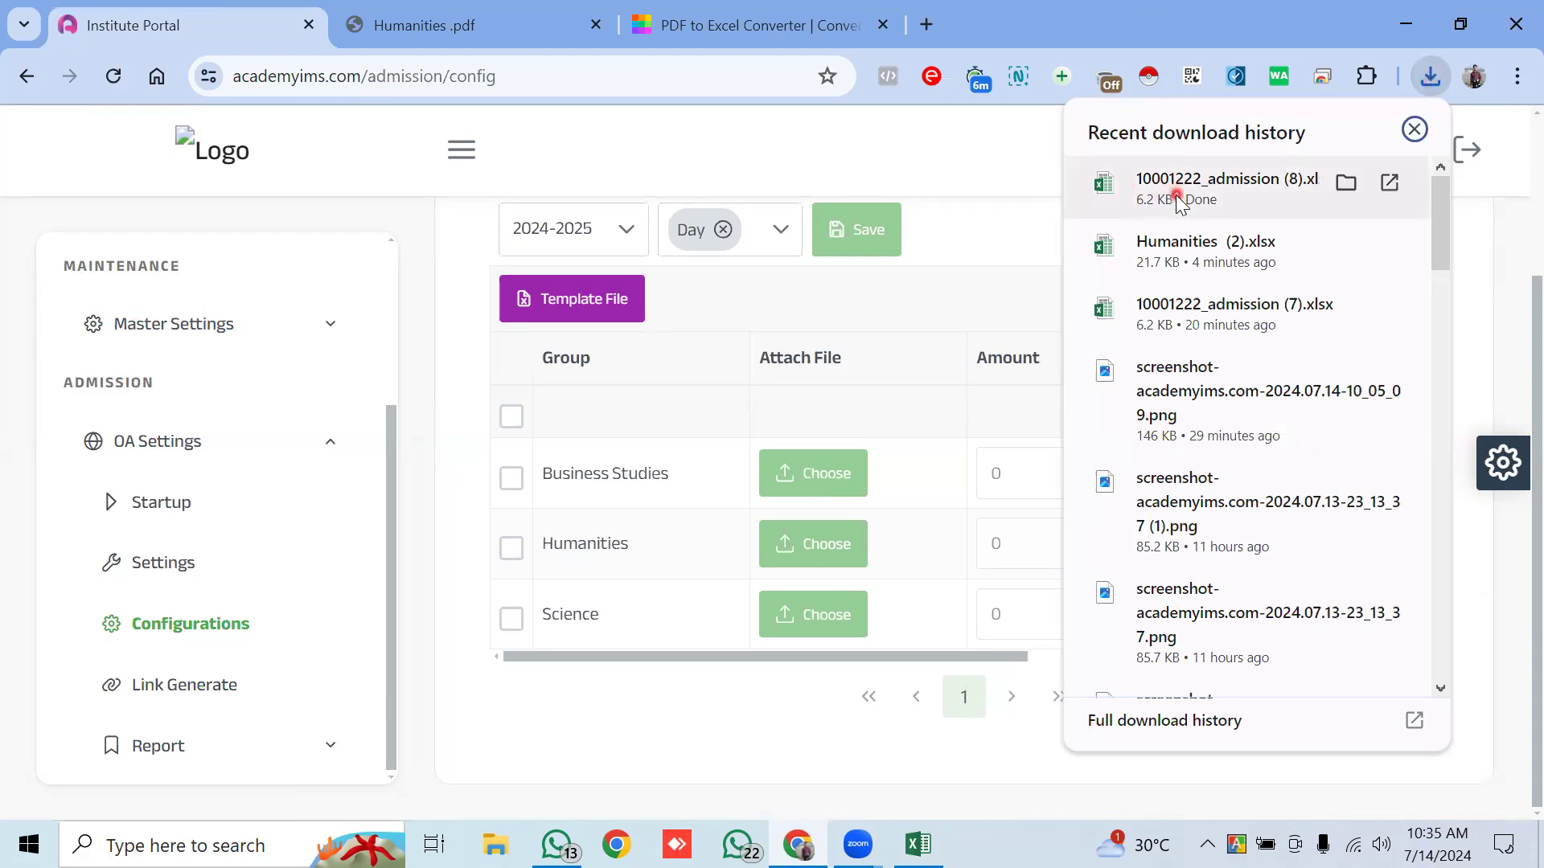
click(616, 470)
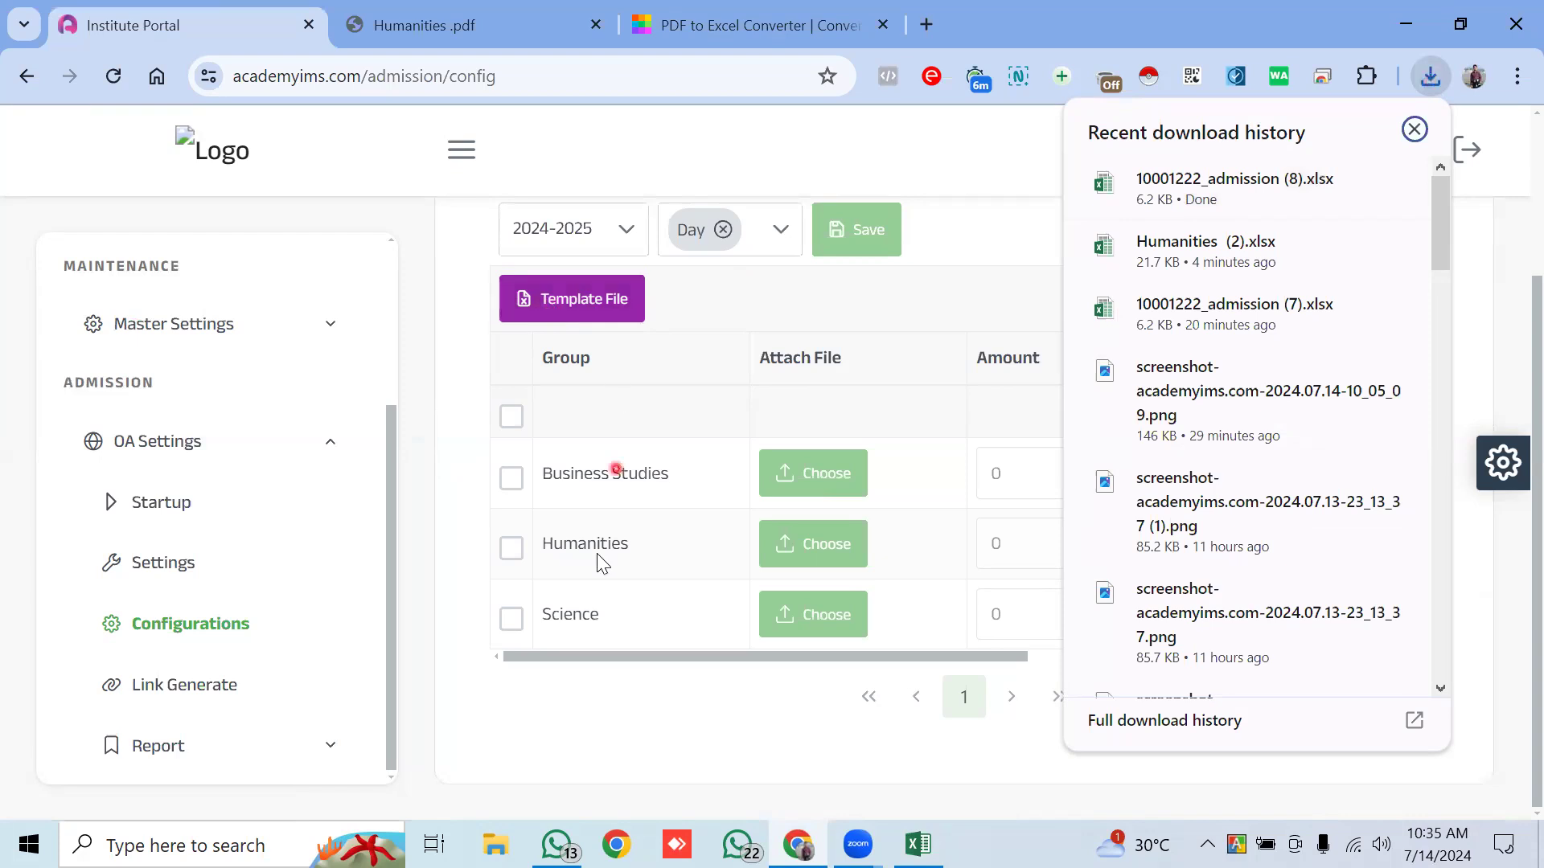
Download the template file again and show 10001222_admission (10).xlsx in its Downloads folder.
click(591, 301)
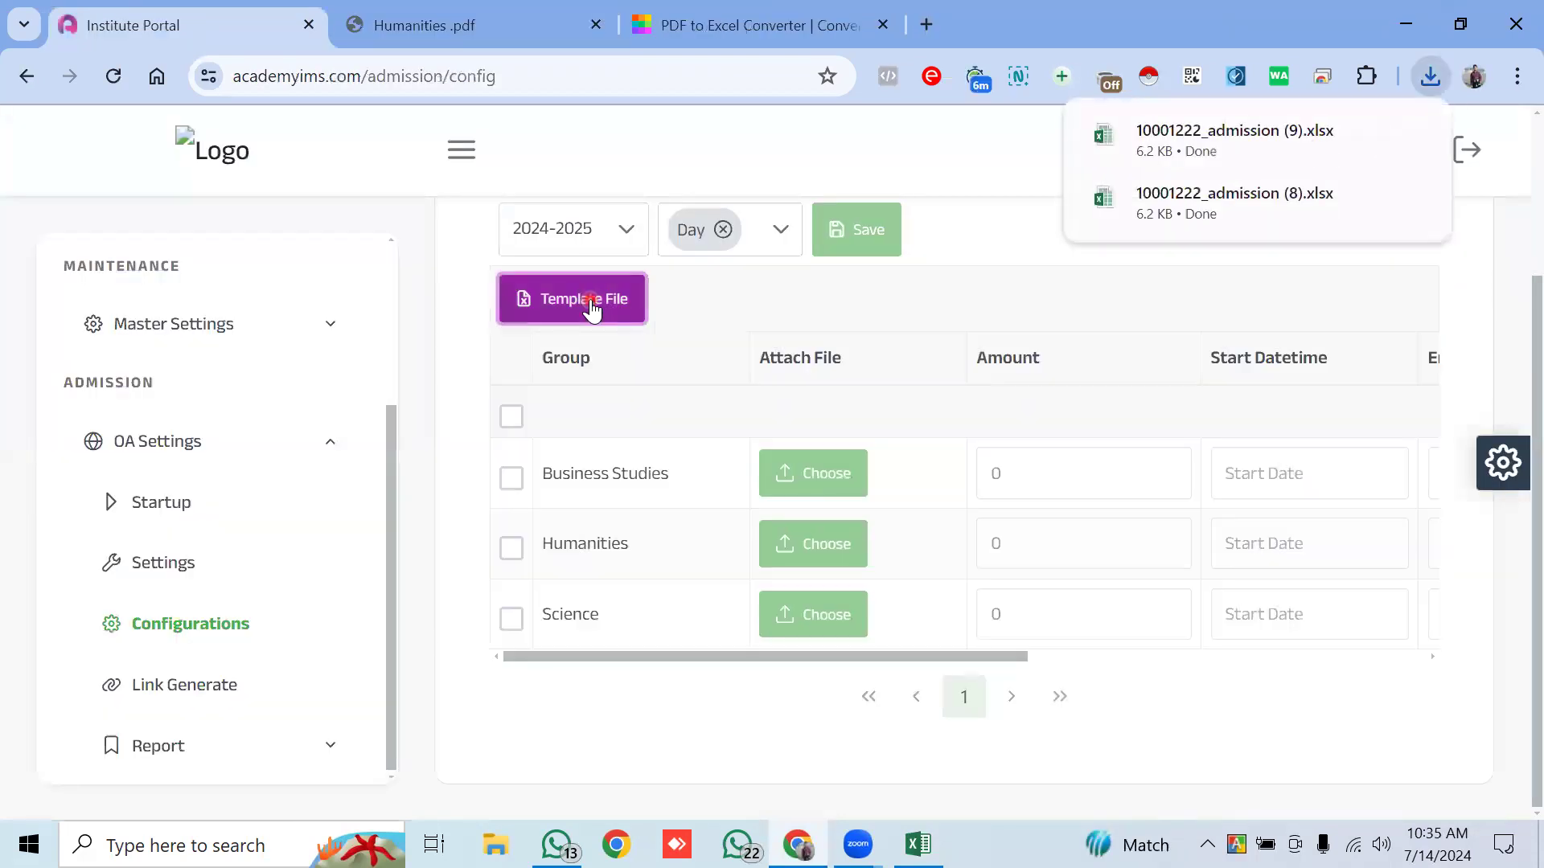
click(590, 301)
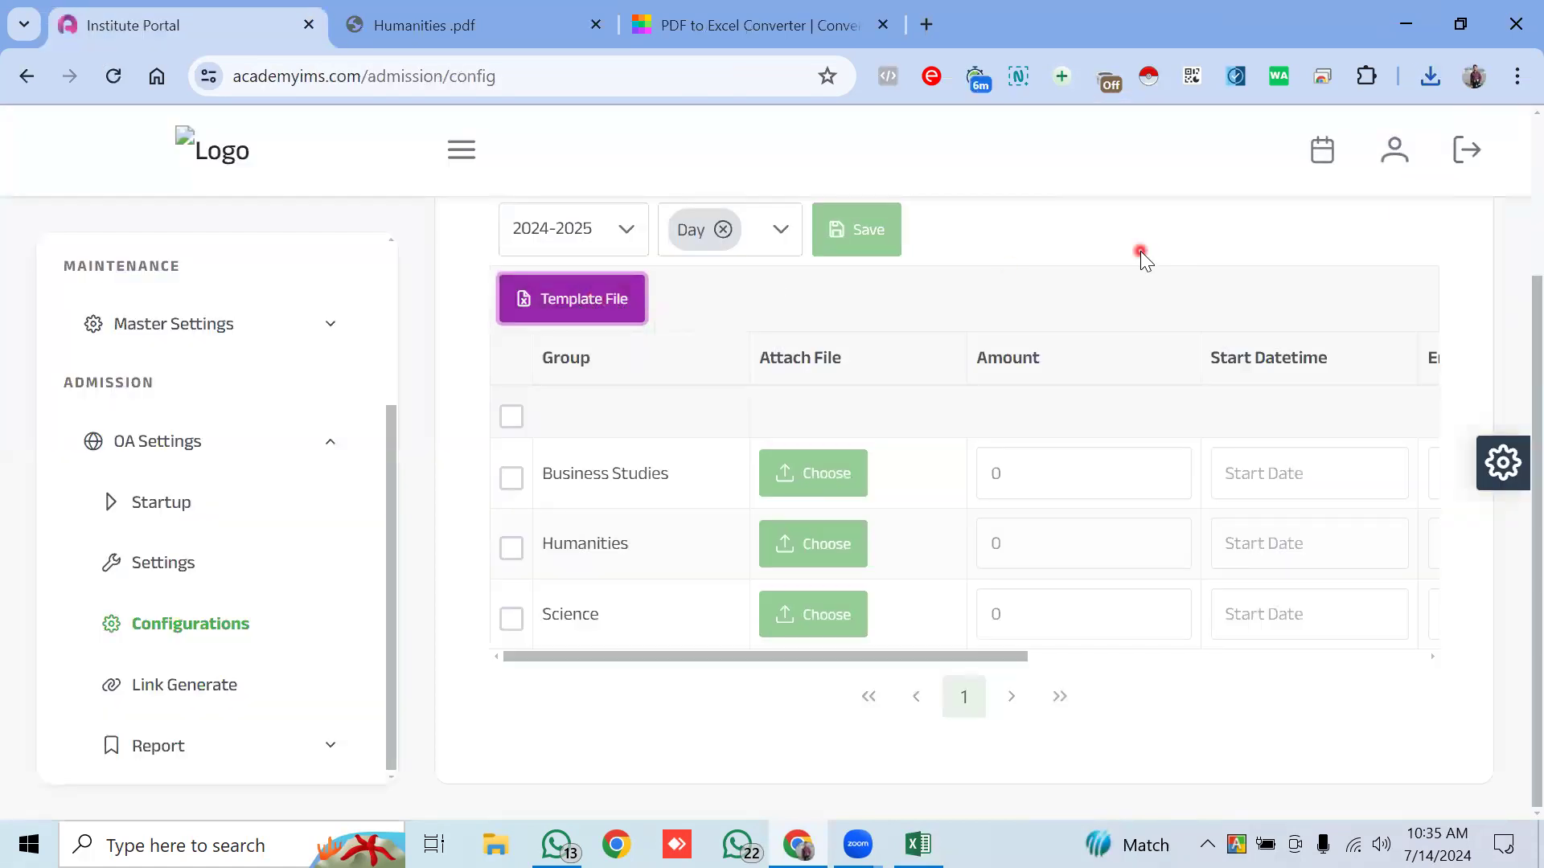
click(1430, 76)
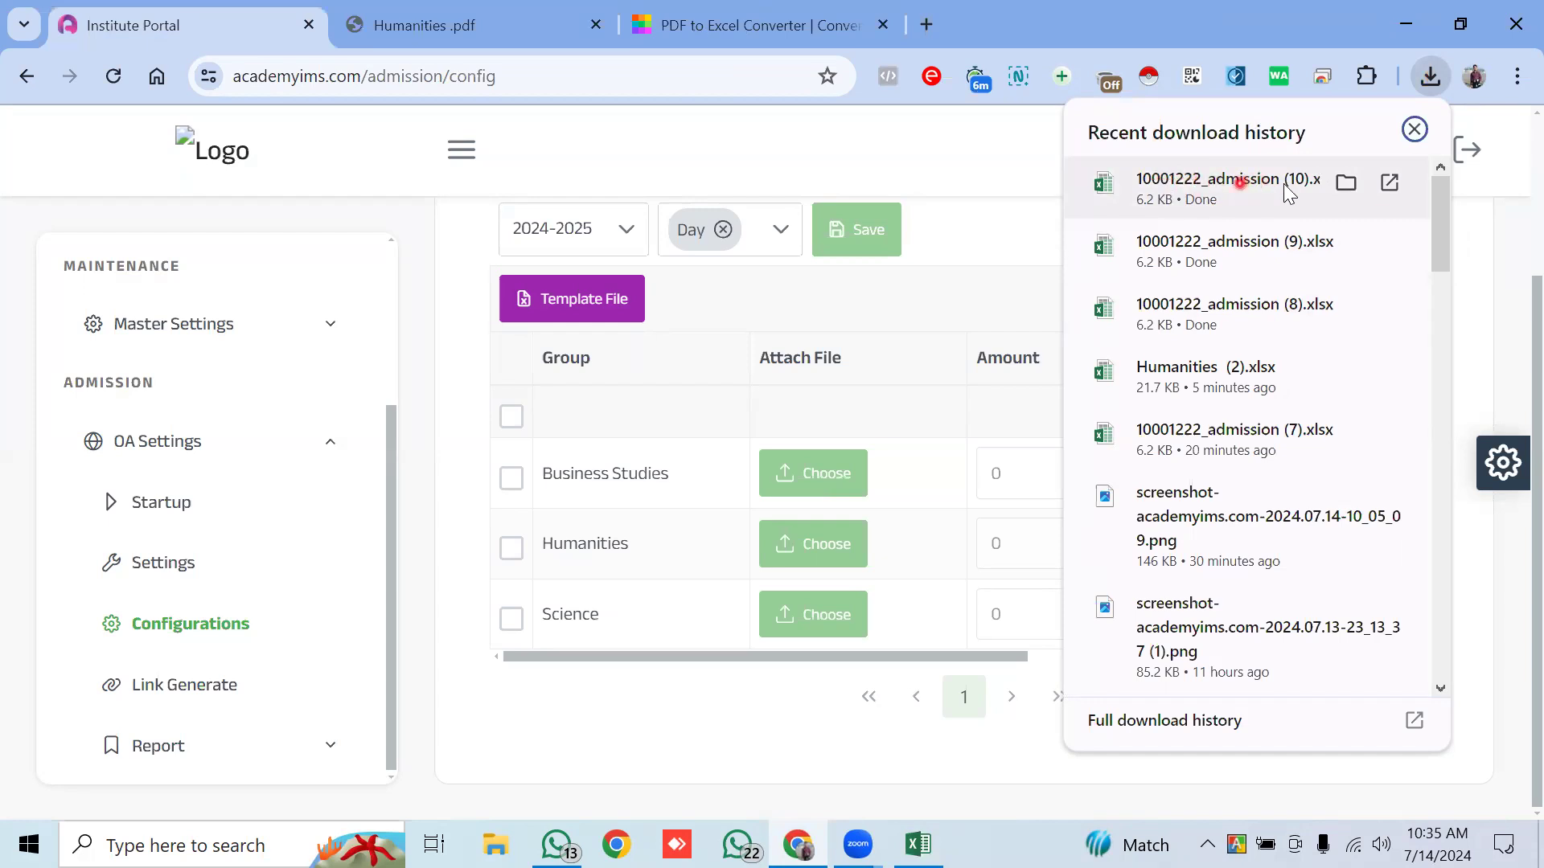
click(1346, 184)
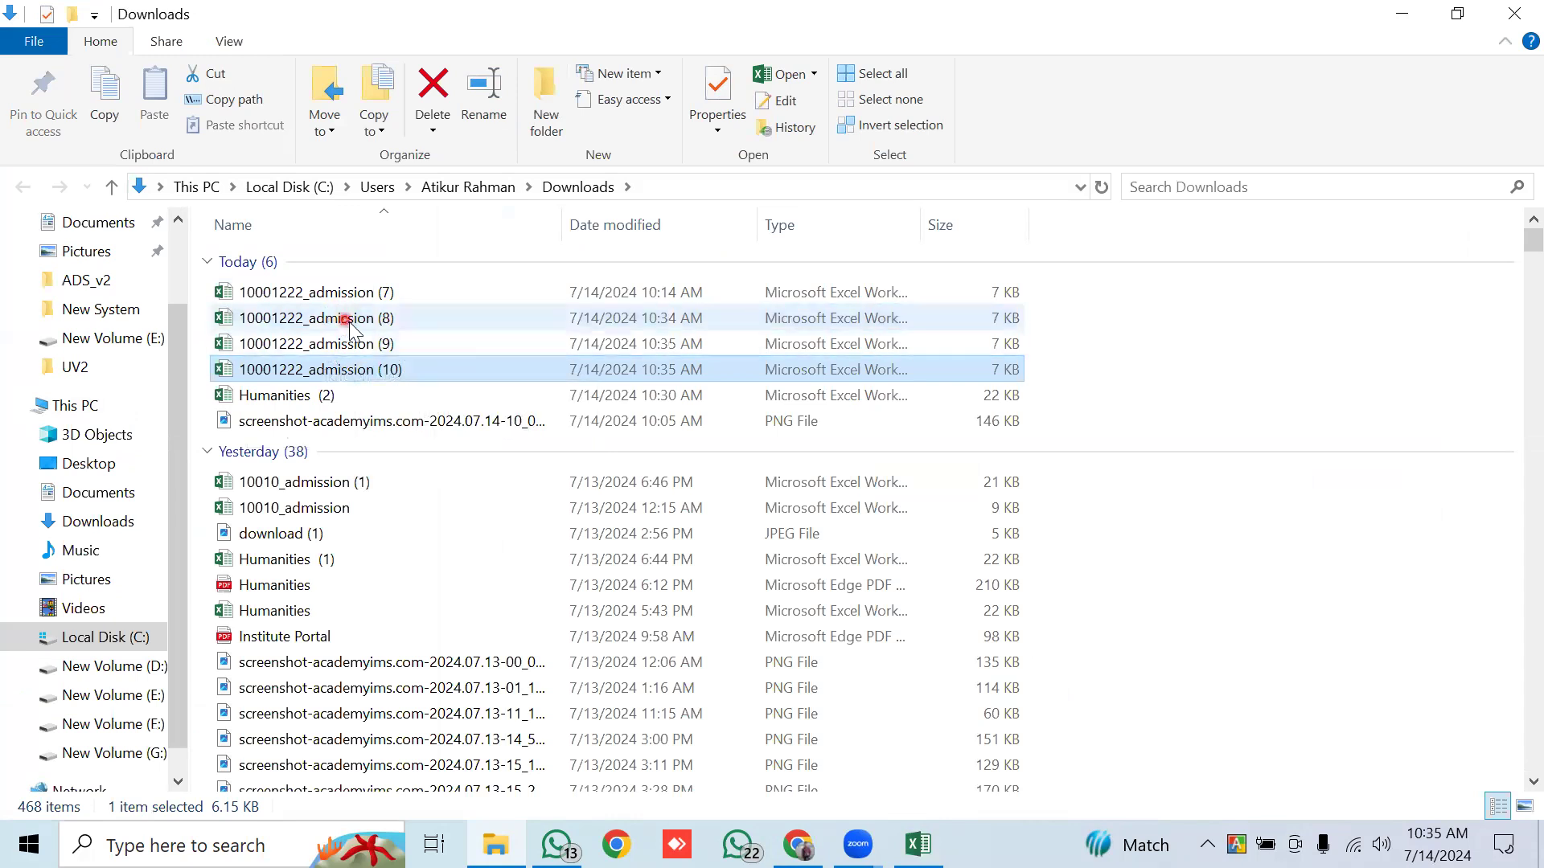
Open the 10001222_admission (10) workbook from the Downloads folder and enable editing in it.
click(325, 372)
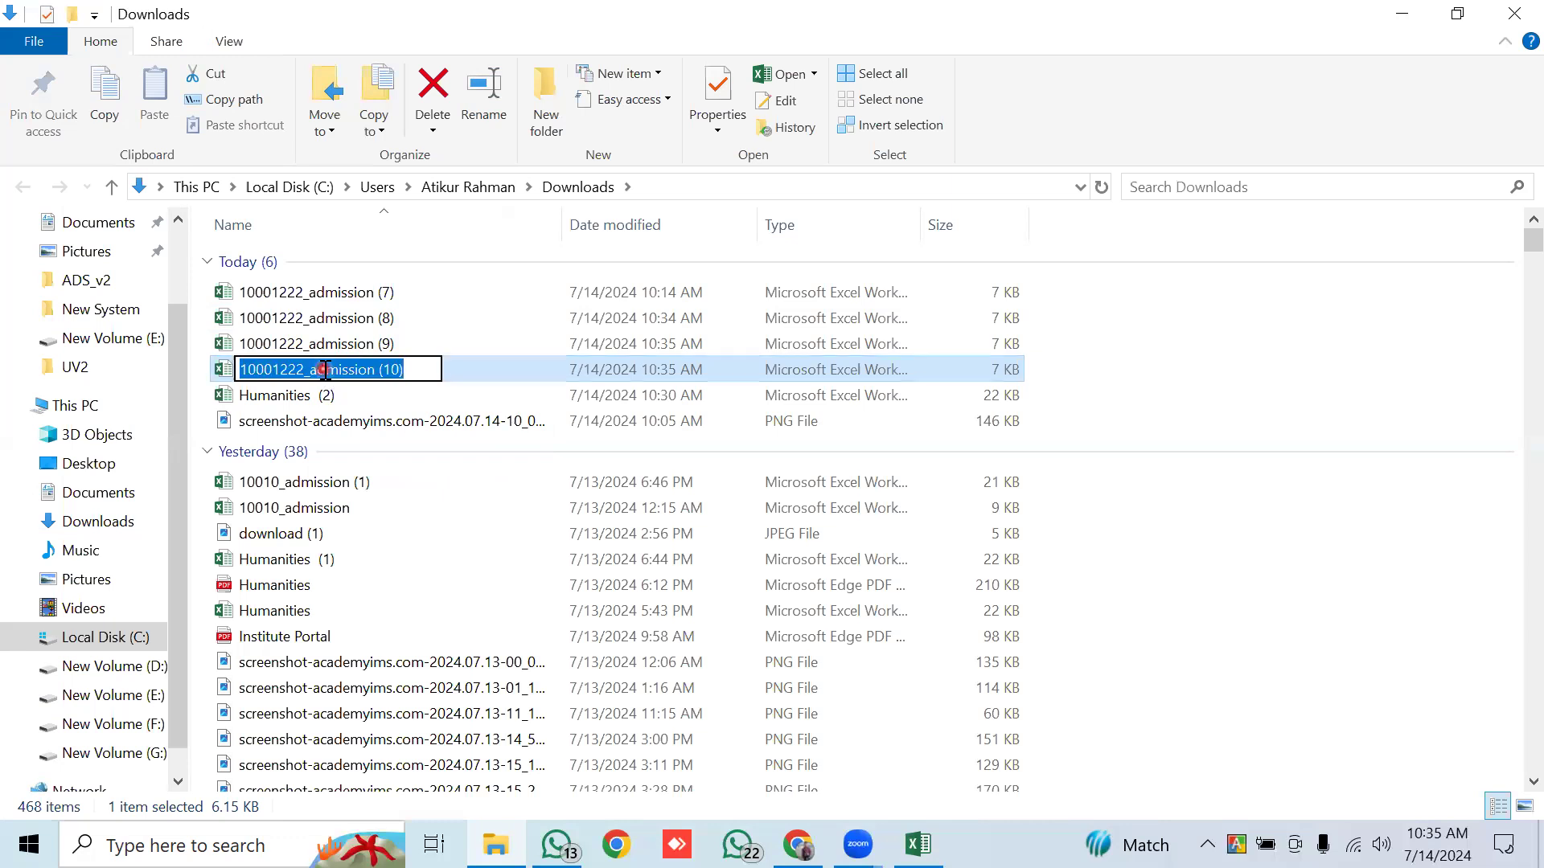
double_click(545, 371)
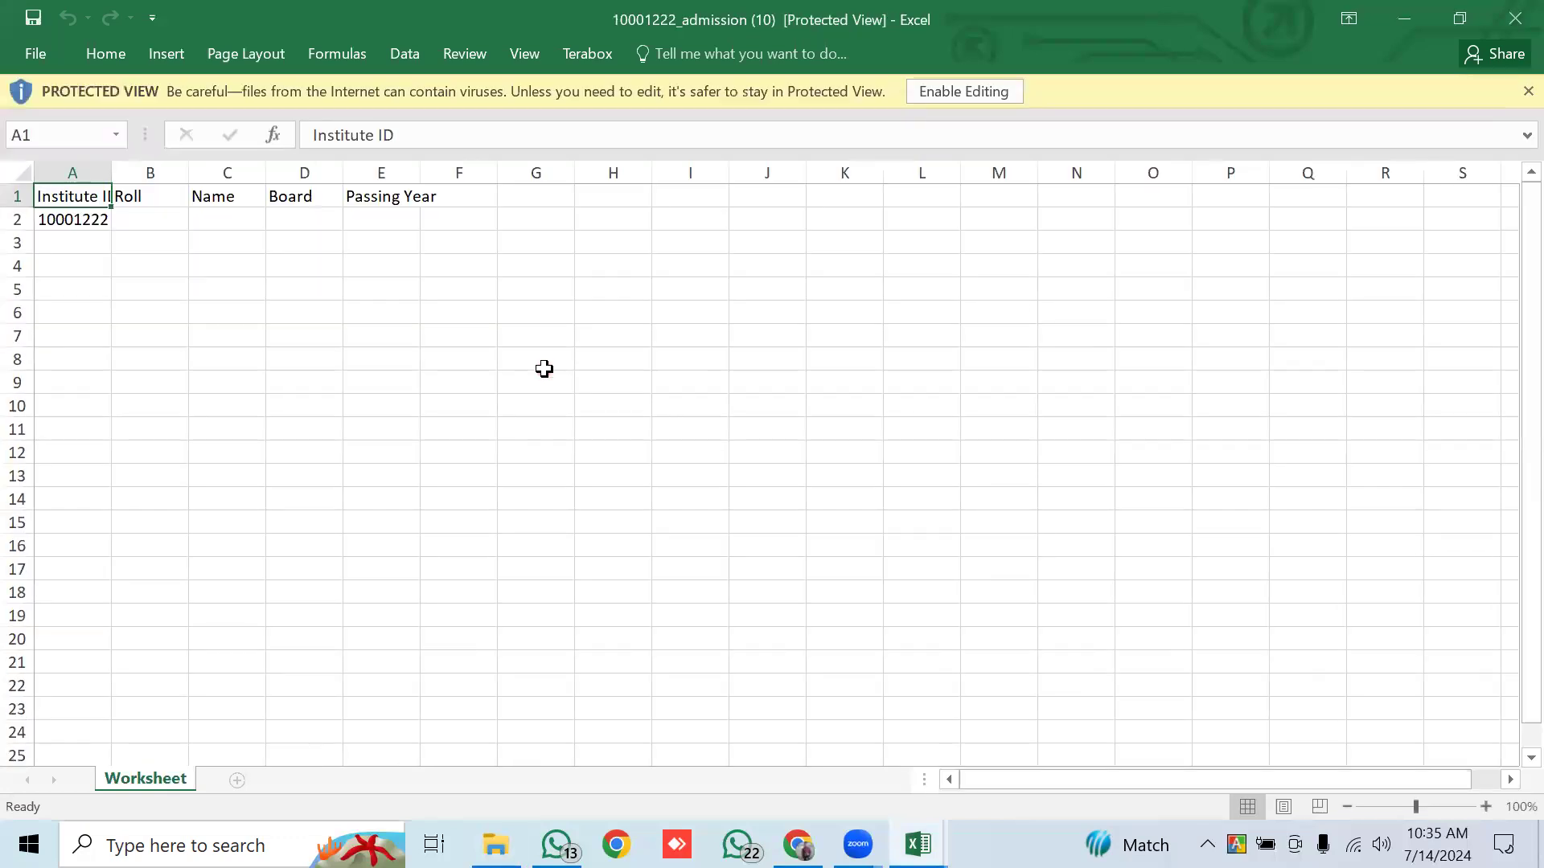
click(980, 94)
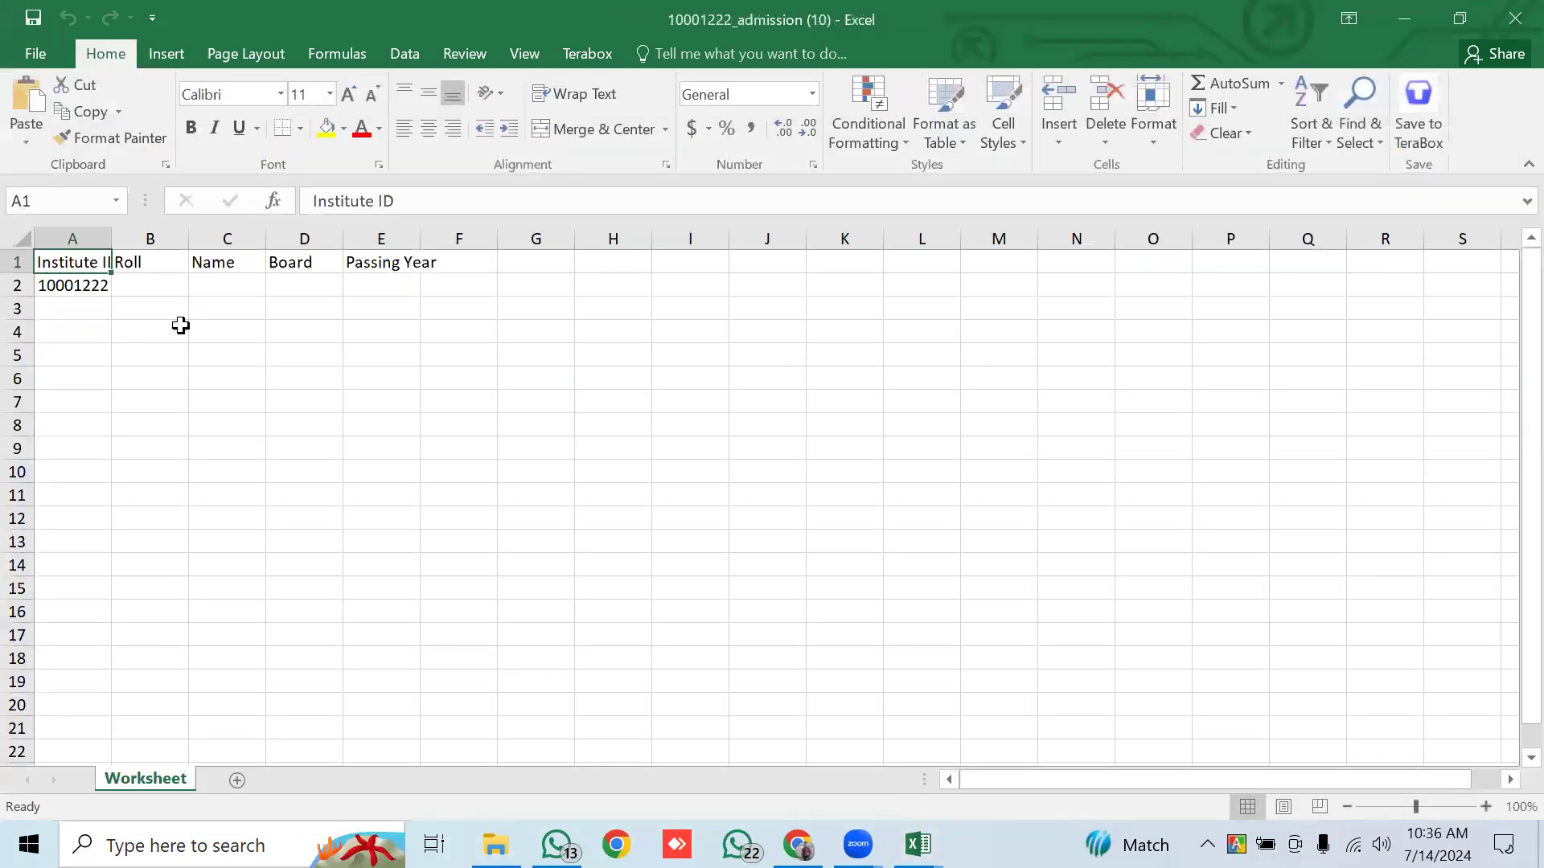
Review the template's Institute ID, Roll, Name, Board and Passing Year columns in row 2.
click(79, 281)
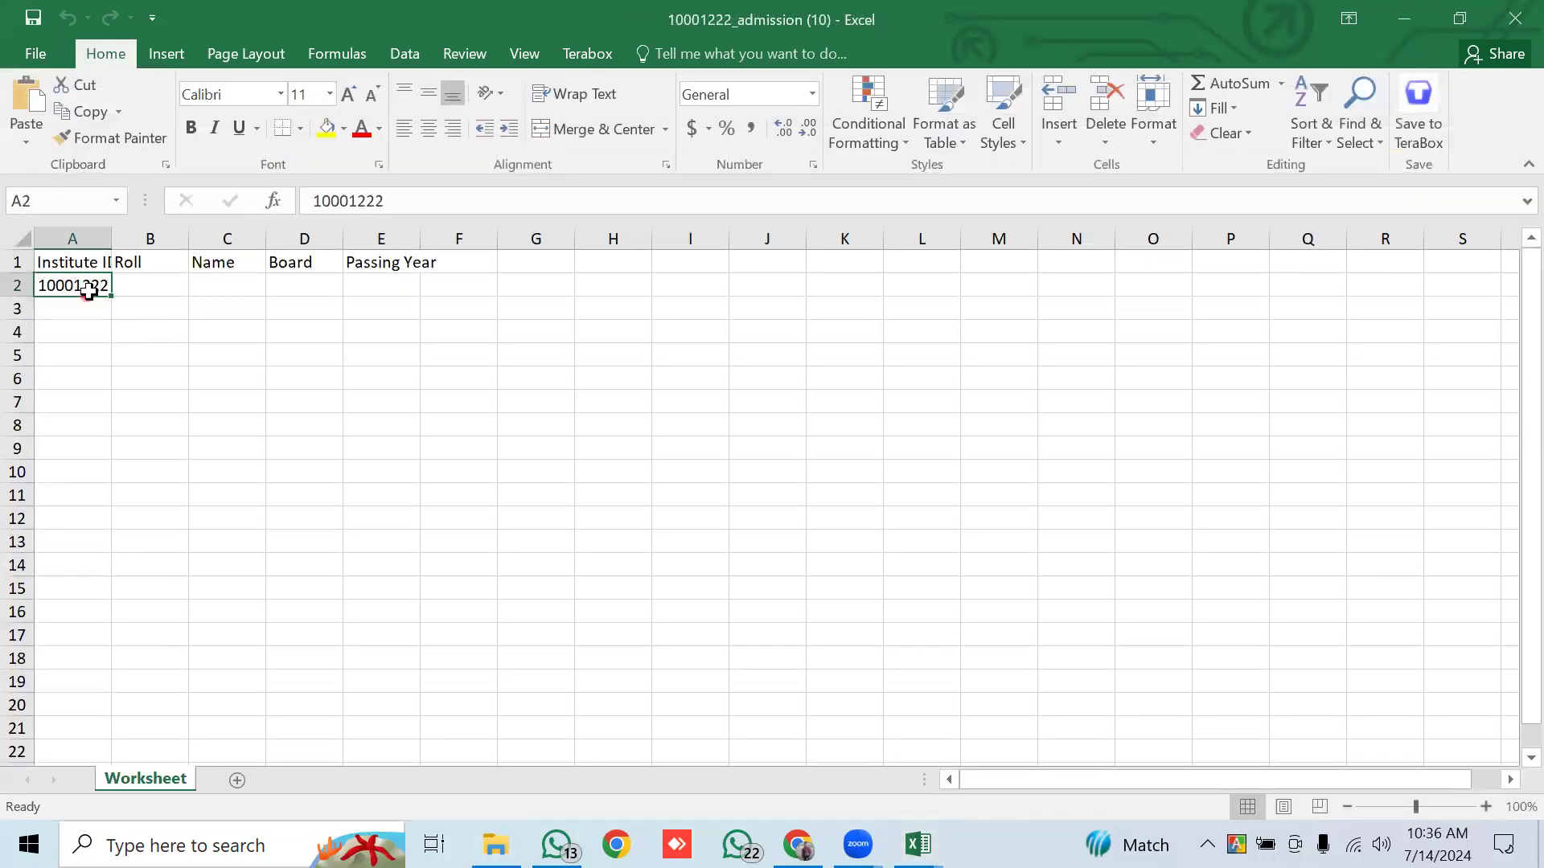
click(97, 289)
click(141, 285)
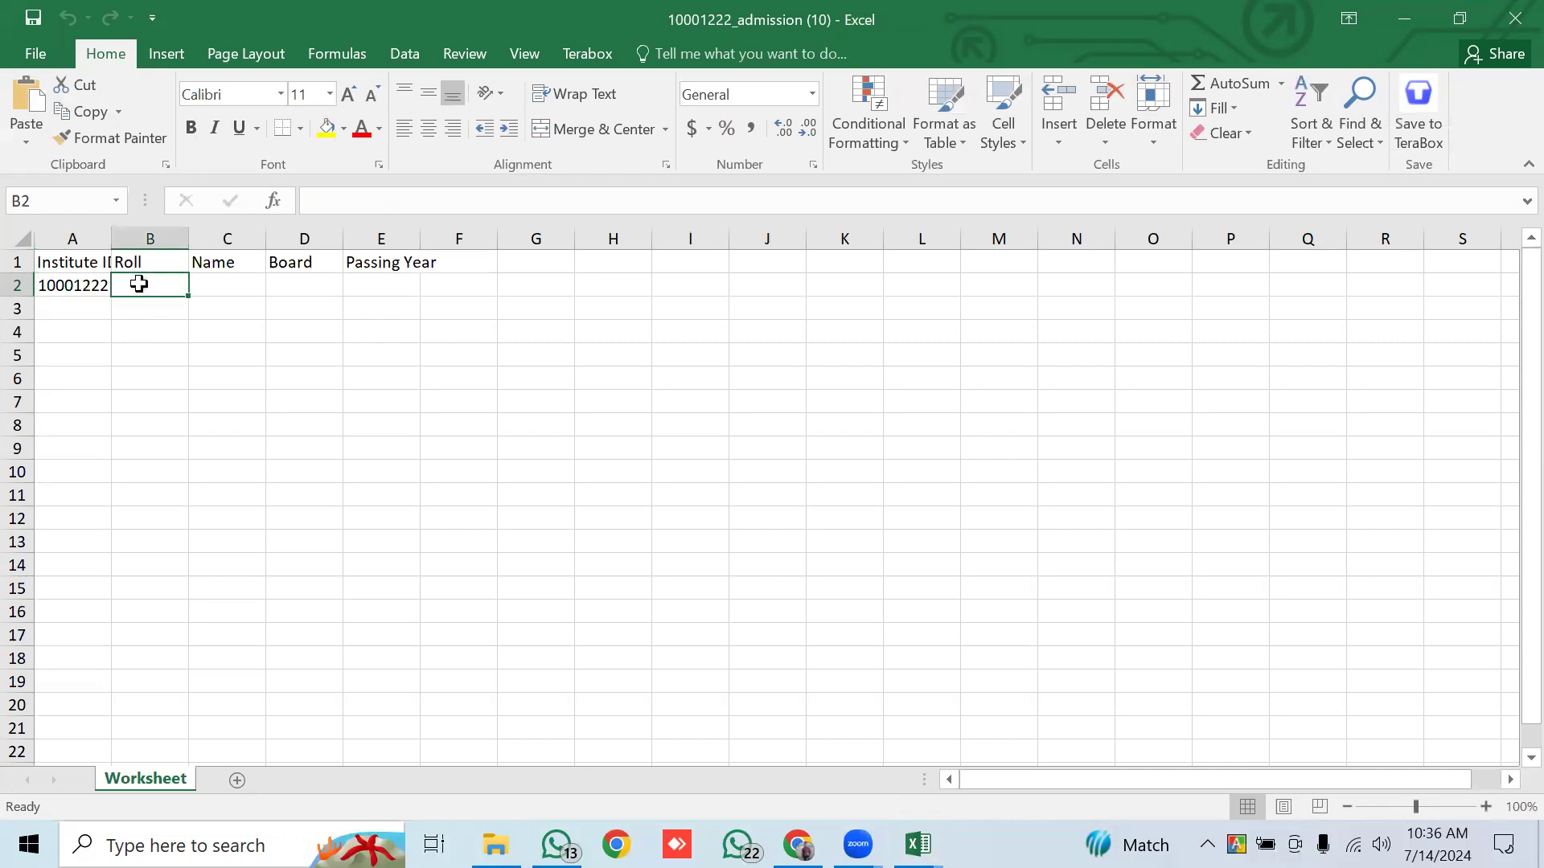
click(225, 286)
click(309, 282)
click(407, 283)
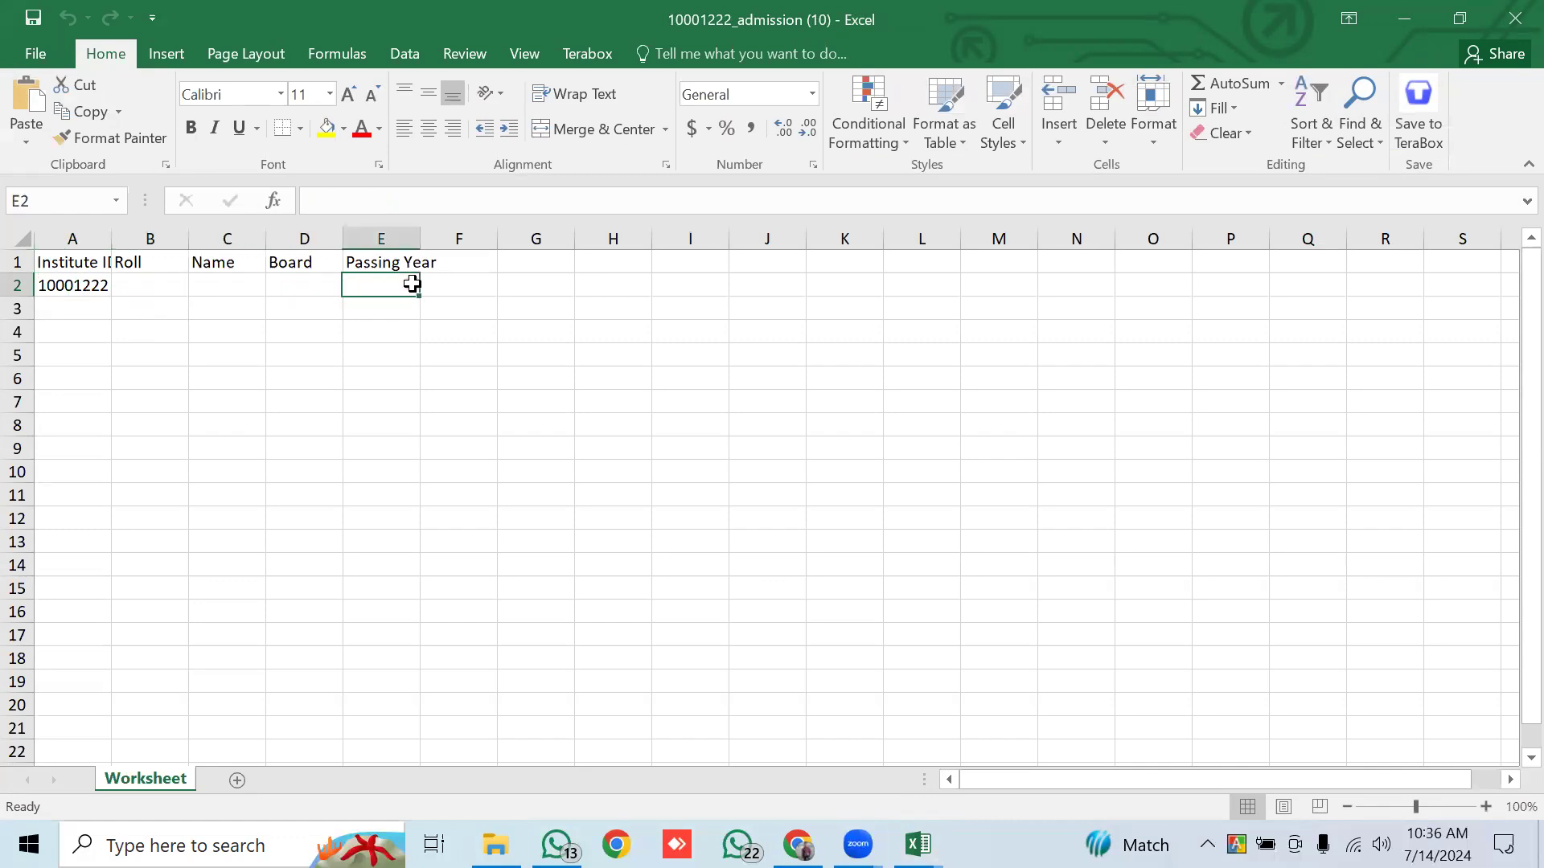
Copy all SSC roll numbers from Humanities (2) and paste them without source formatting into the template's Roll column, starting at B2.
click(152, 284)
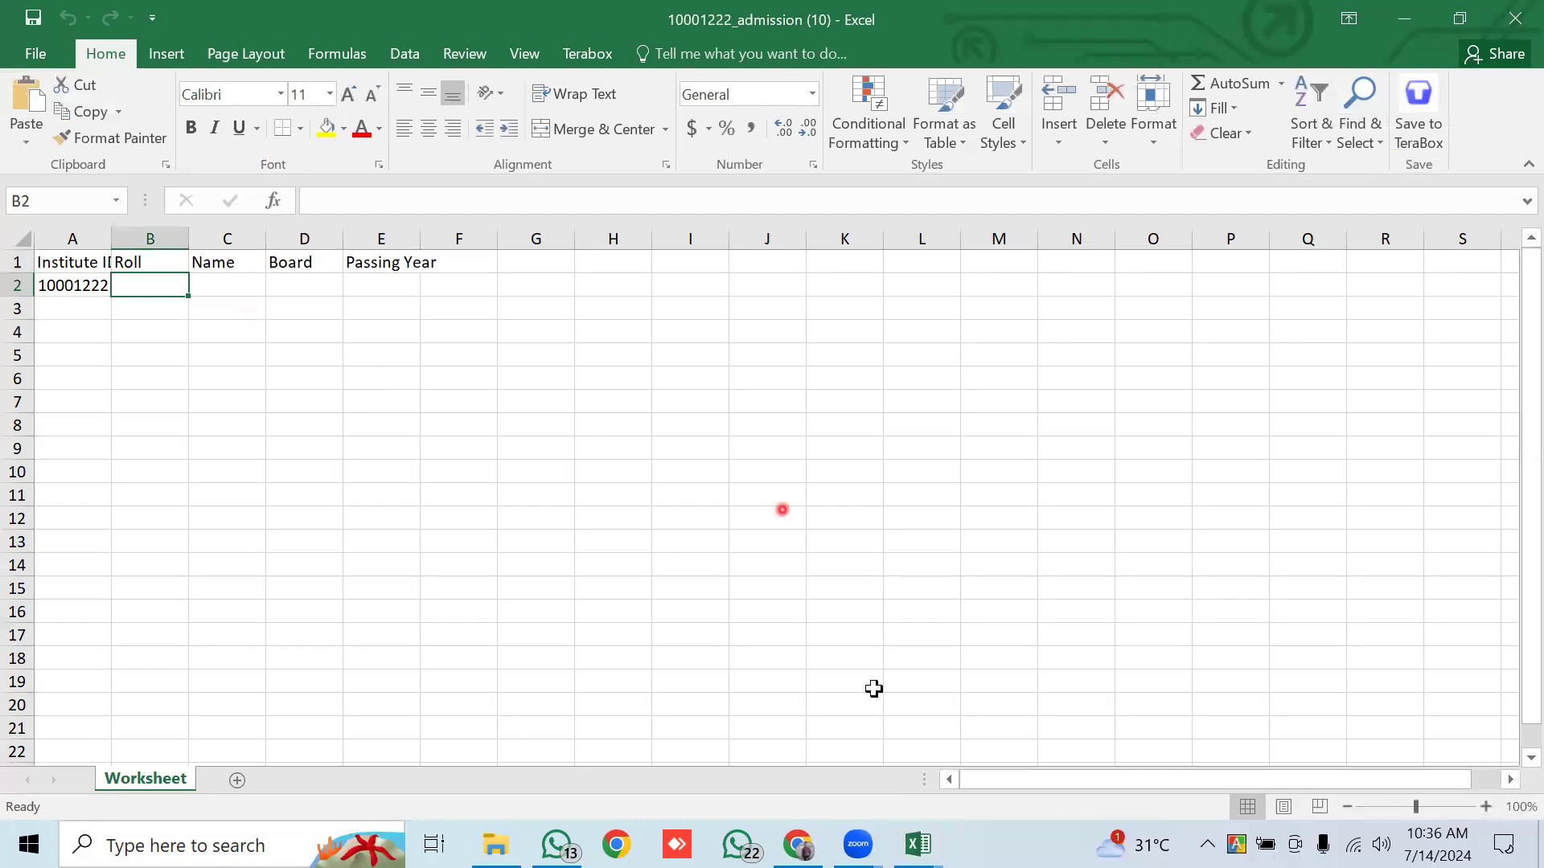
mouse_move(917, 844)
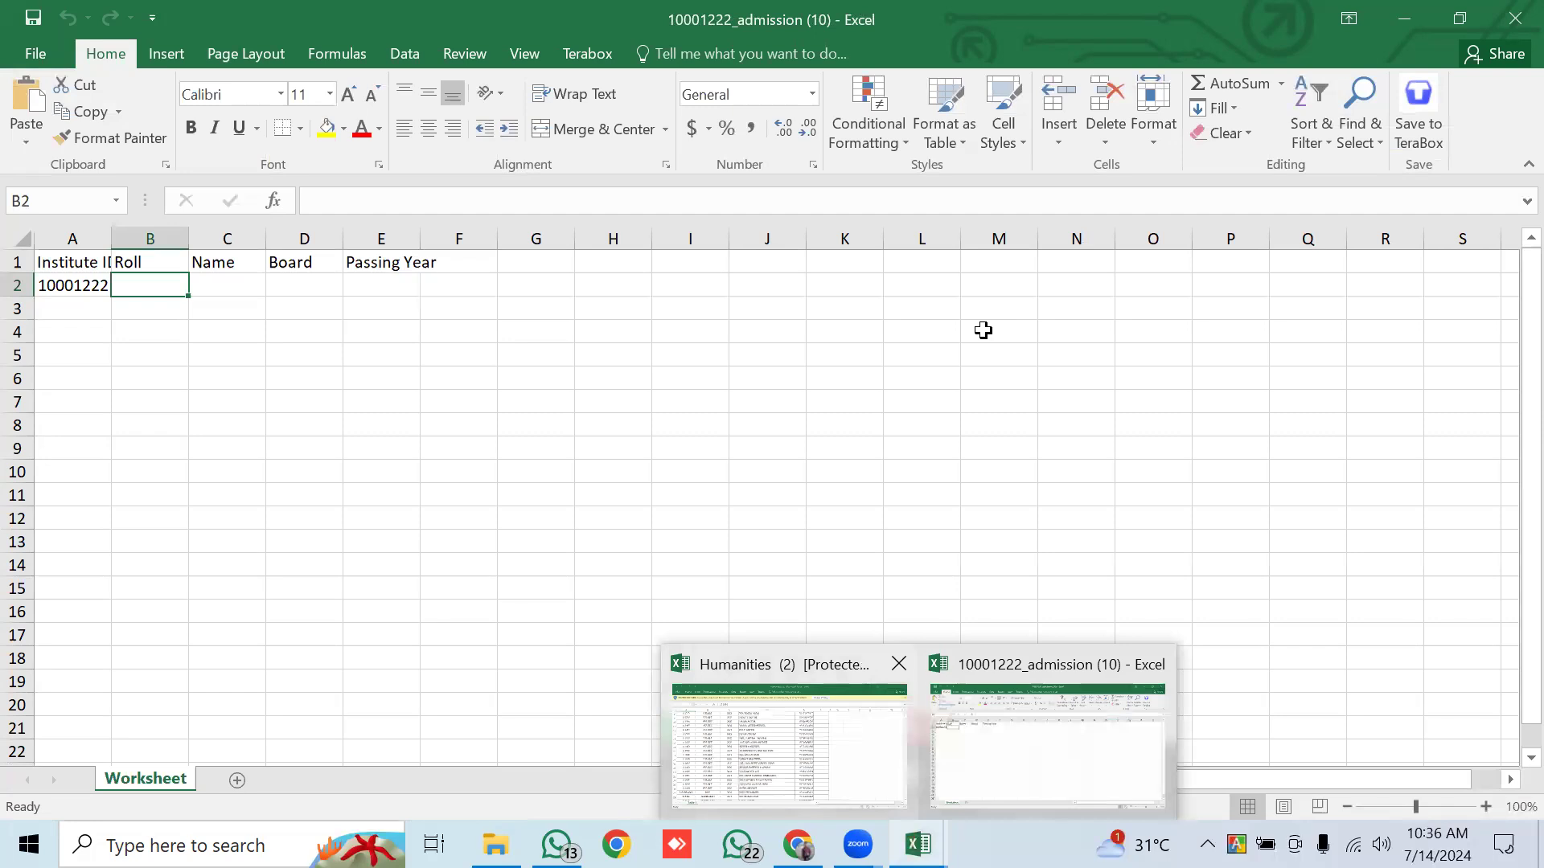
click(788, 744)
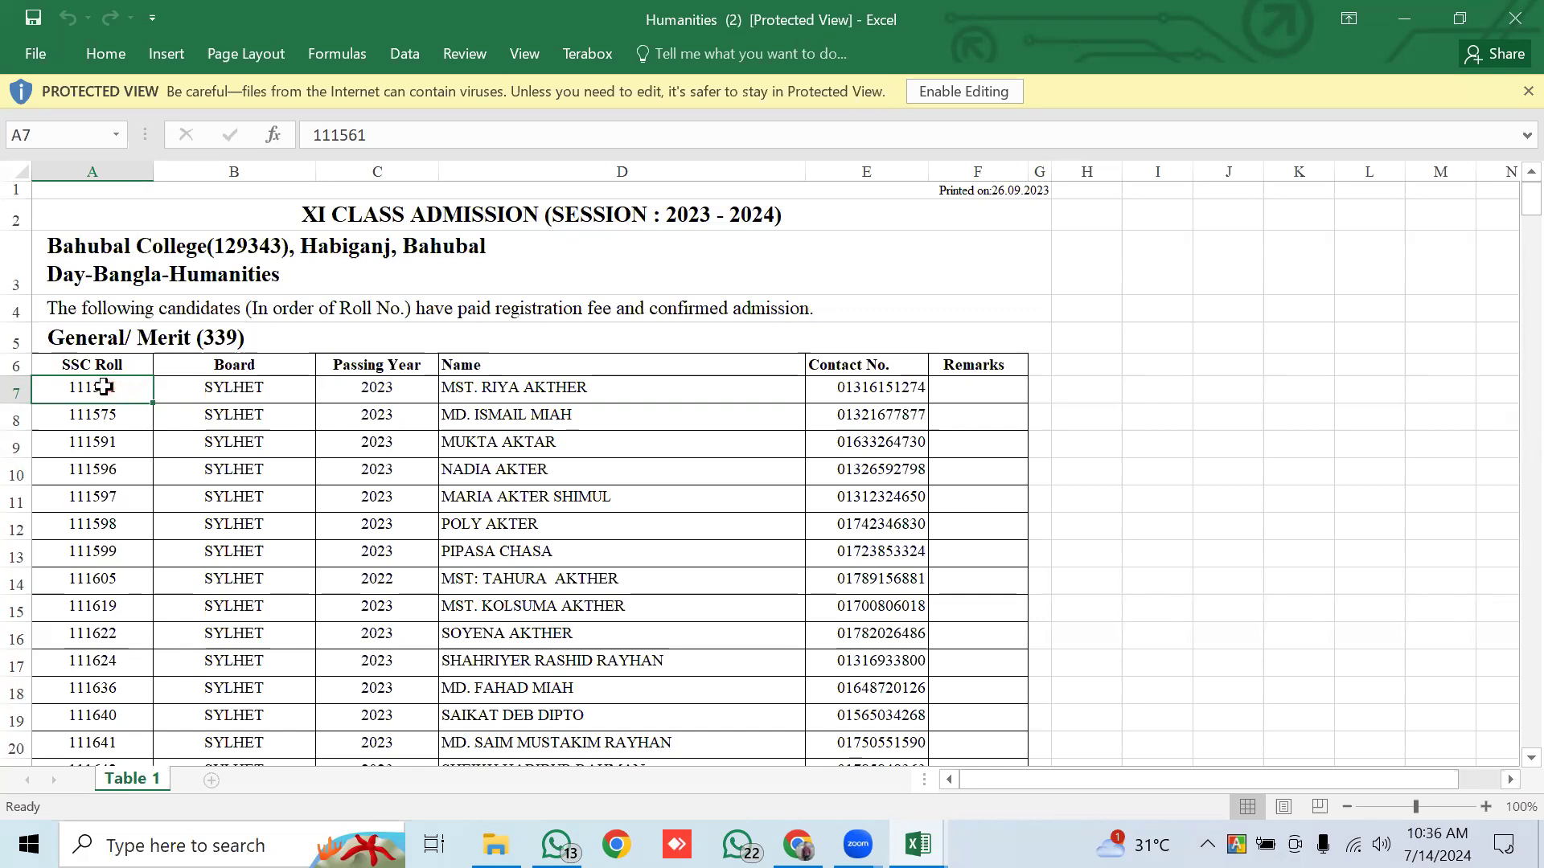
click(104, 387)
key(ctrl+shift+Down)
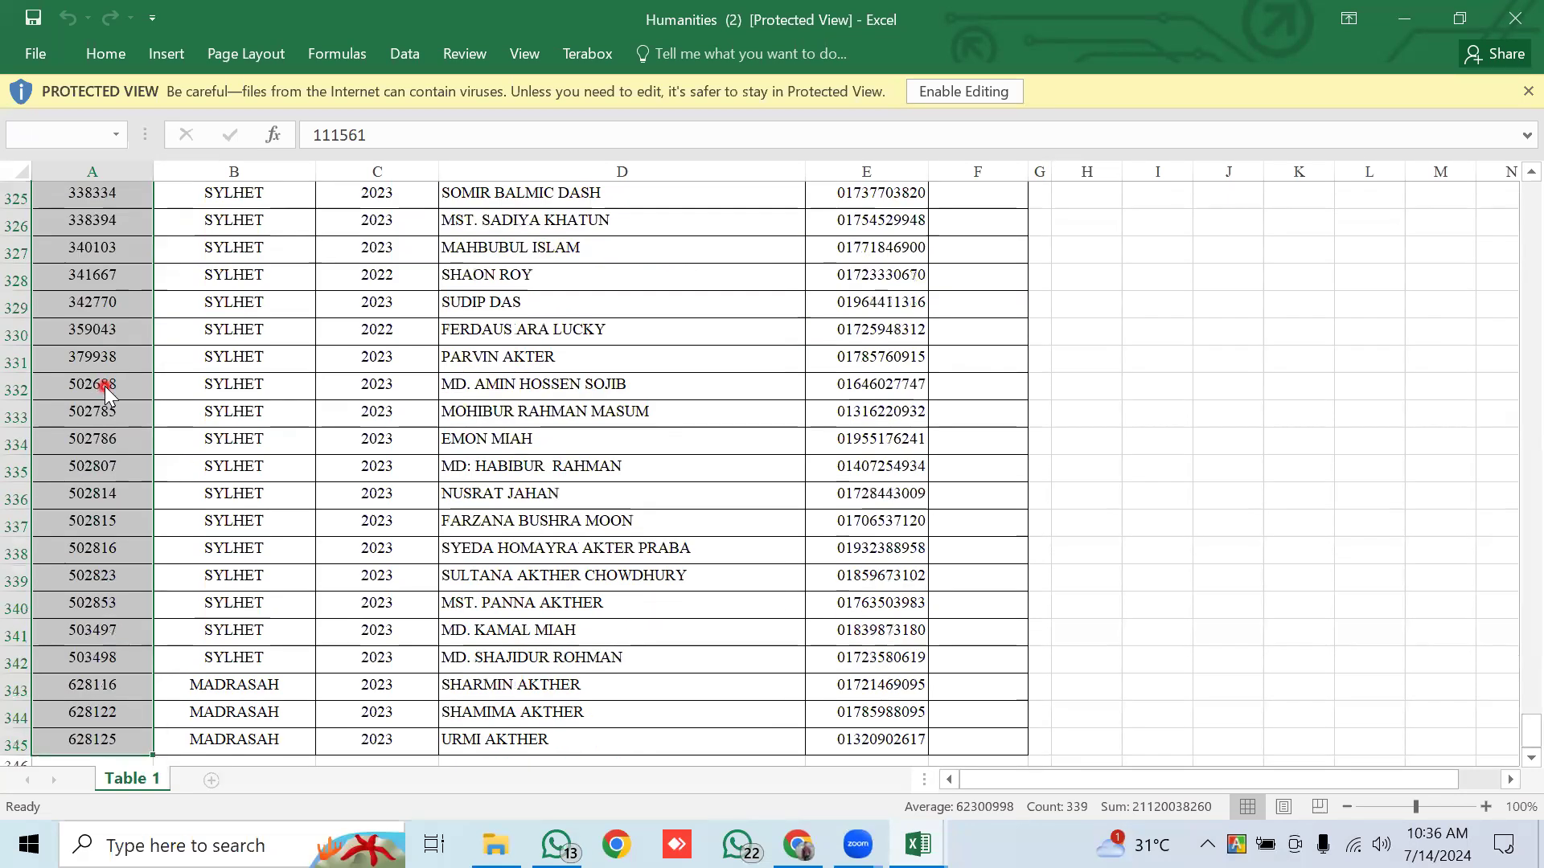
key(ctrl+c)
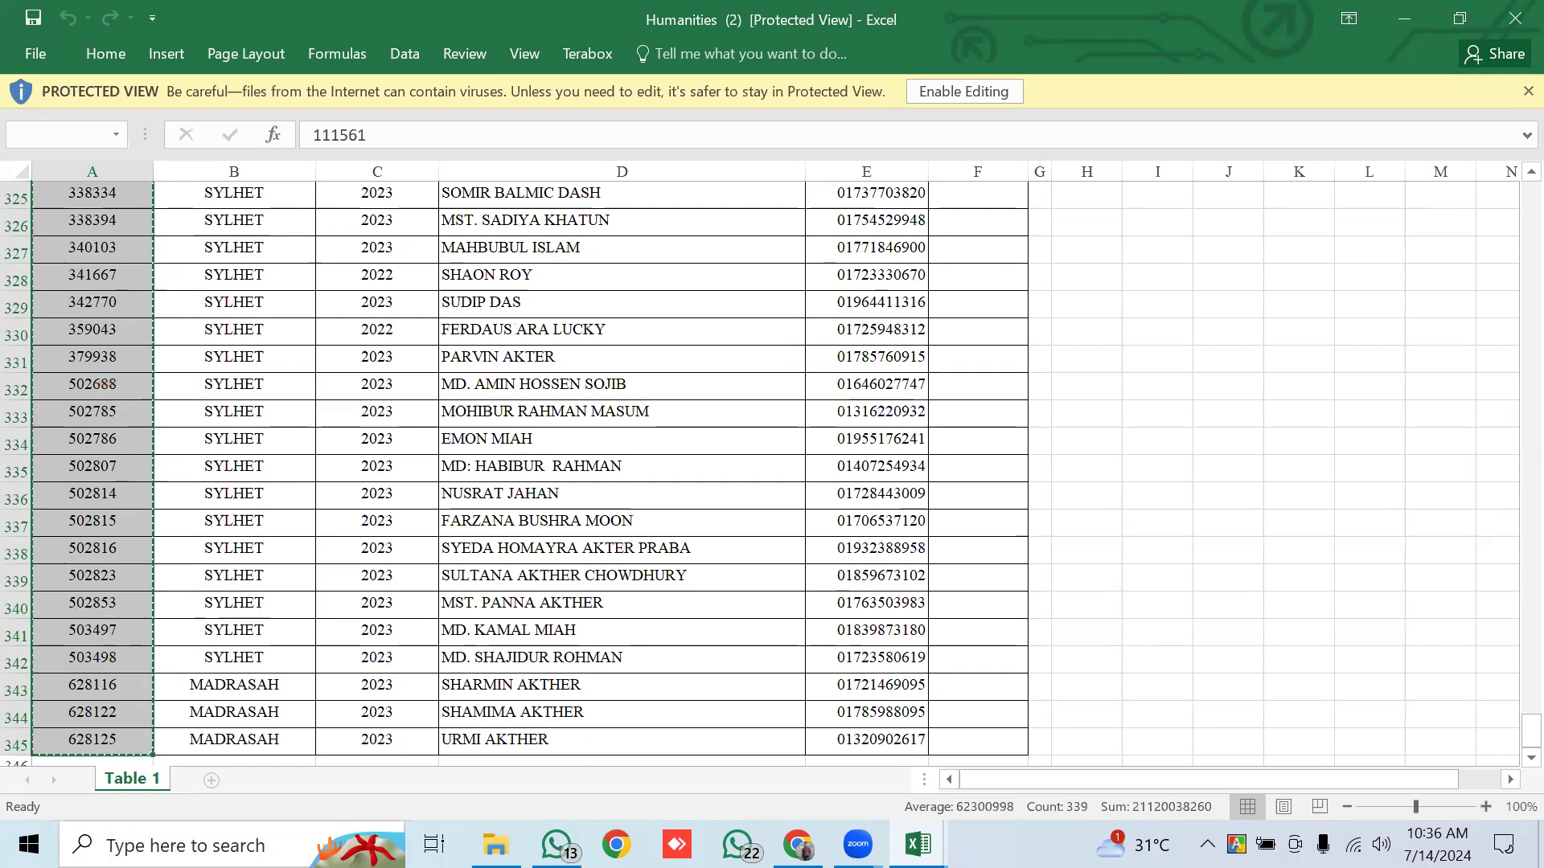
click(918, 844)
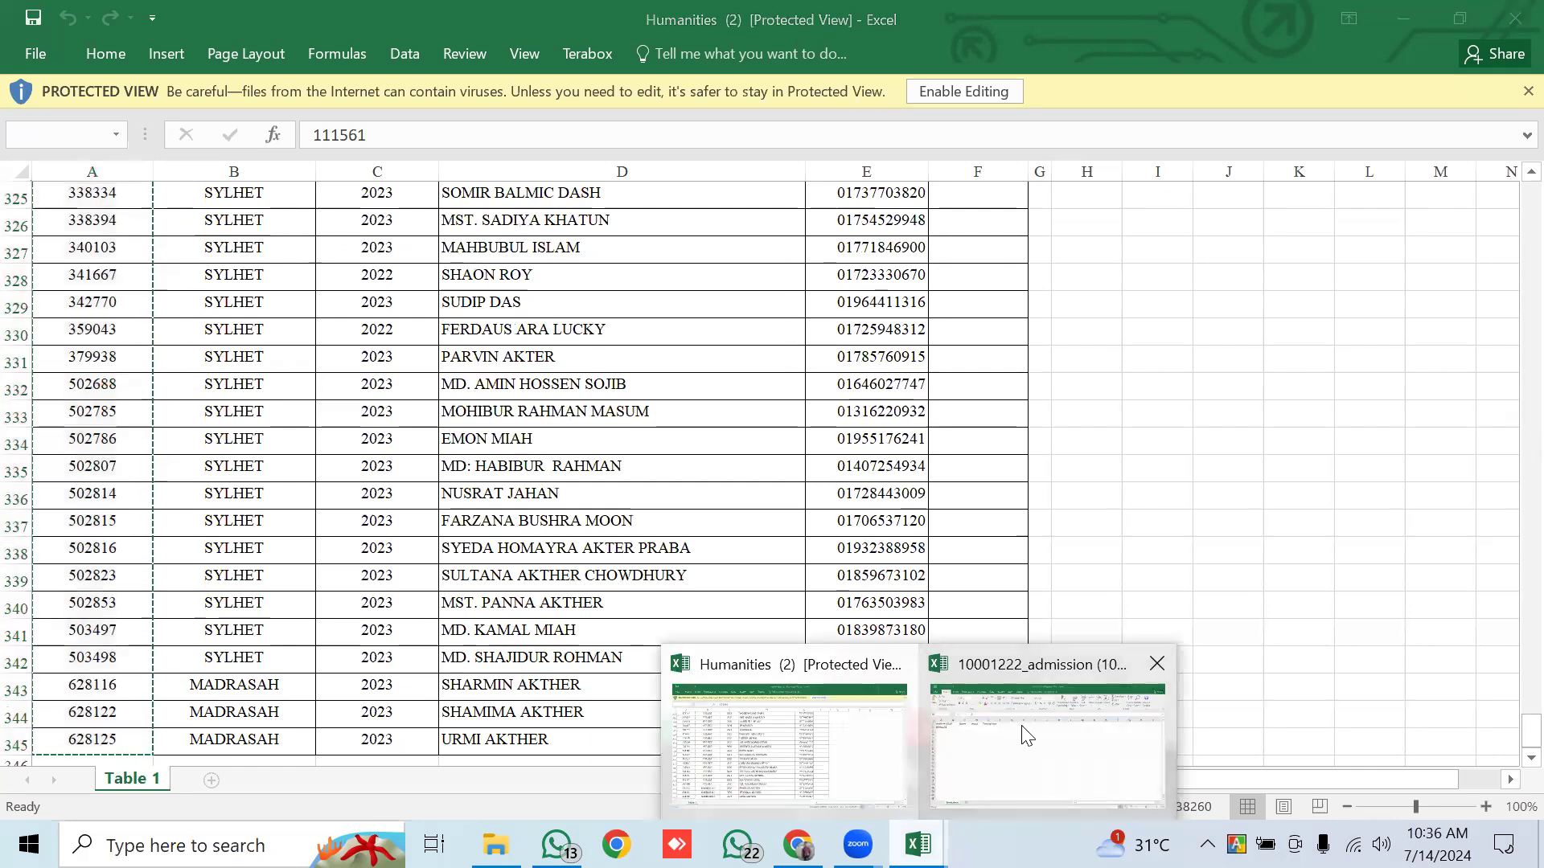
click(1025, 736)
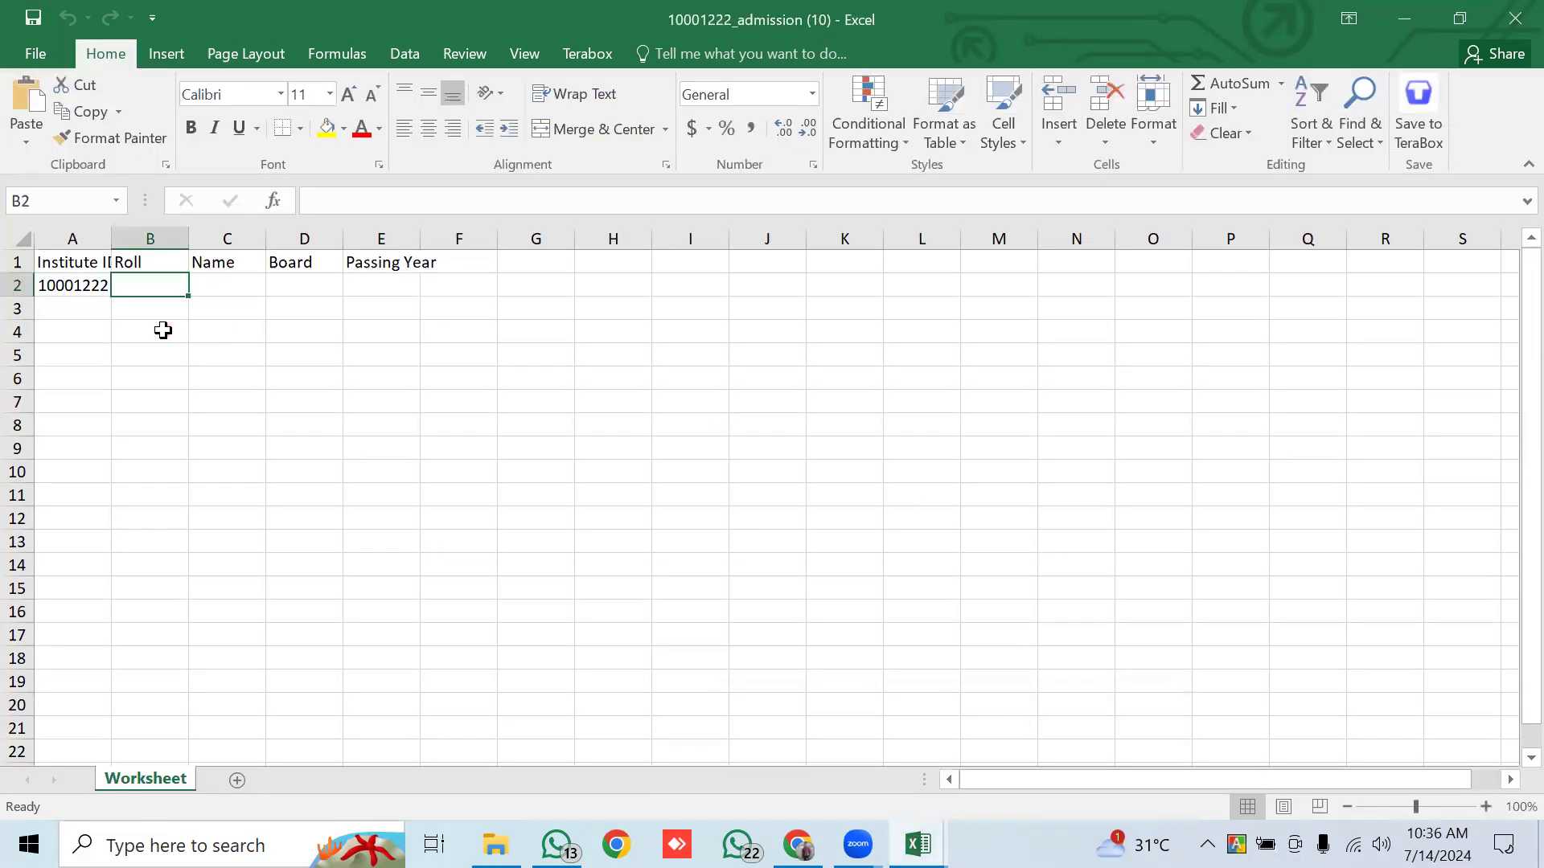
right_click(159, 290)
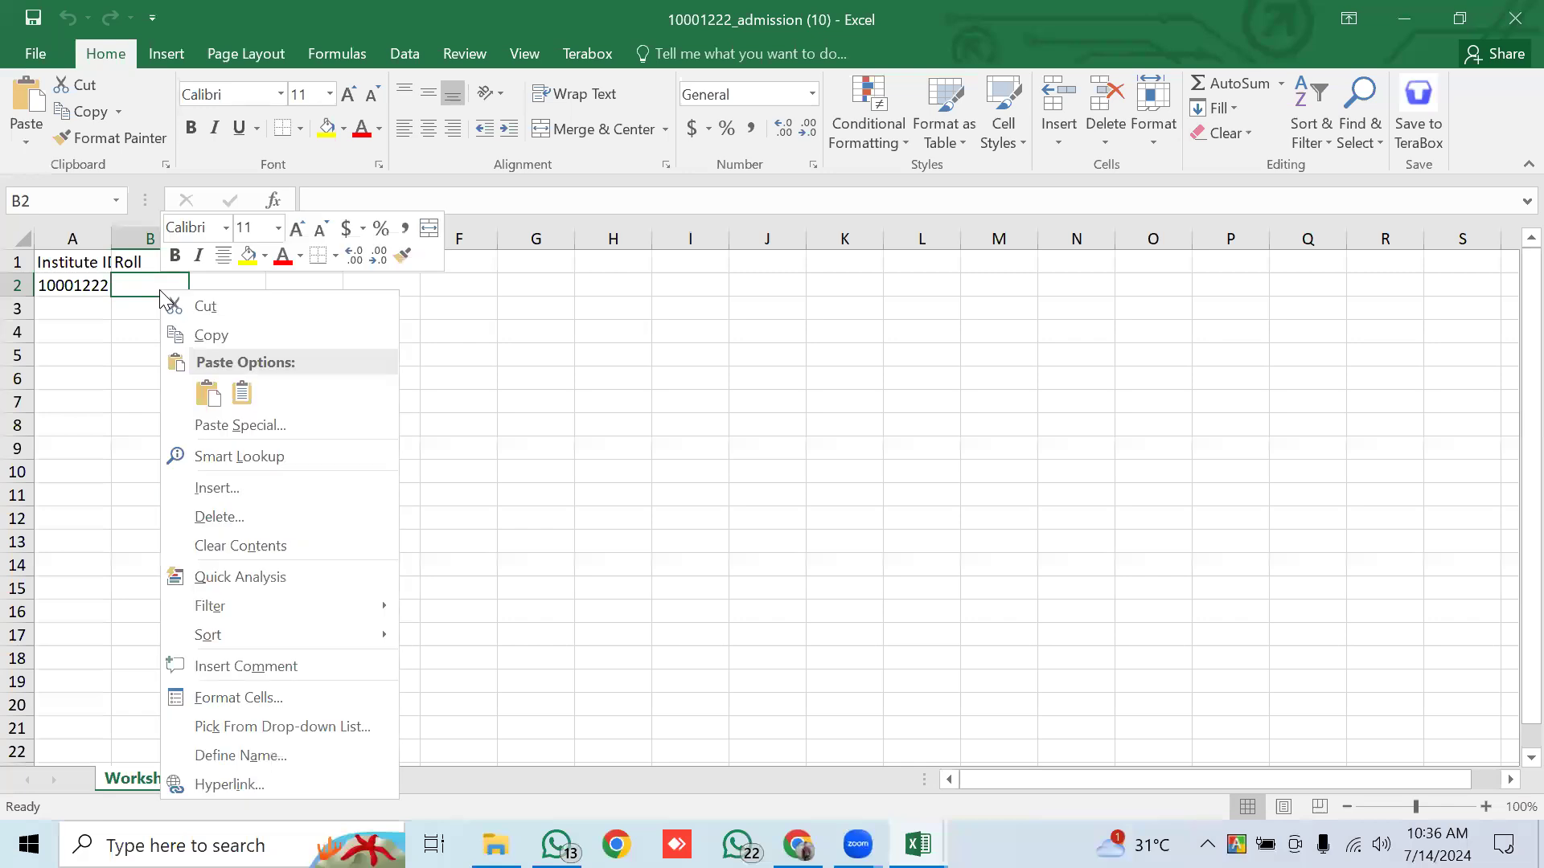
click(242, 396)
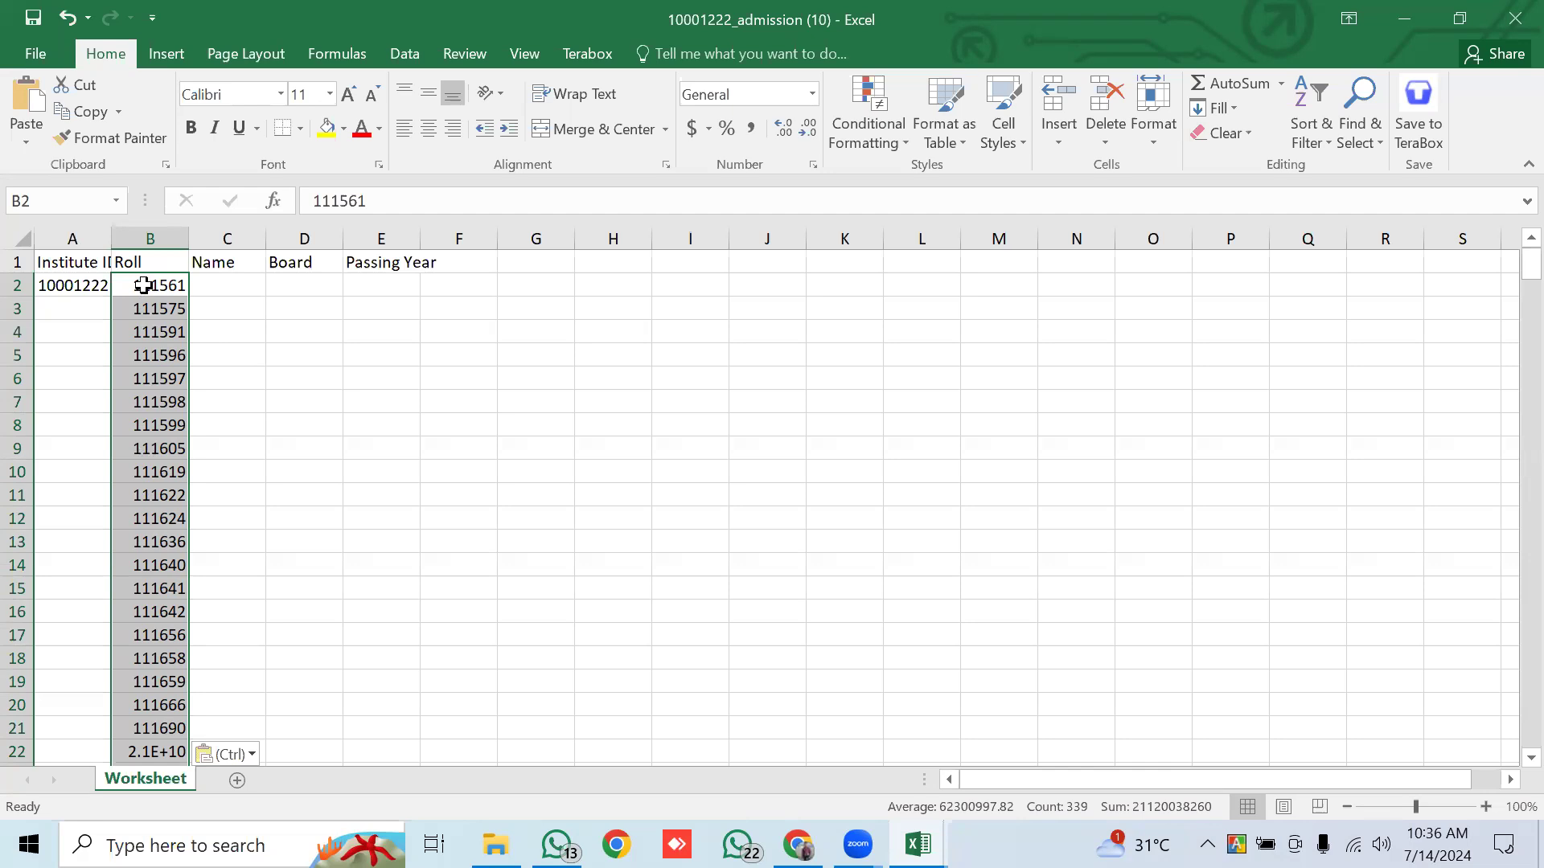
Select C2 in the template, return to the top of the Humanities (2) workbook and enable editing there.
click(223, 287)
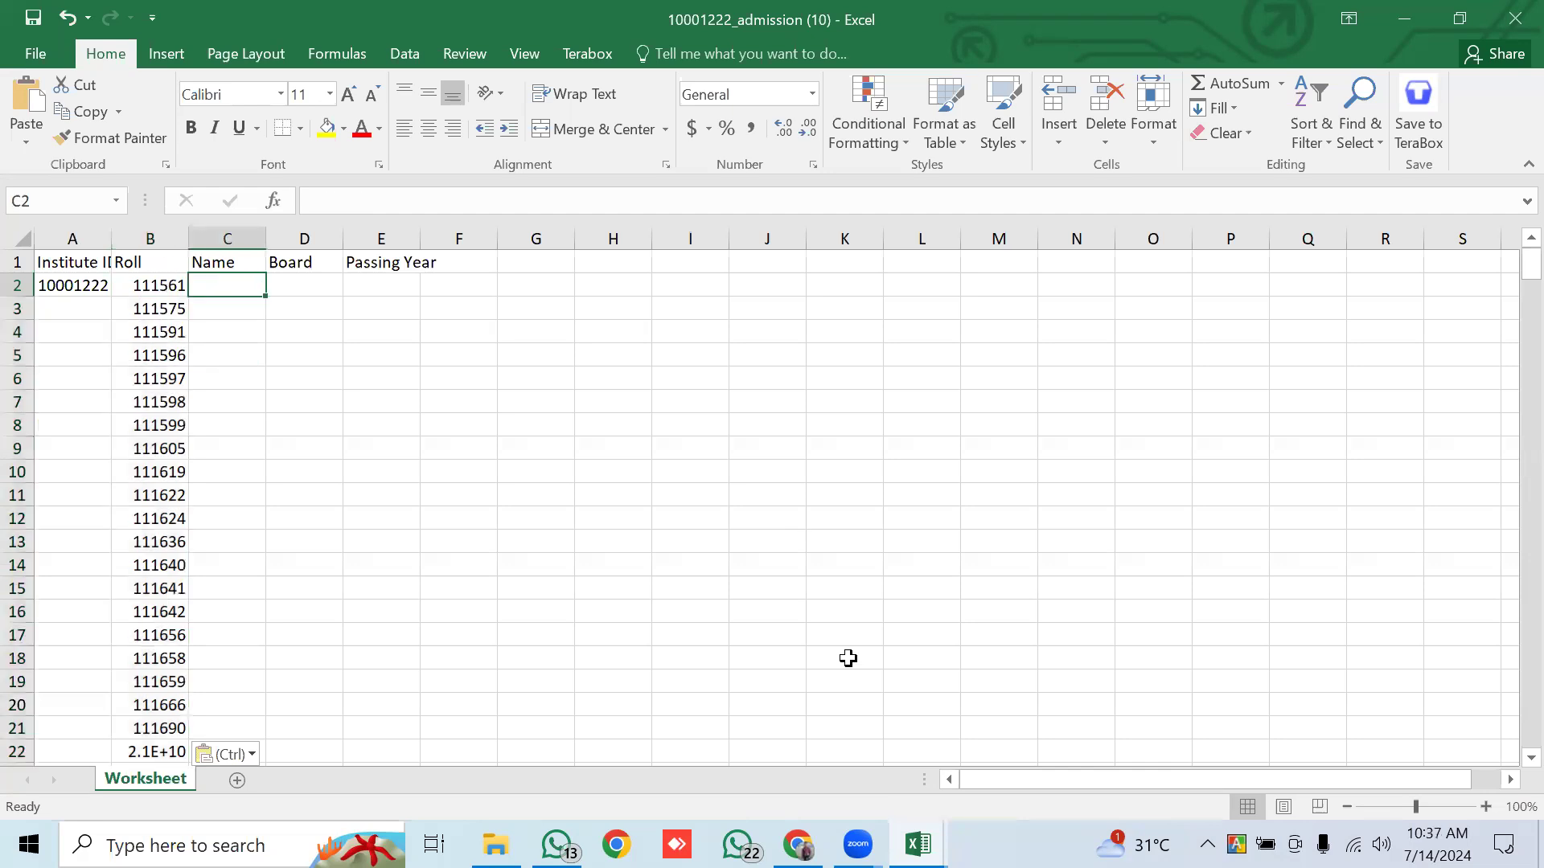
click(918, 844)
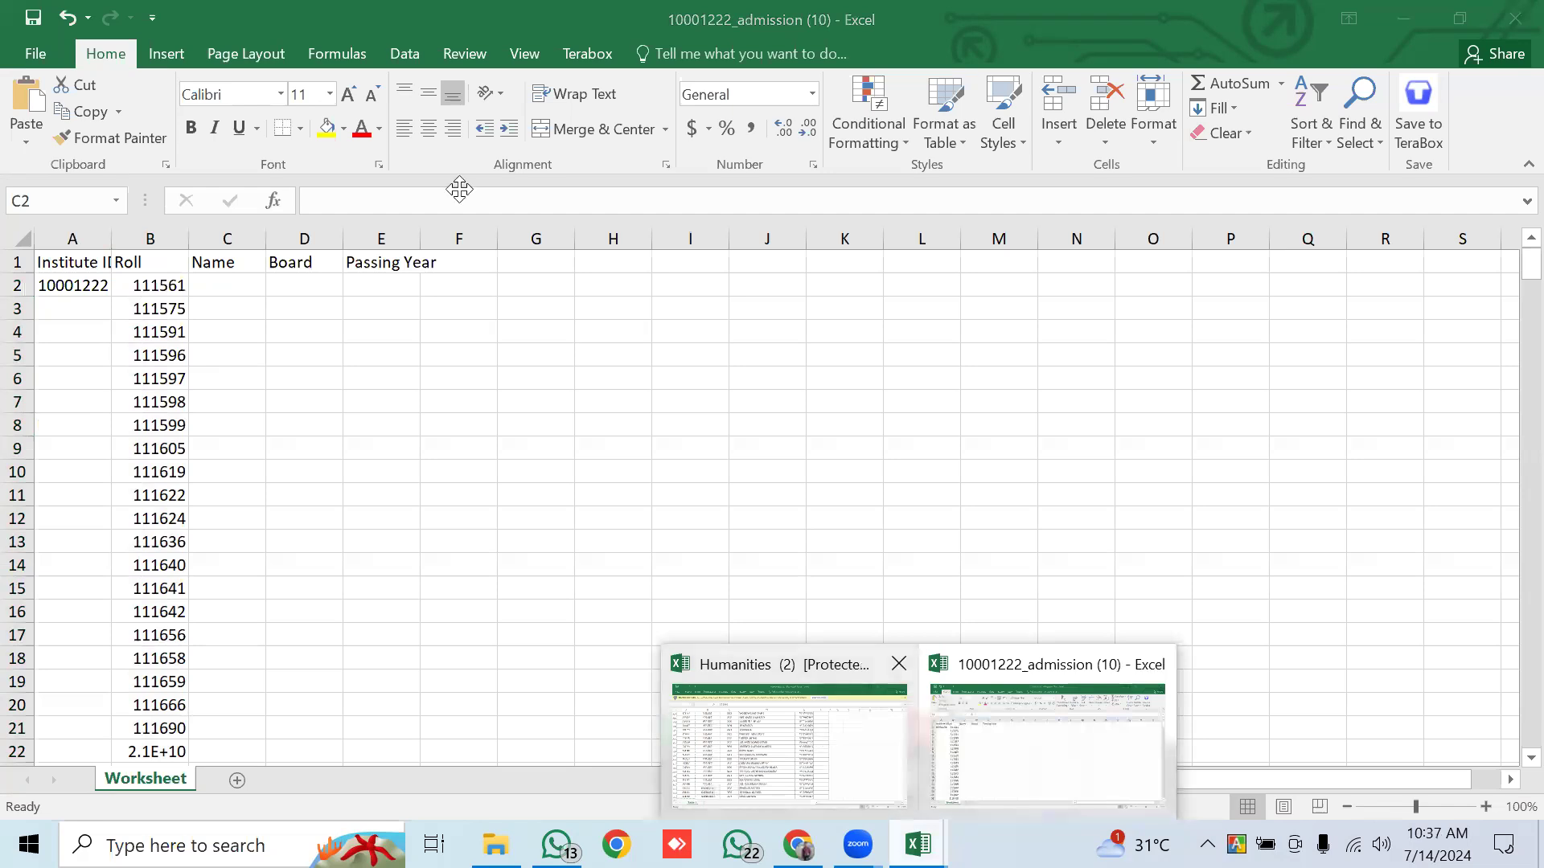
key(alt+Tab)
scroll(560, 346, up, 20)
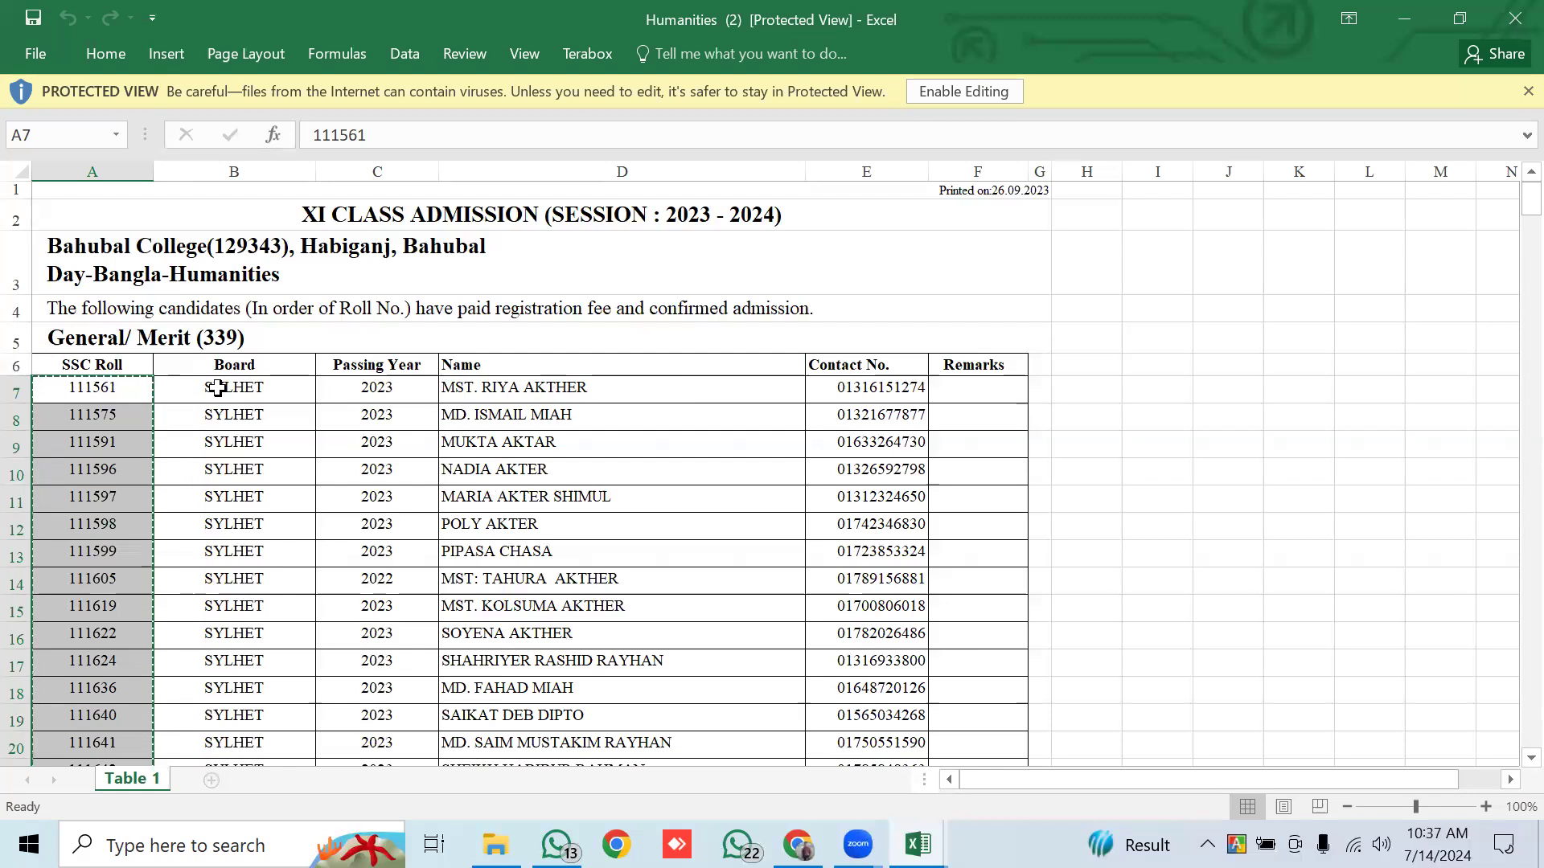
click(988, 92)
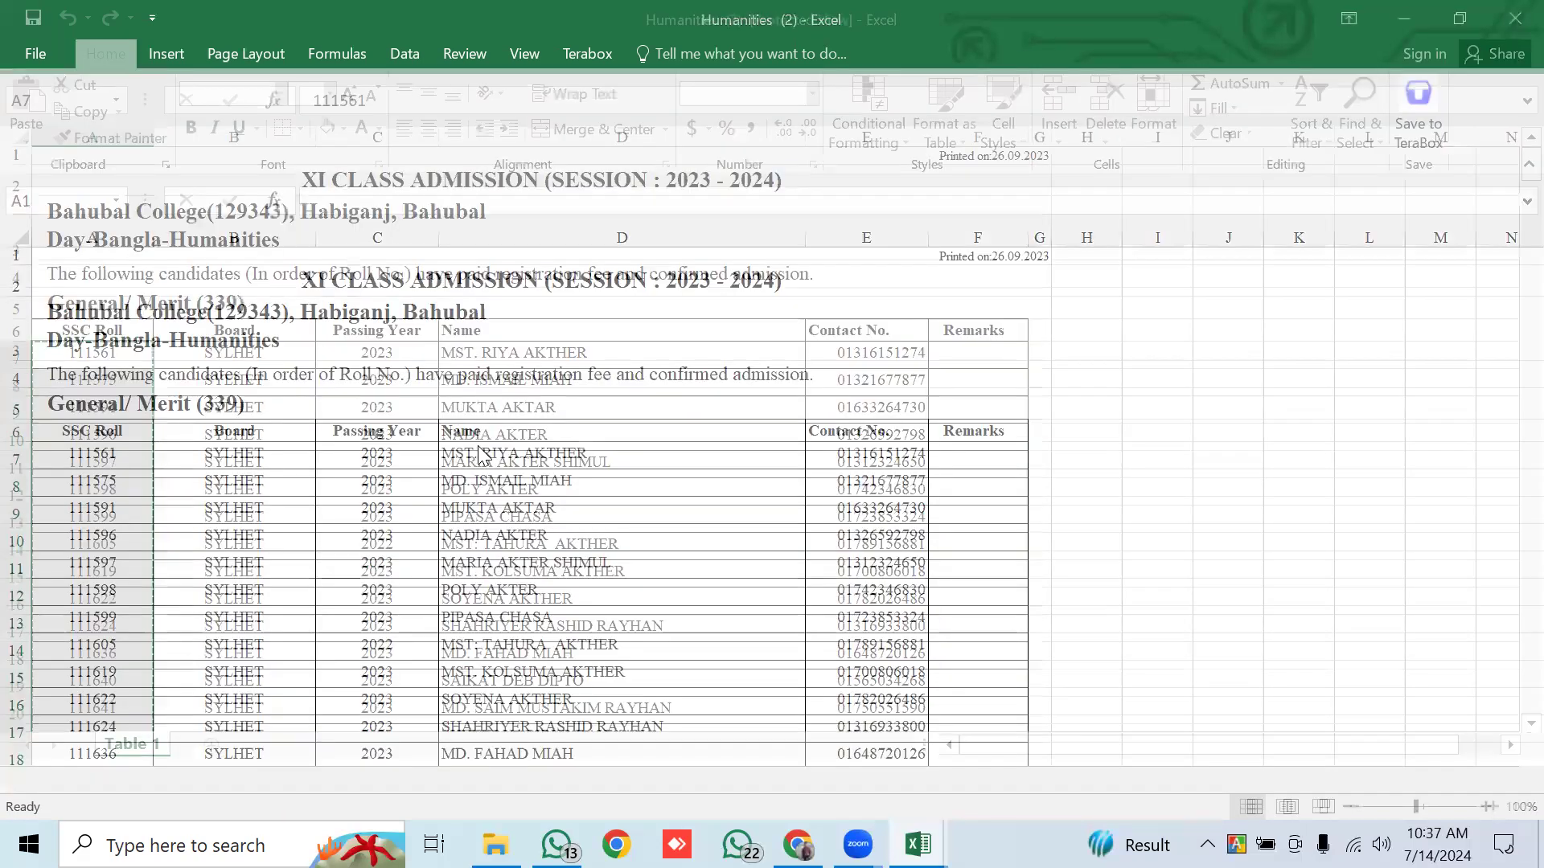
Copy all candidate names from D7 down in Humanities (2) and paste them as values into the template's Name column from C2.
click(477, 452)
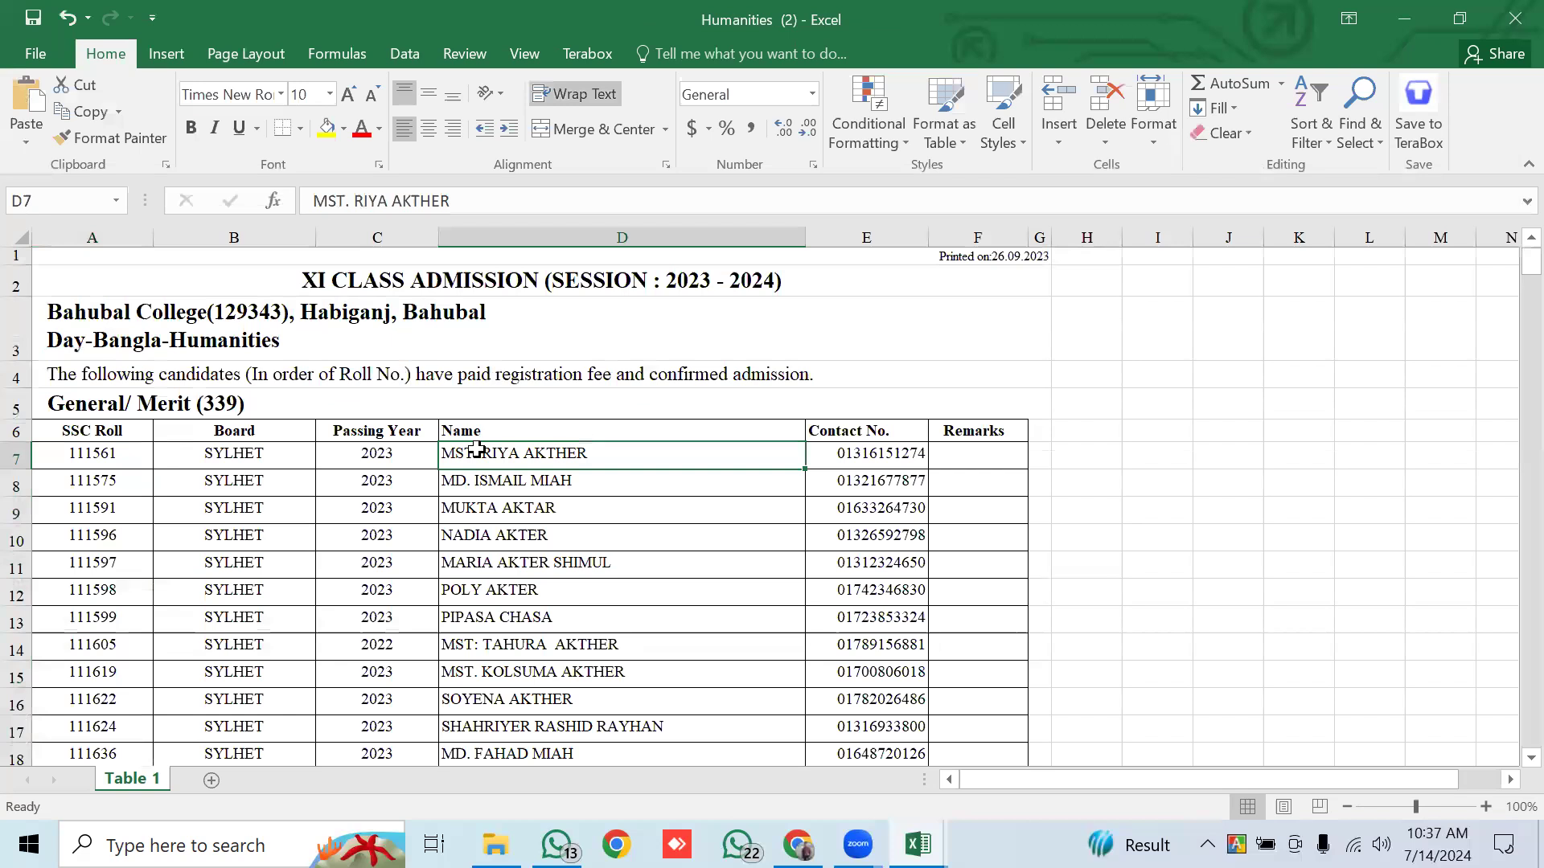
key(ctrl+shift+Down)
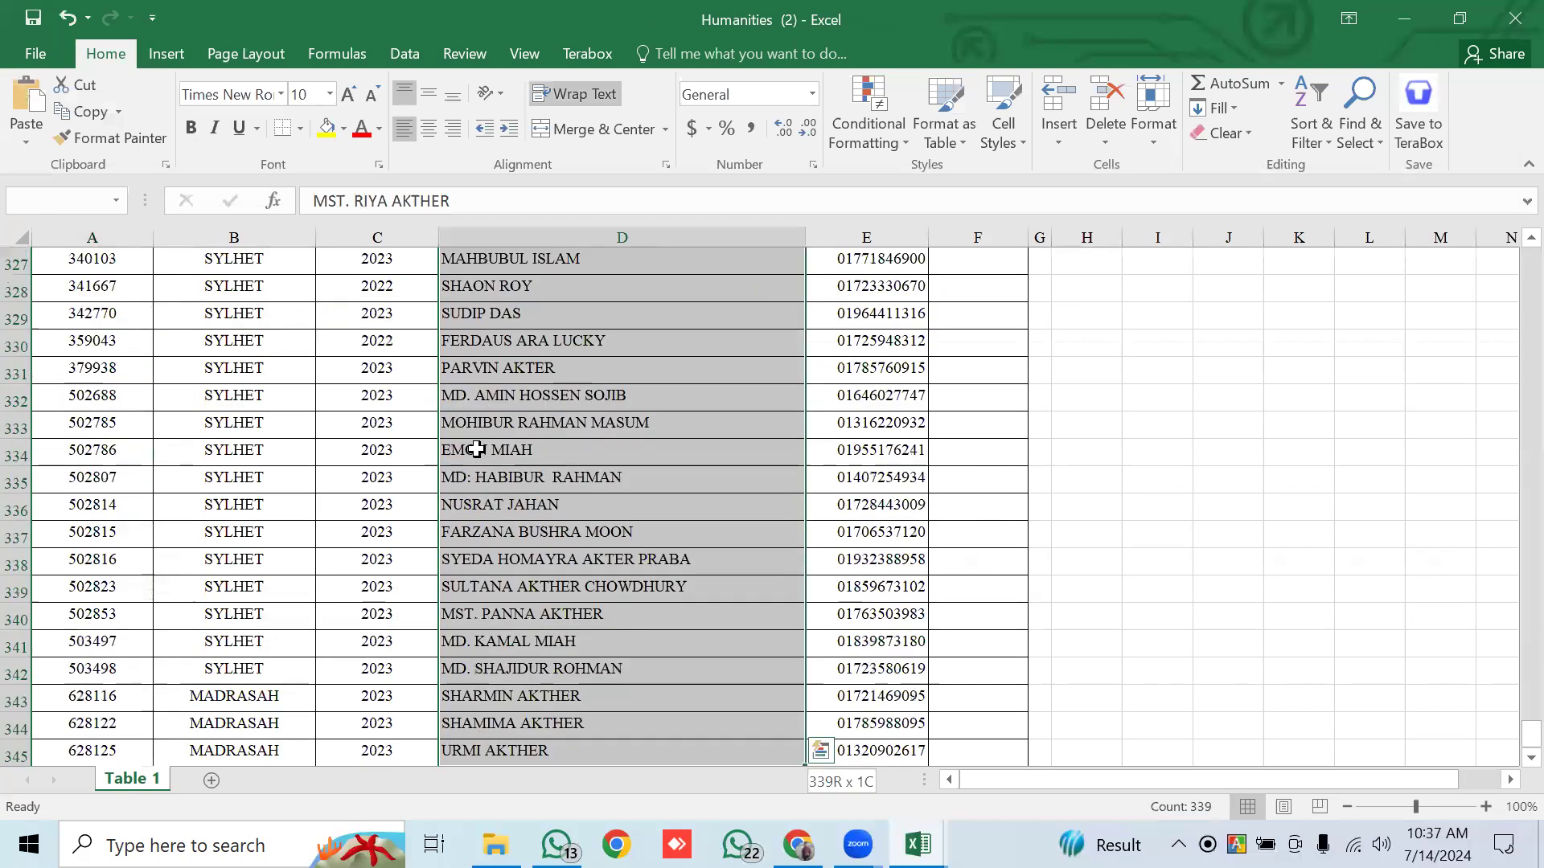
key(ctrl+c)
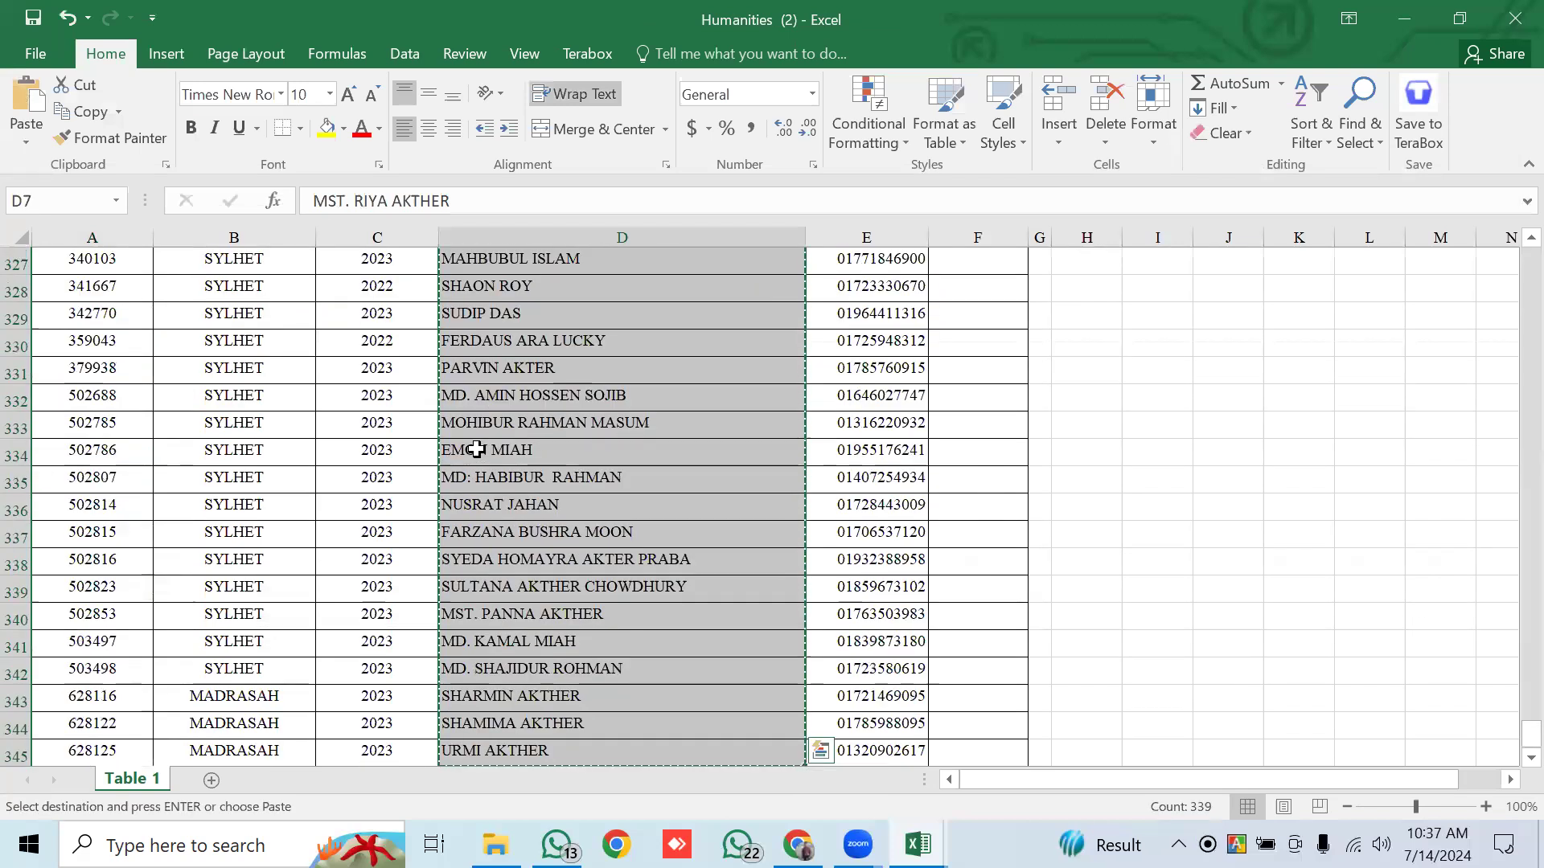
click(918, 844)
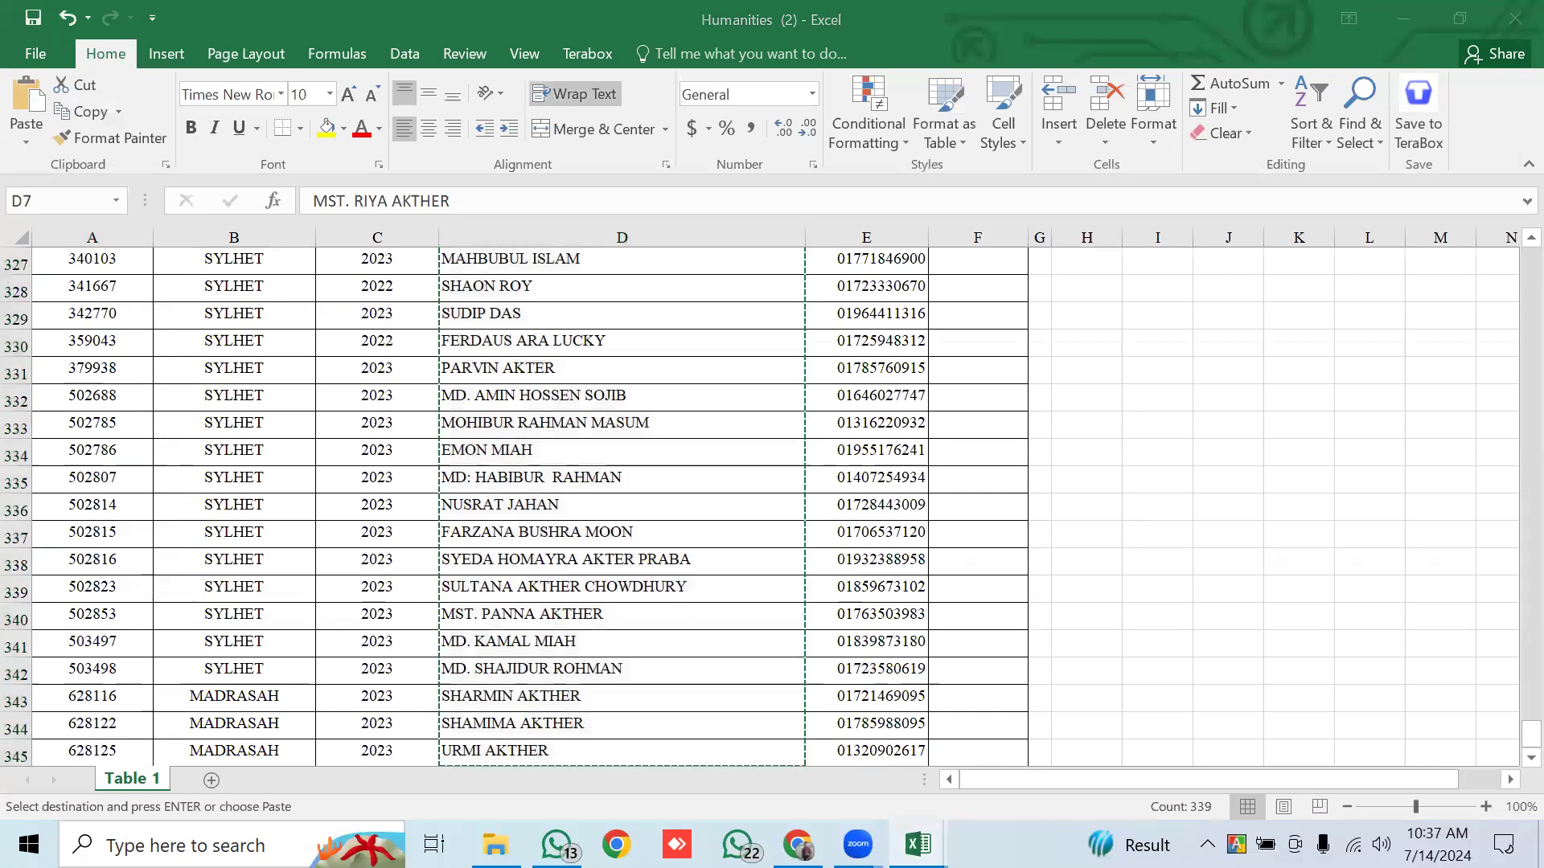
click(774, 747)
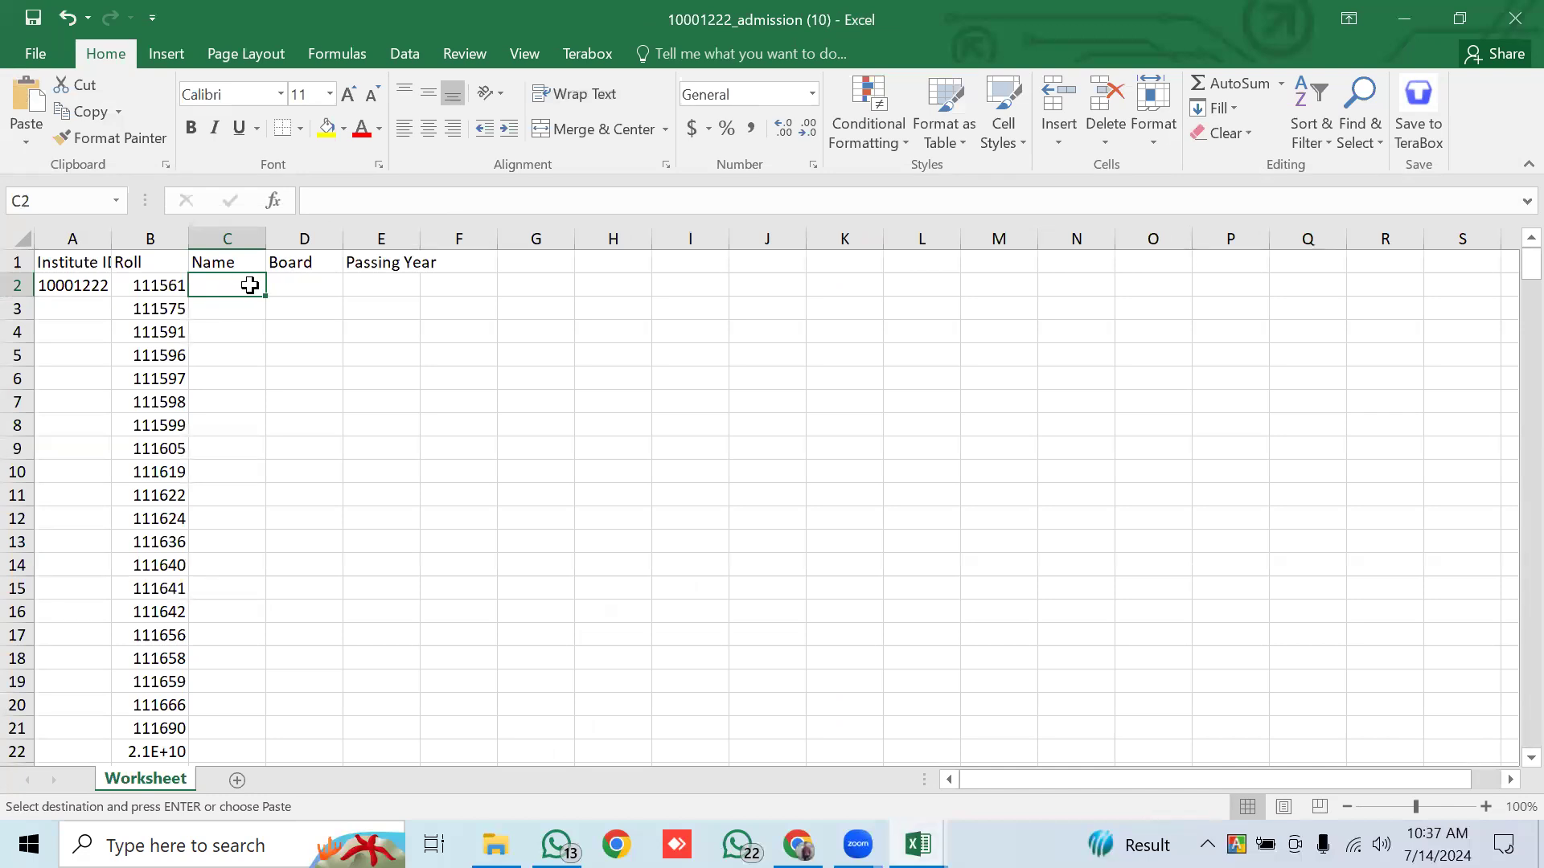
click(311, 287)
click(242, 287)
right_click(242, 287)
click(326, 394)
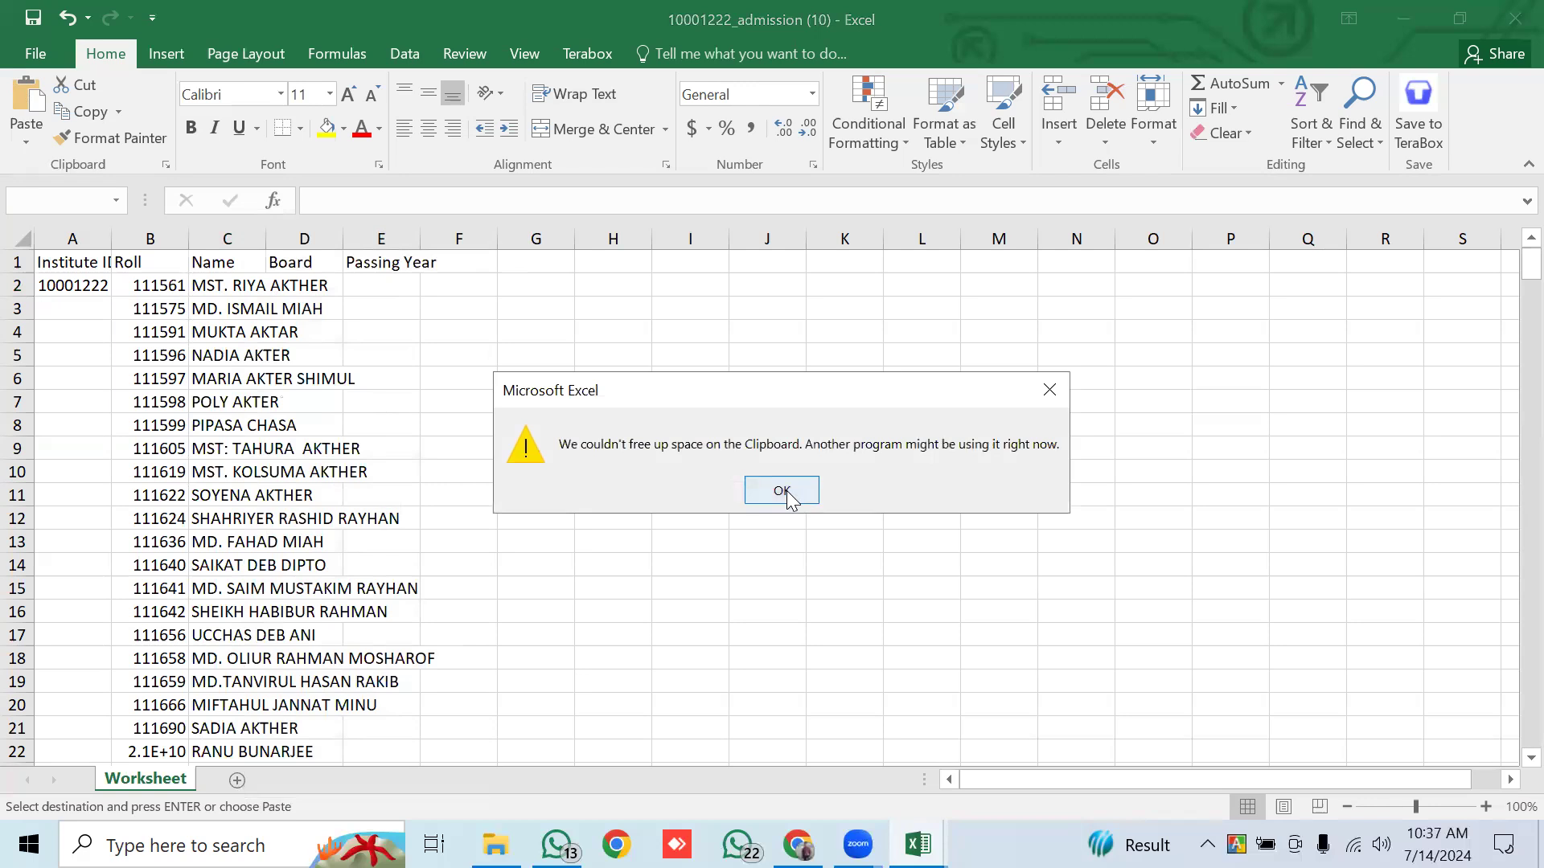
click(782, 491)
Select D2 in the template, check the Board and passing year columns in Humanities (2), and return to the template.
click(293, 286)
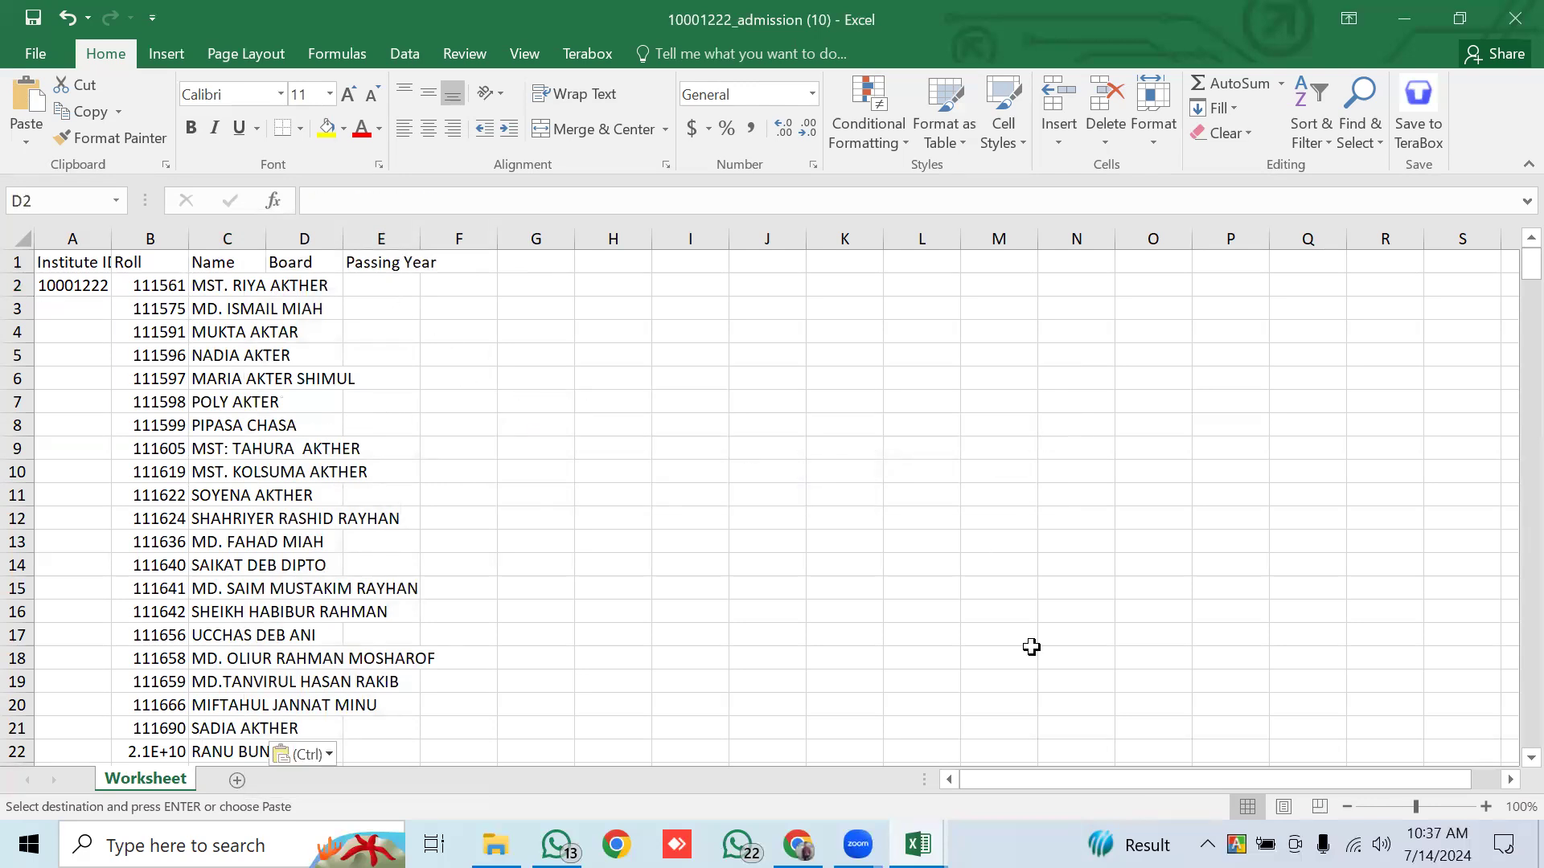
mouse_move(918, 844)
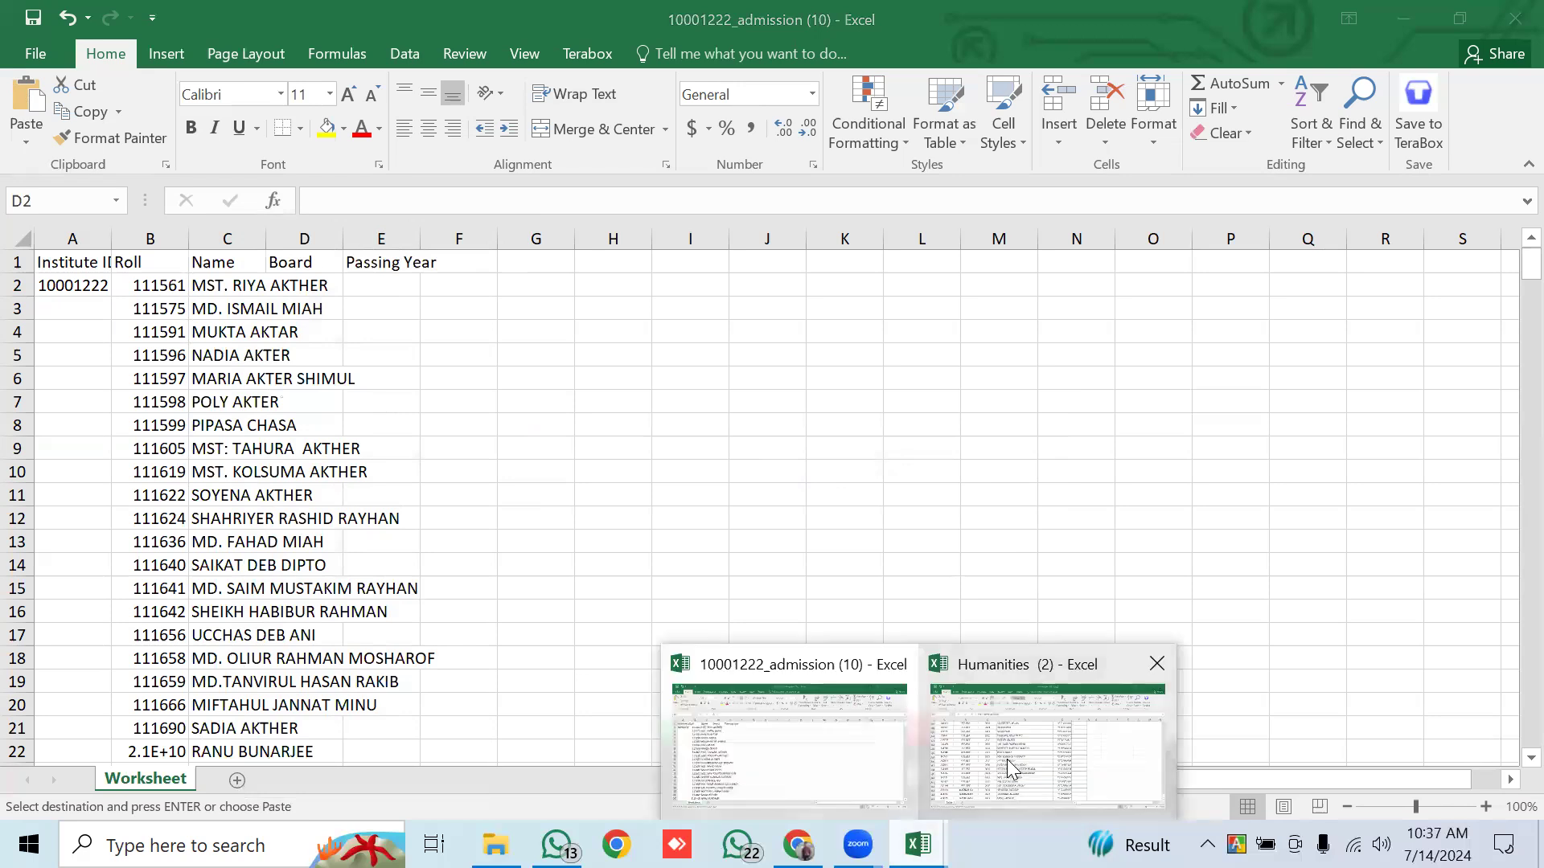
click(1006, 759)
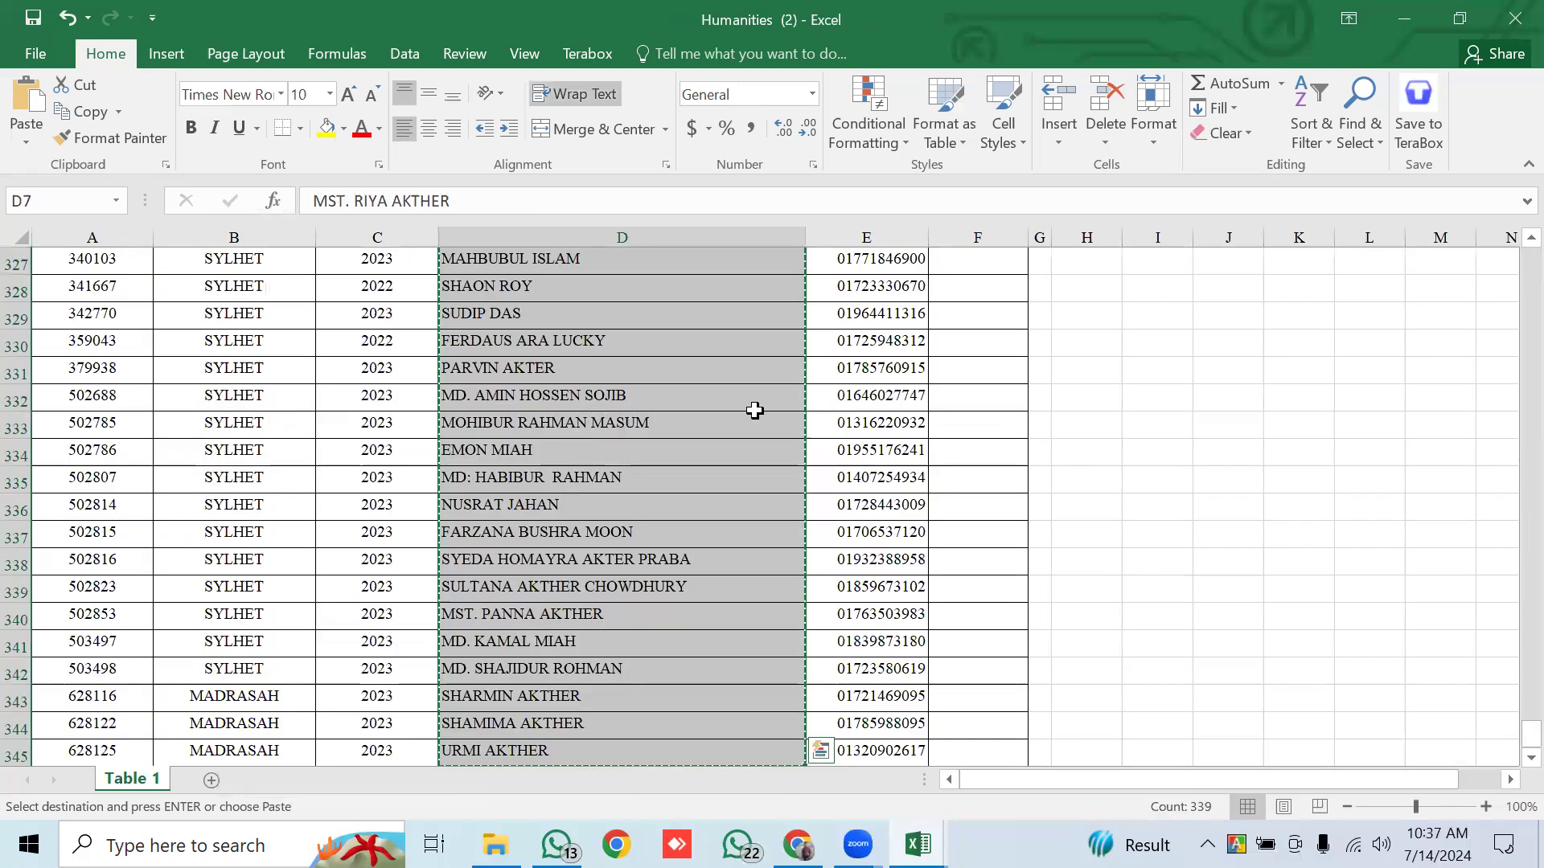
scroll(490, 370, up, 14)
click(249, 368)
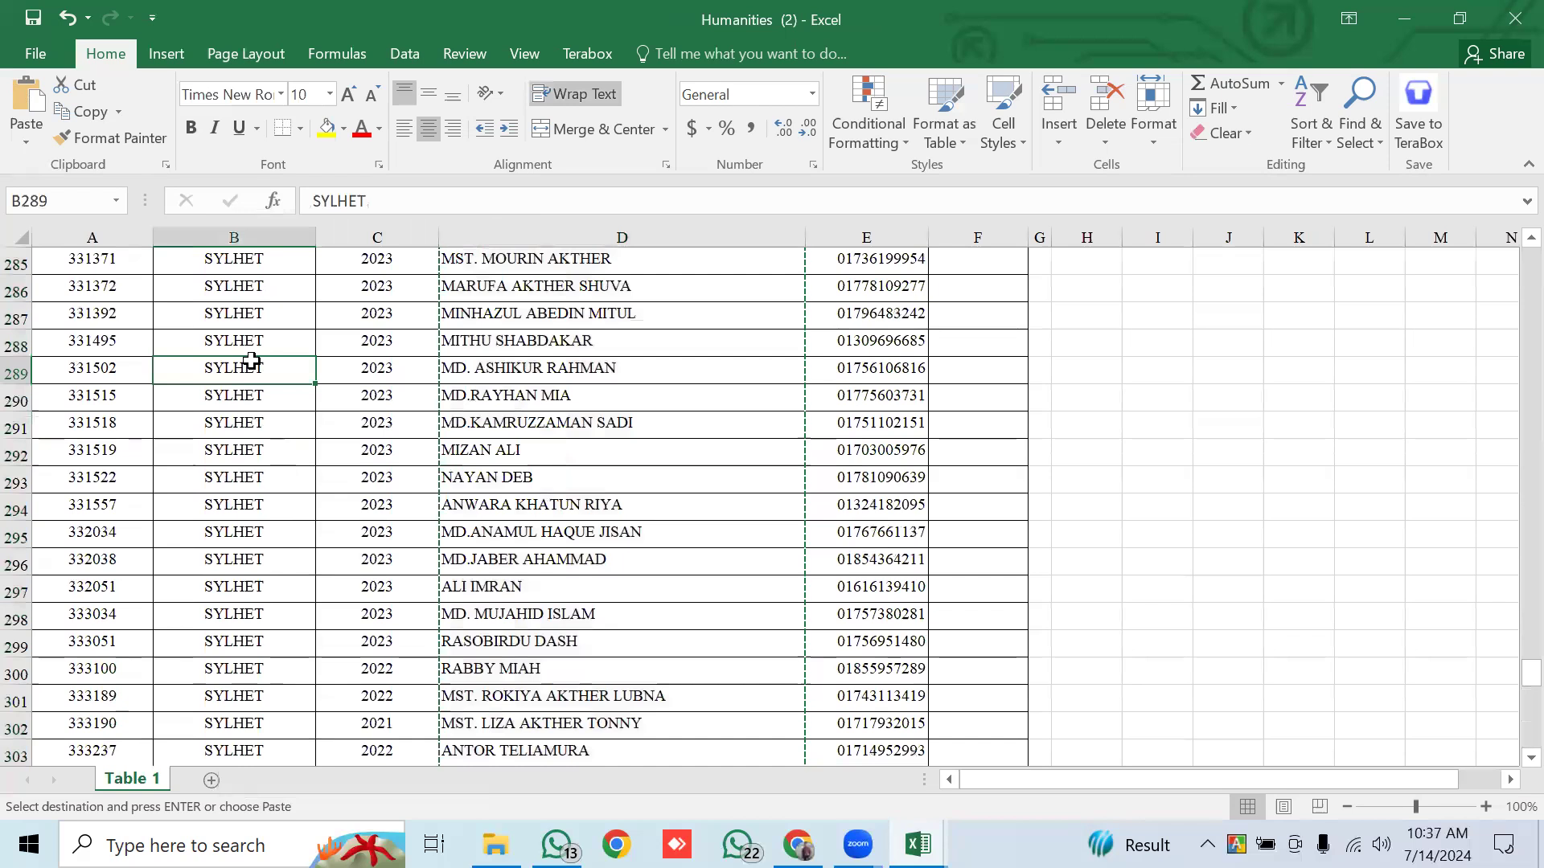
click(358, 370)
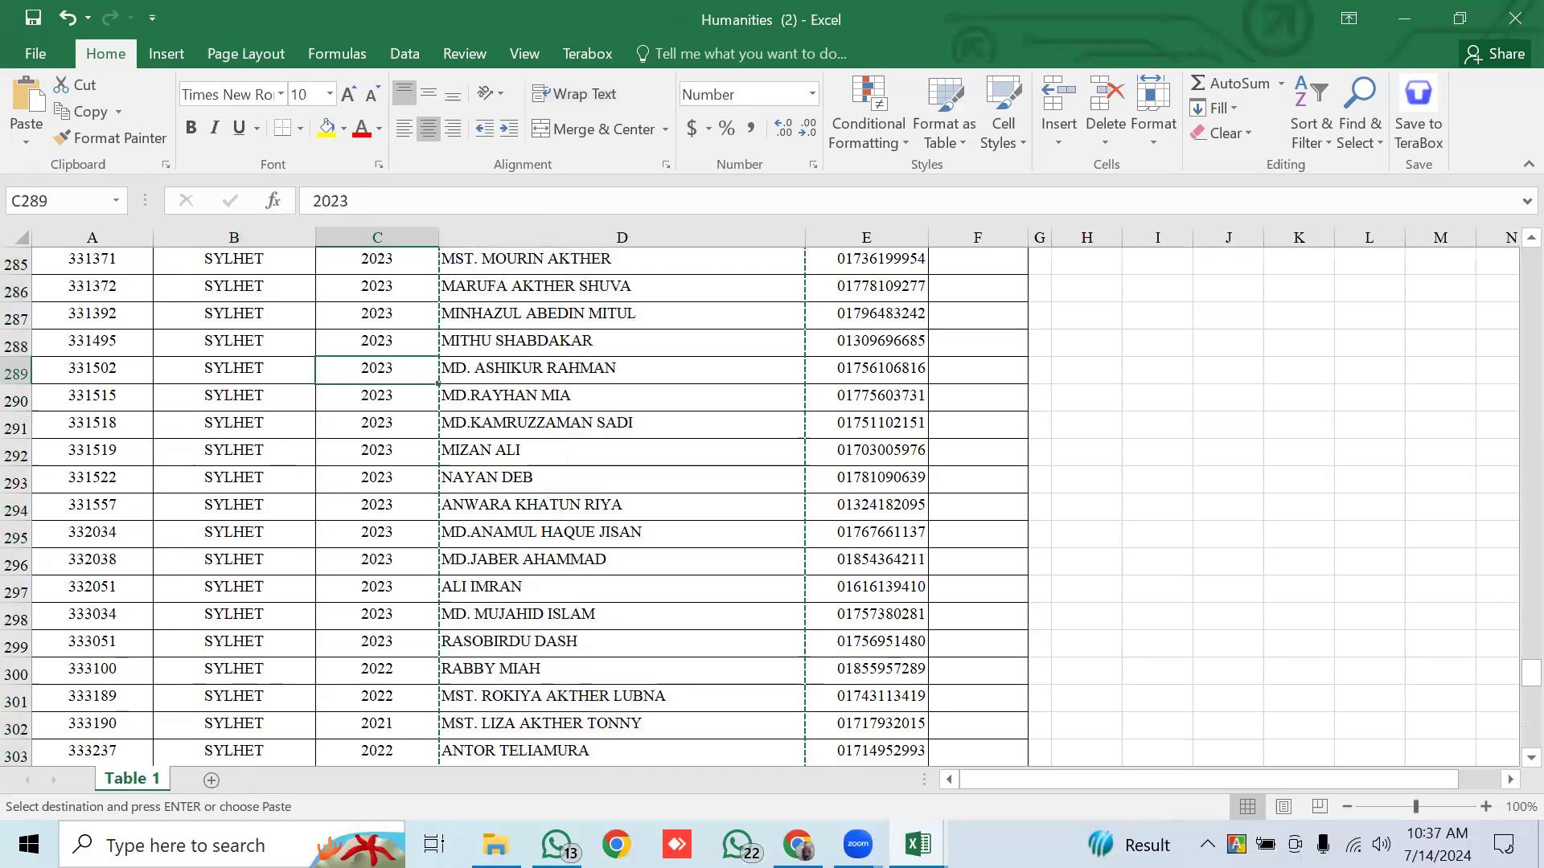
click(798, 844)
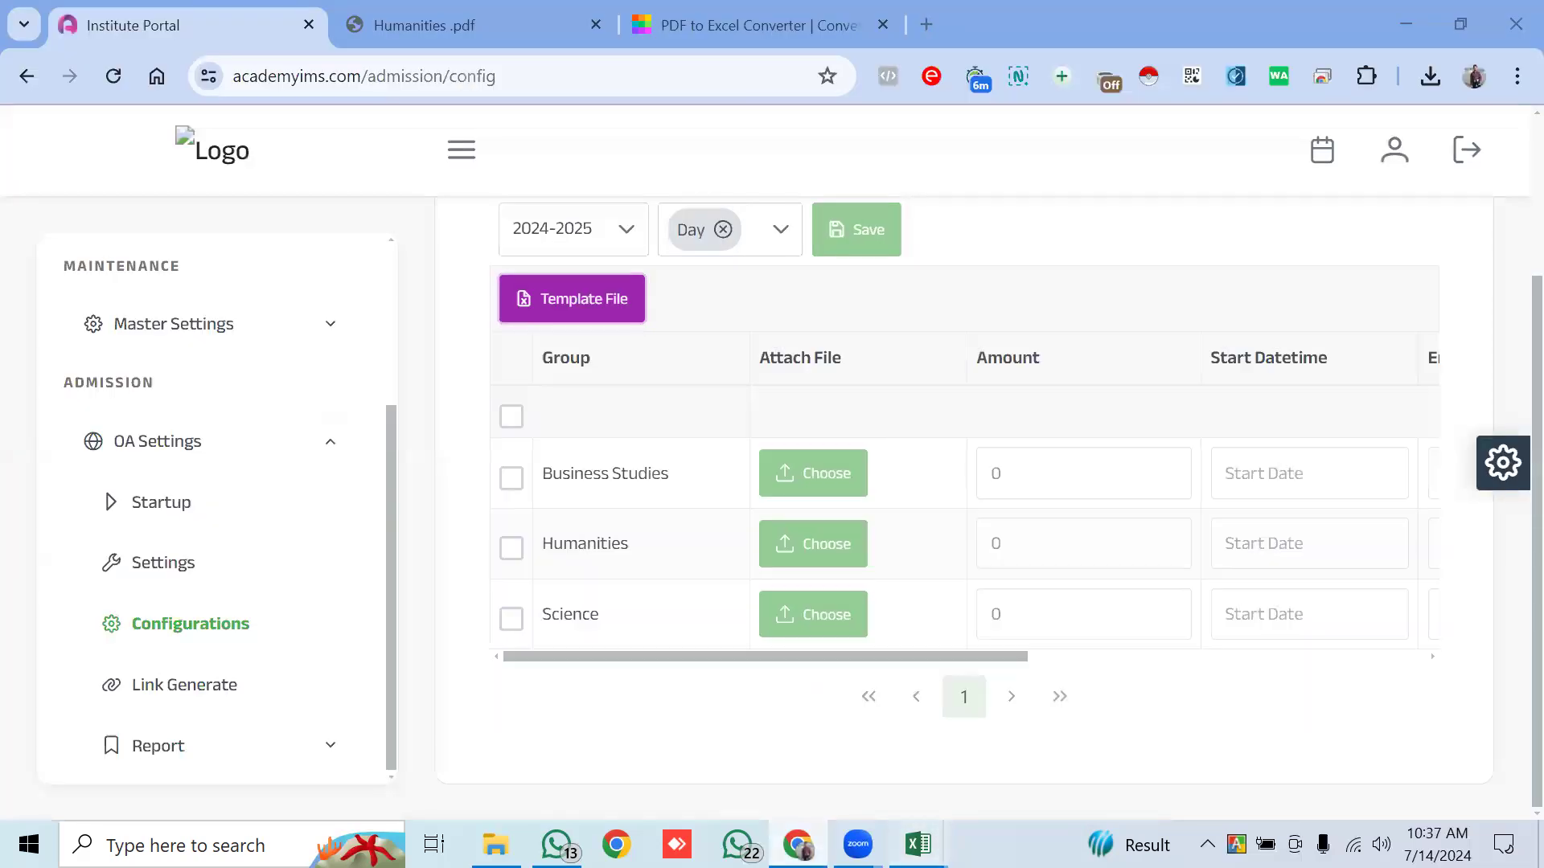
mouse_move(917, 844)
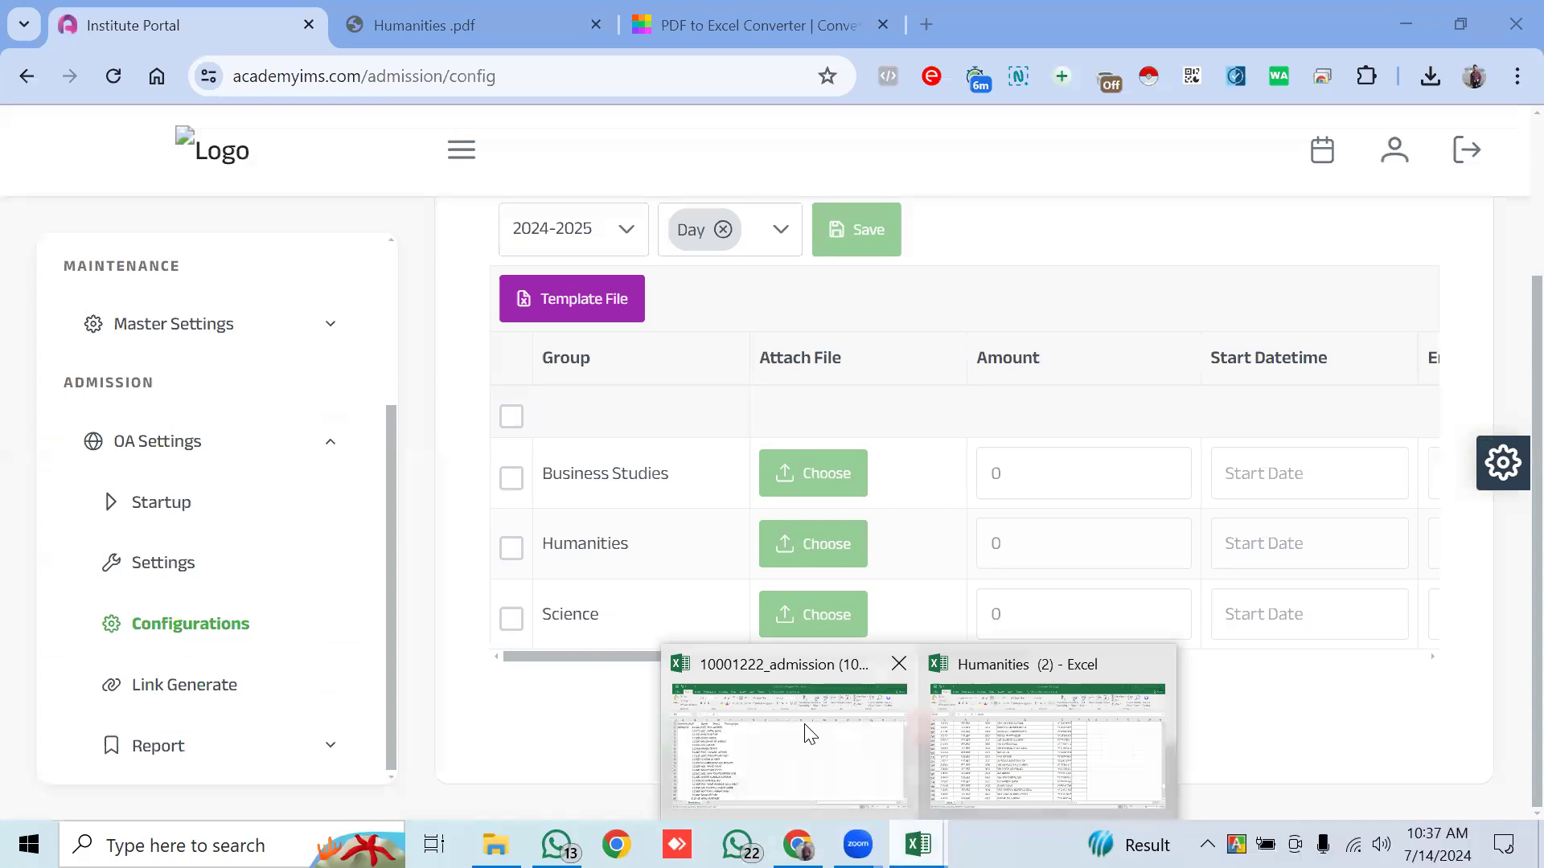
click(809, 733)
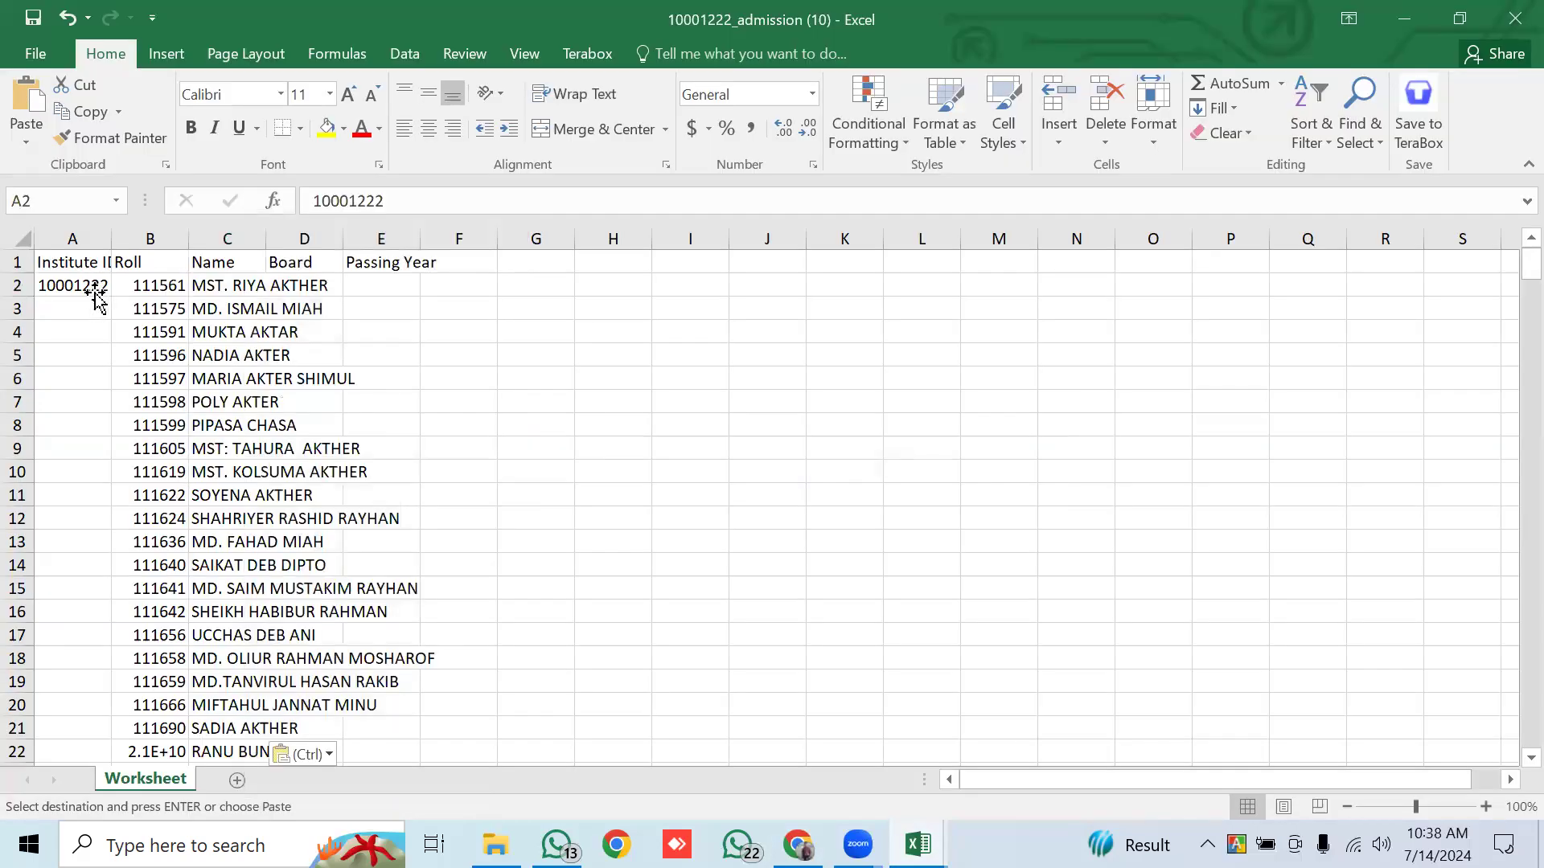
Fill the Institute ID from A2 down column A for every candidate row and check the filled column.
click(79, 262)
click(90, 289)
drag(110, 298, 85, 751)
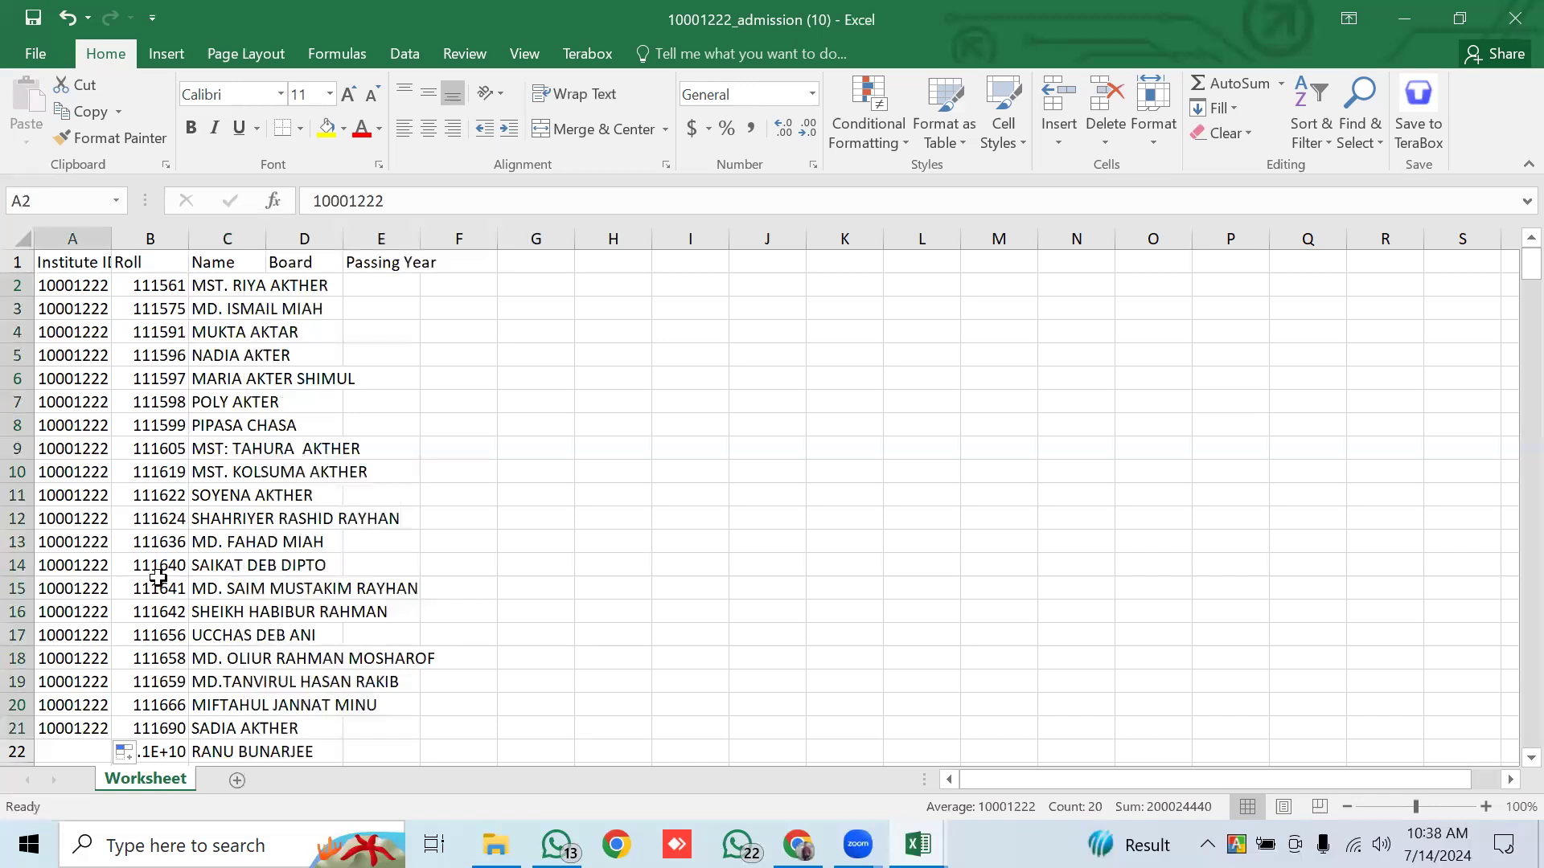
scroll(149, 575, down, 4)
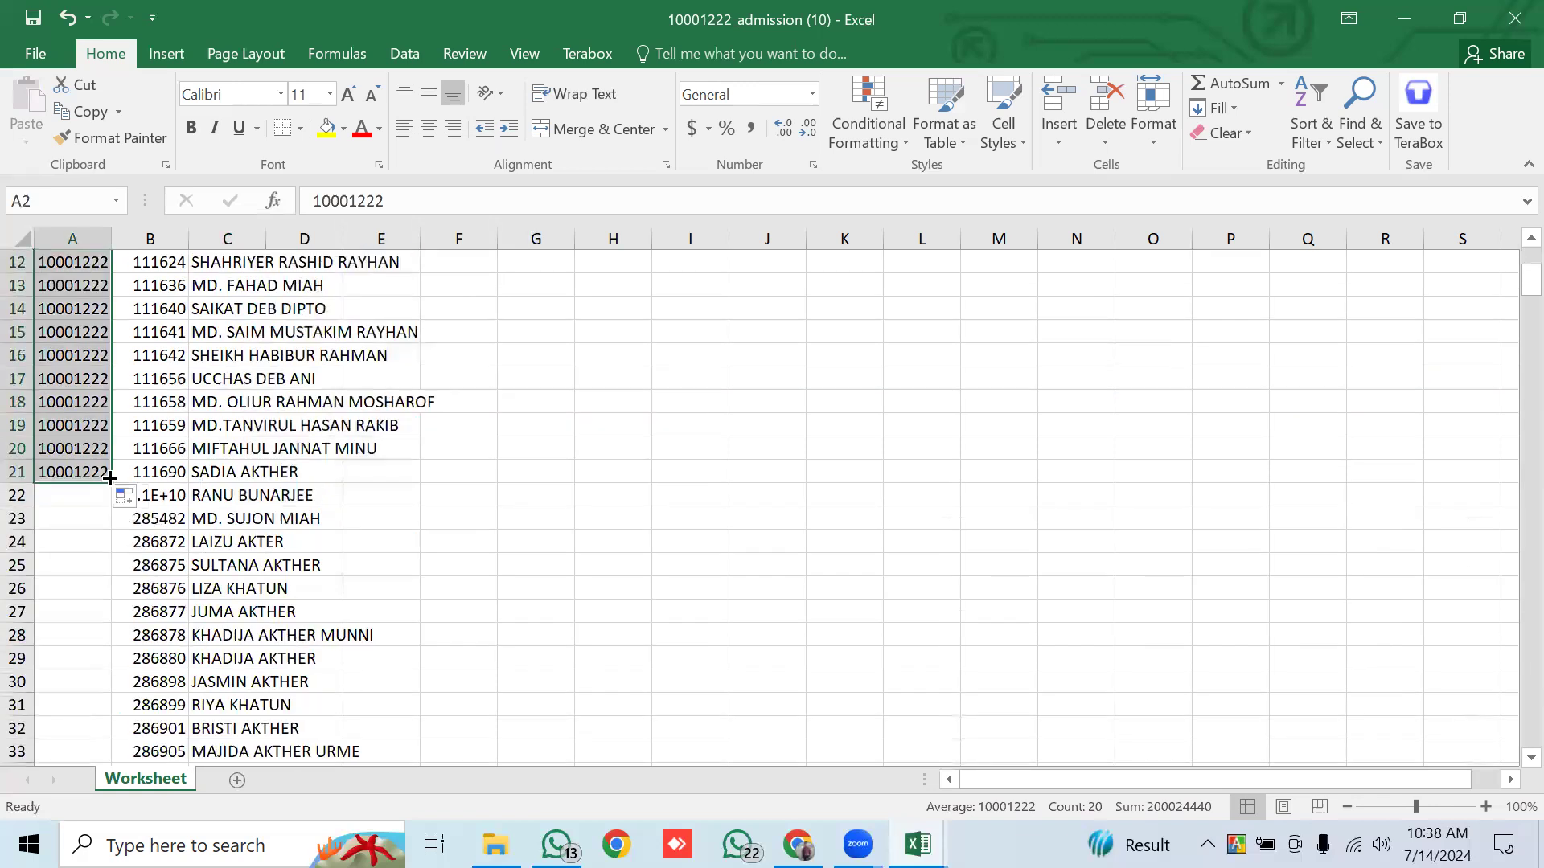
double_click(110, 478)
scroll(120, 551, down, 8)
scroll(121, 552, down, 20)
scroll(121, 552, down, 19)
scroll(121, 551, down, 20)
scroll(121, 551, down, 20)
scroll(121, 552, up, 11)
scroll(120, 552, up, 20)
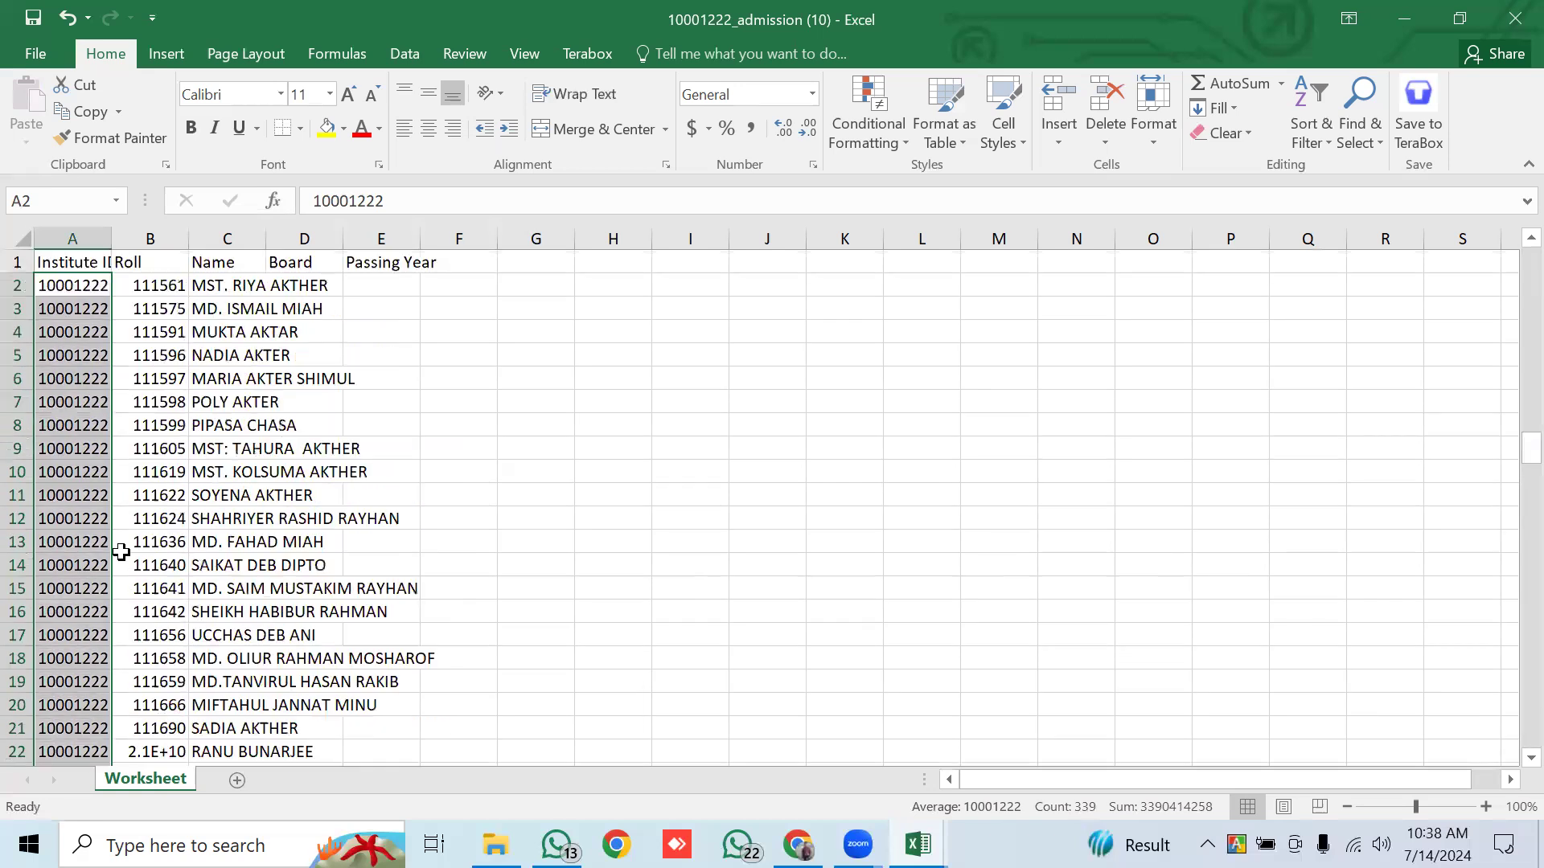
Enter Sylhet as Board in D2 and 2023 as Passing Year in E2, and fill both down all candidate rows.
click(229, 286)
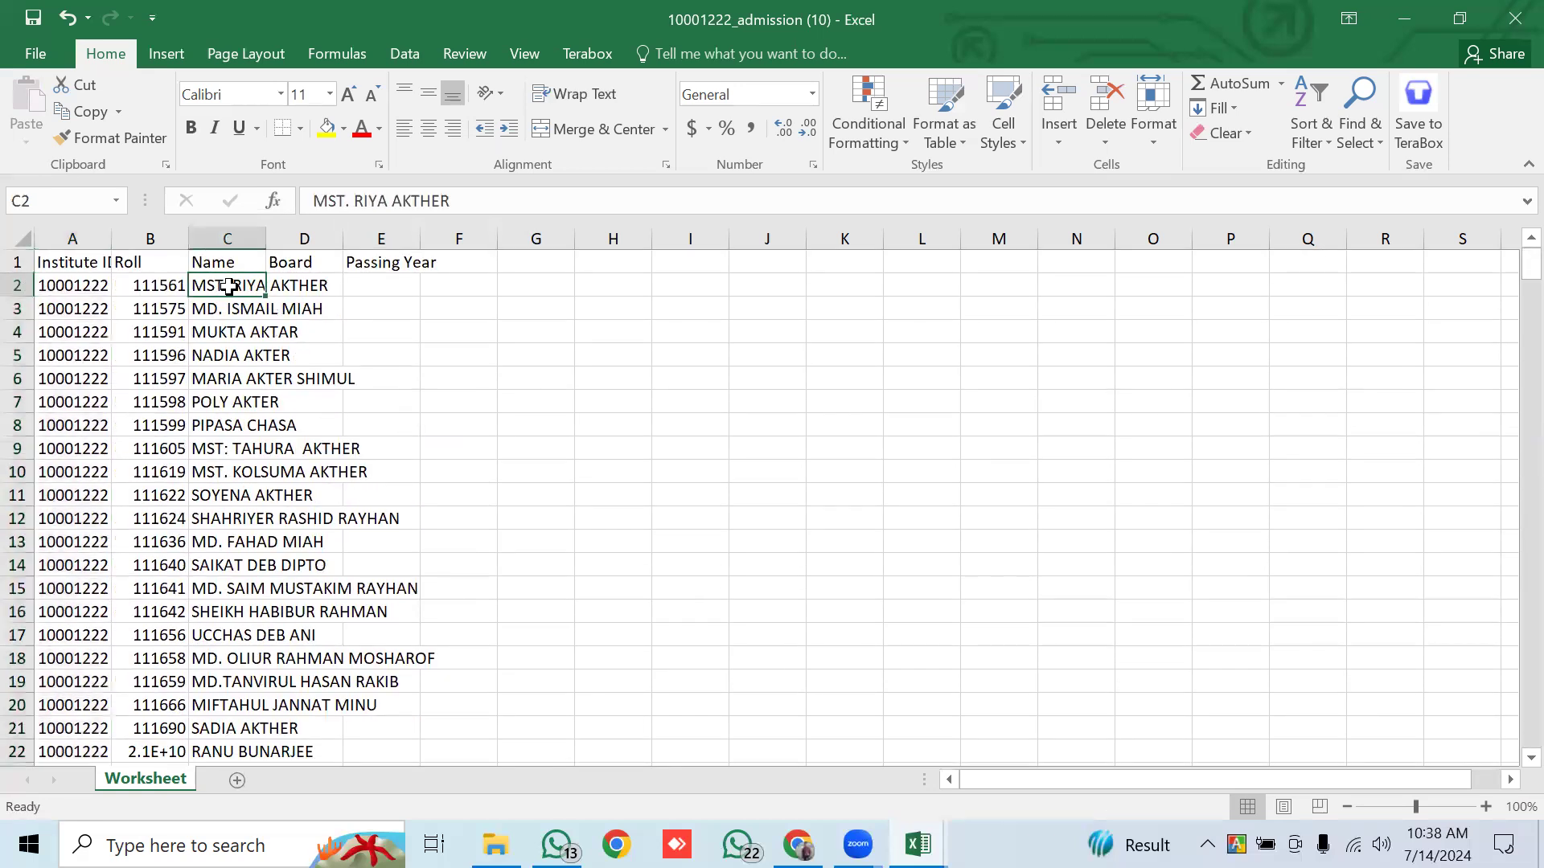
click(320, 287)
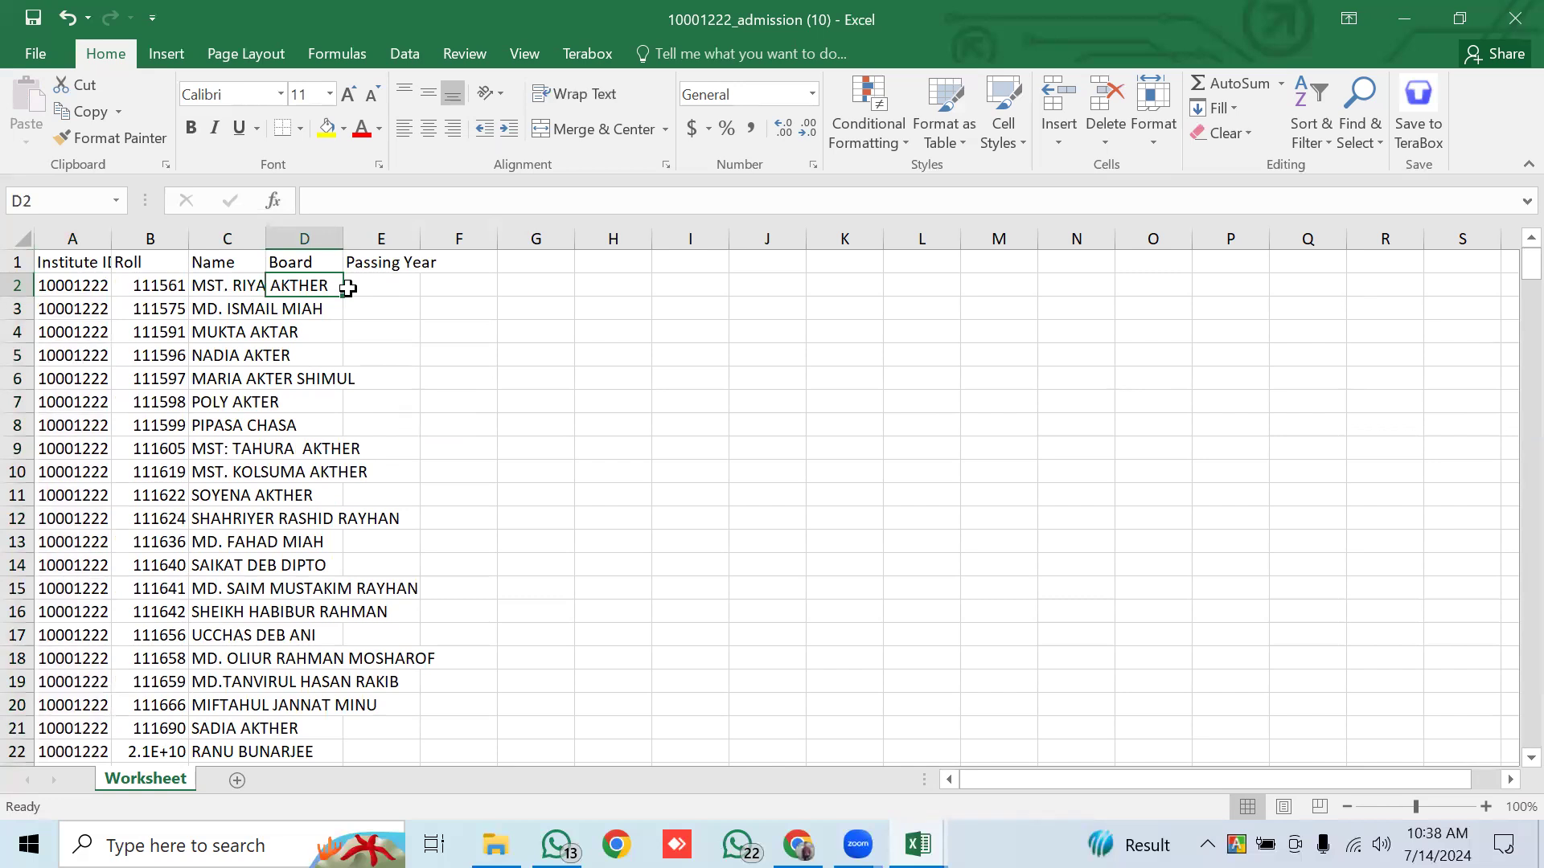
text(Sylhet)
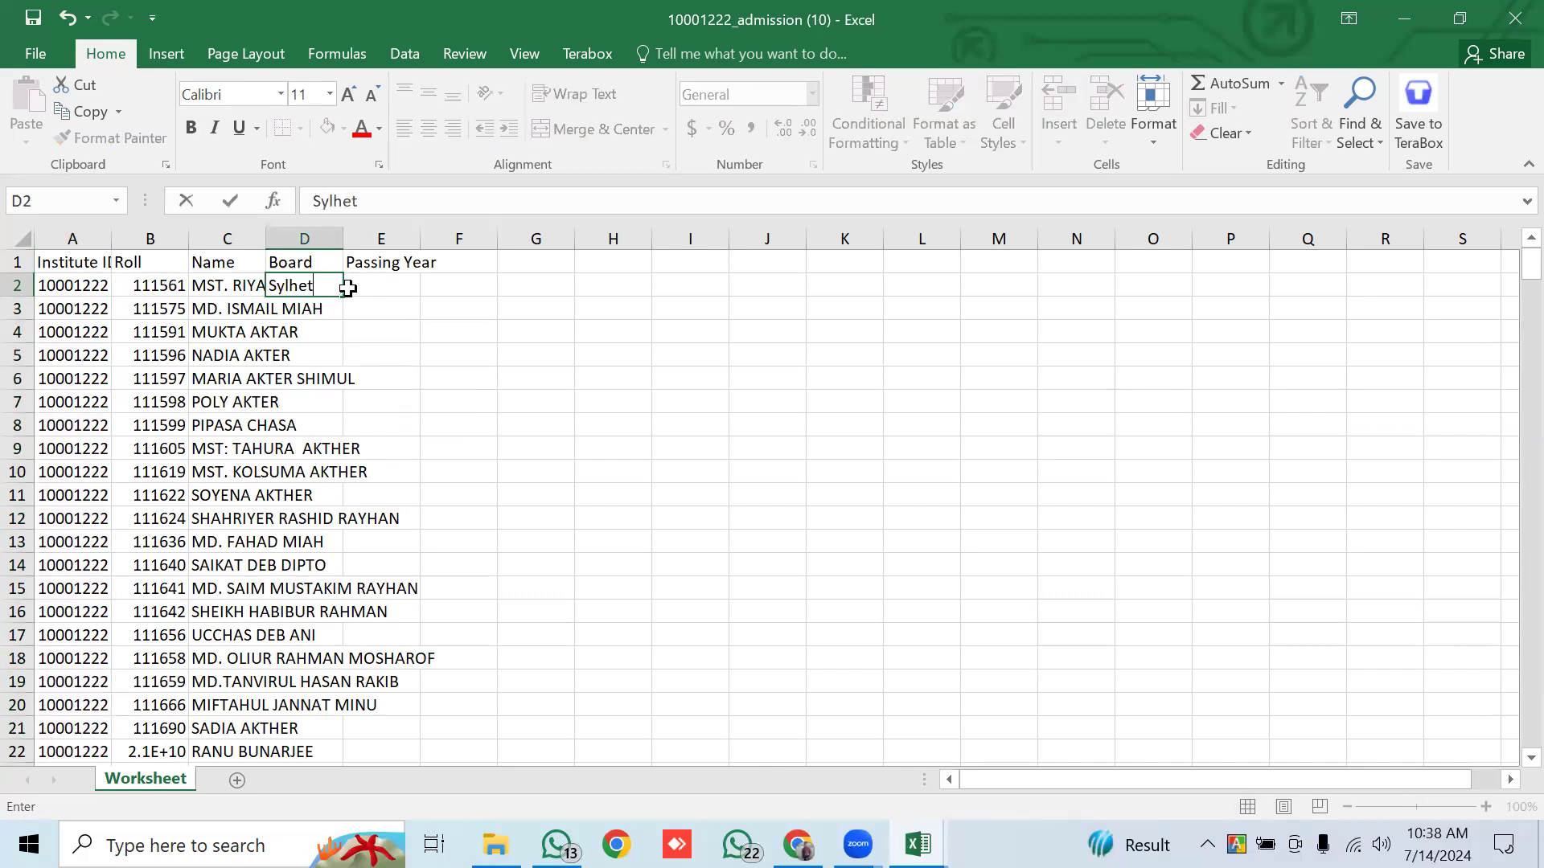
click(347, 288)
text(2)
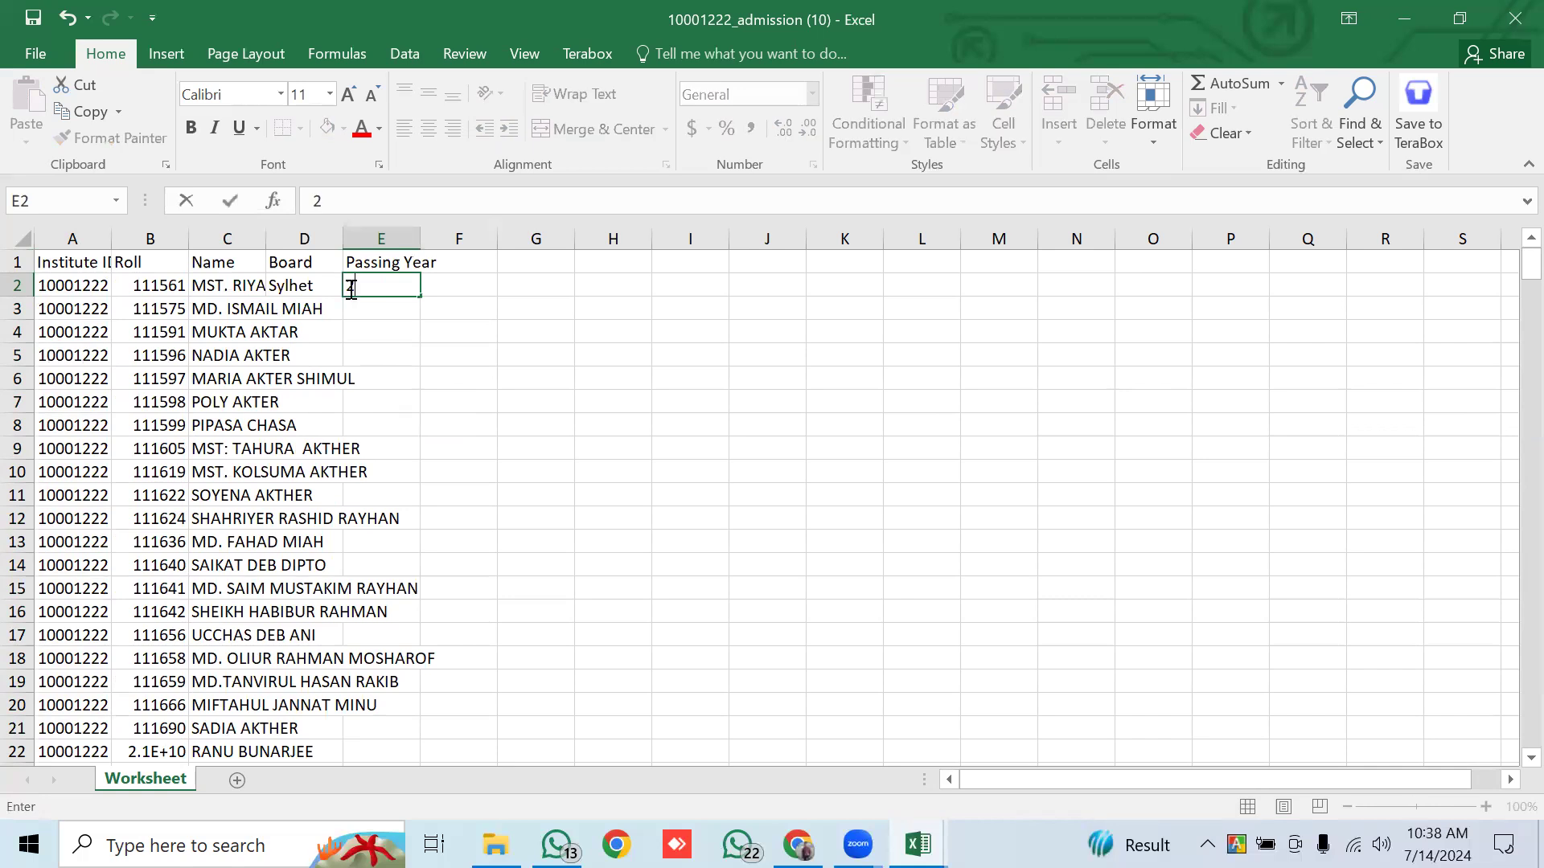
text(023)
drag(326, 285, 417, 288)
double_click(420, 295)
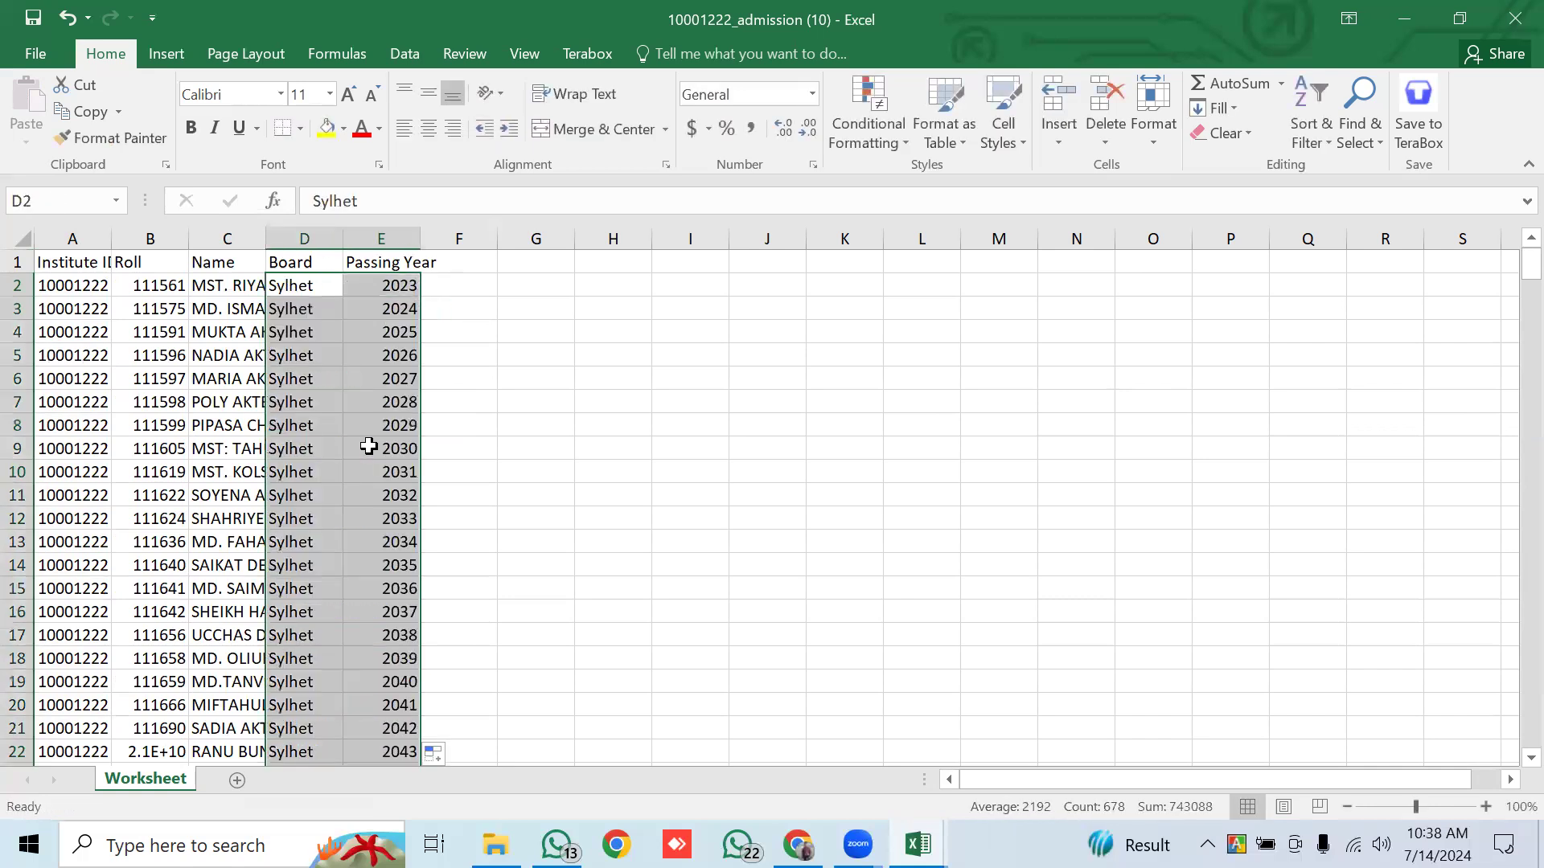
Check the filled Board and Passing Year columns and clear the incrementing years from E3 down.
scroll(350, 482, down, 13)
scroll(353, 481, up, 13)
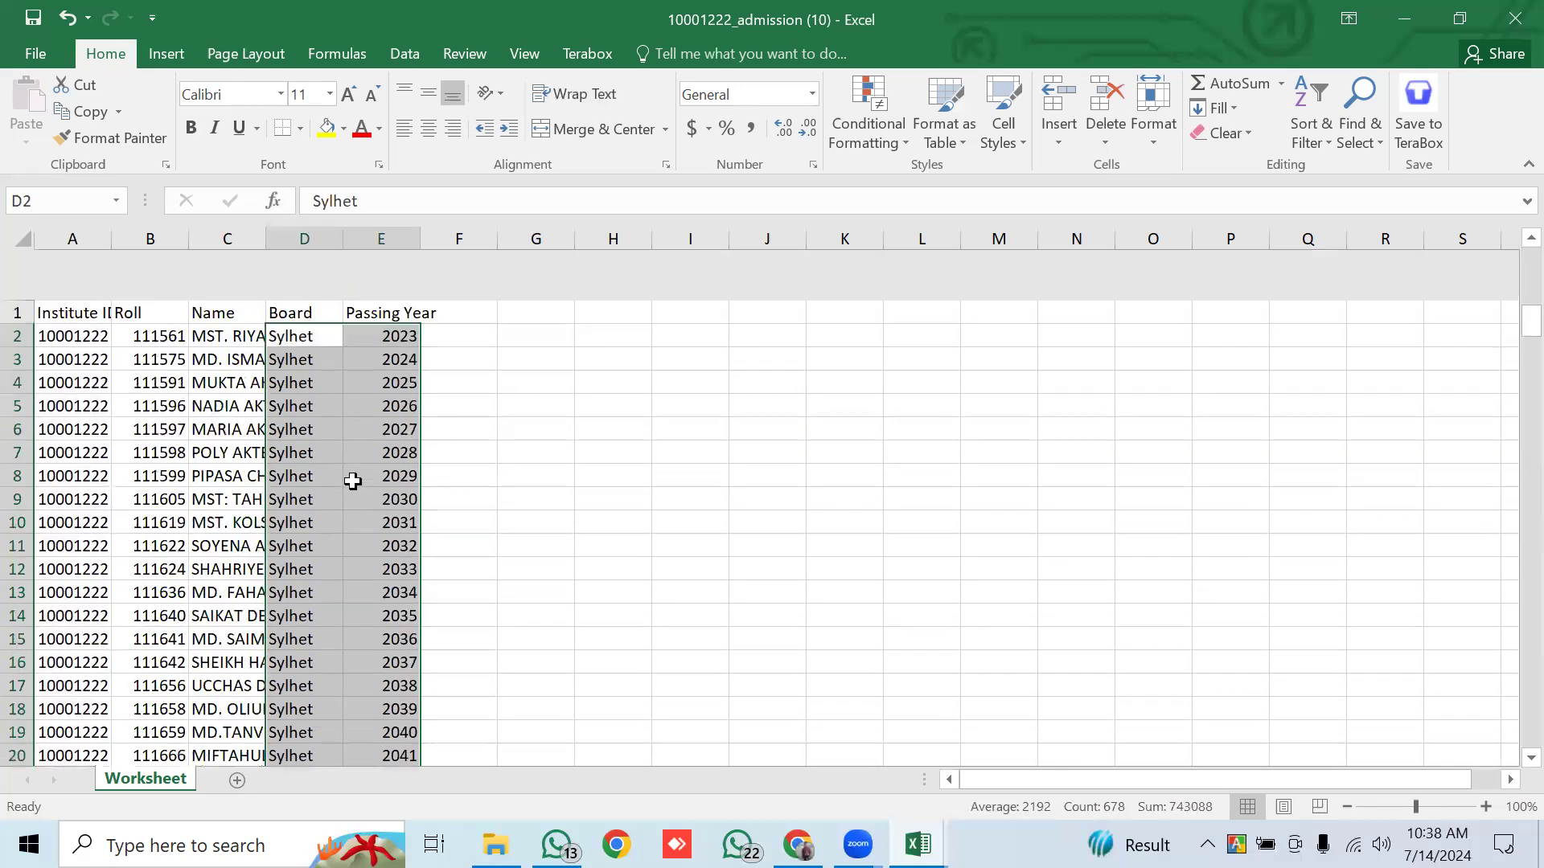
click(387, 312)
click(389, 329)
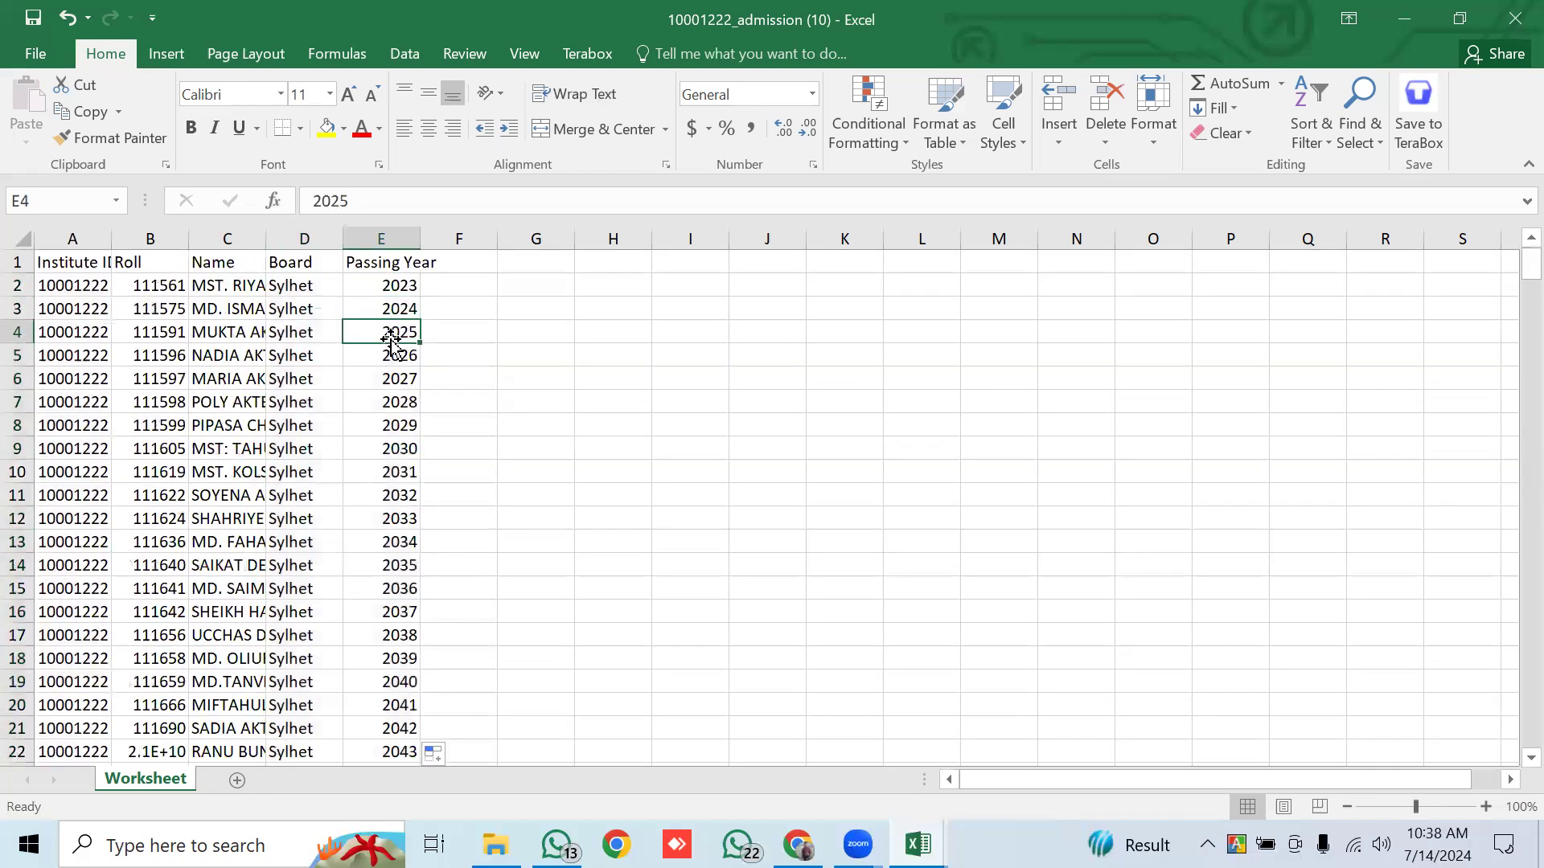
click(290, 338)
click(308, 455)
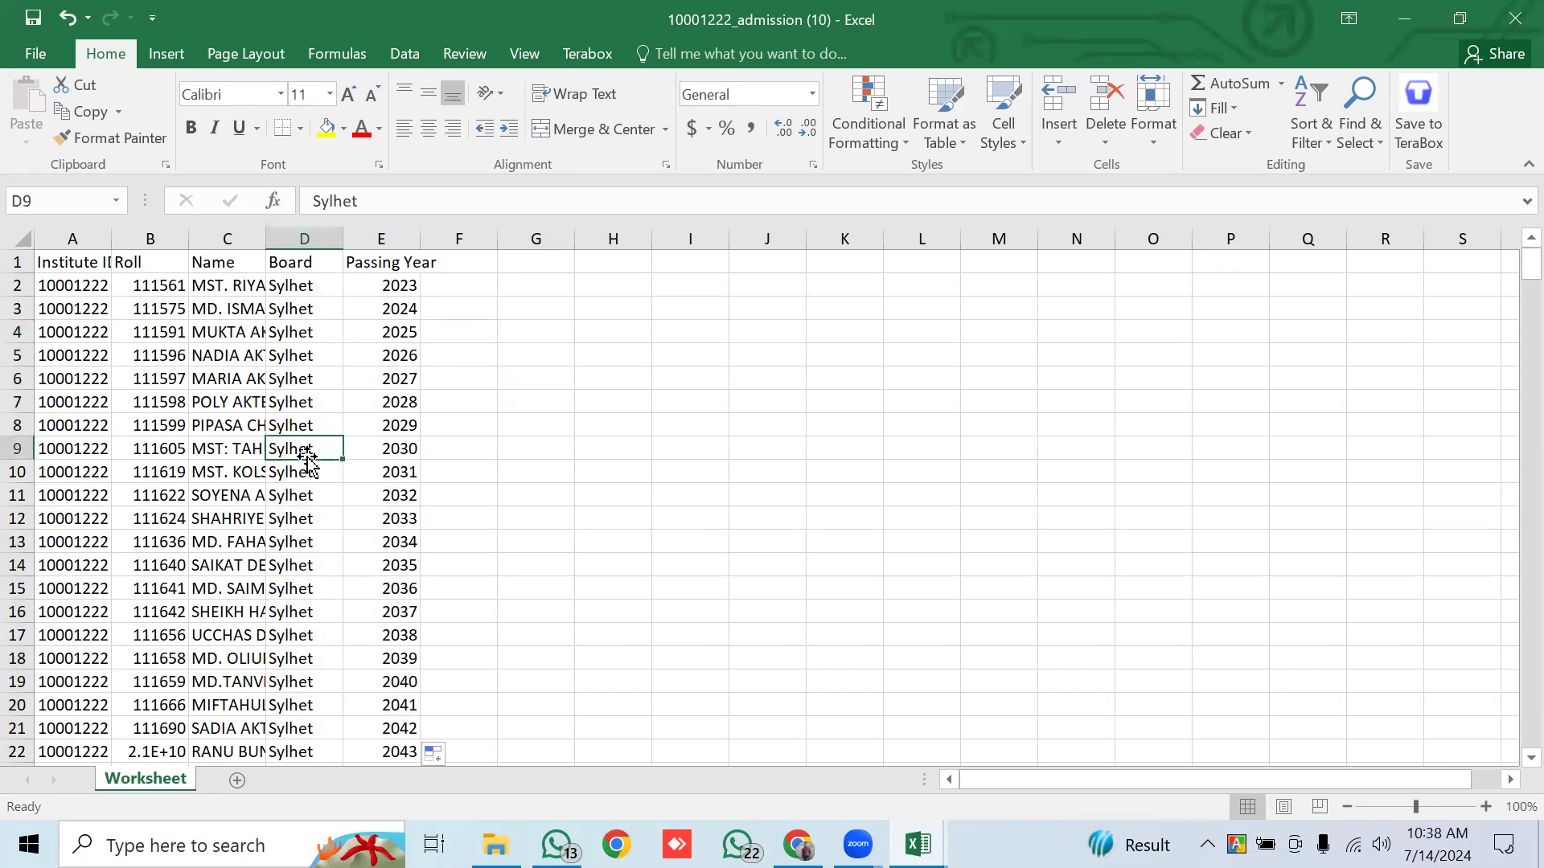
drag(392, 310, 393, 332)
click(410, 308)
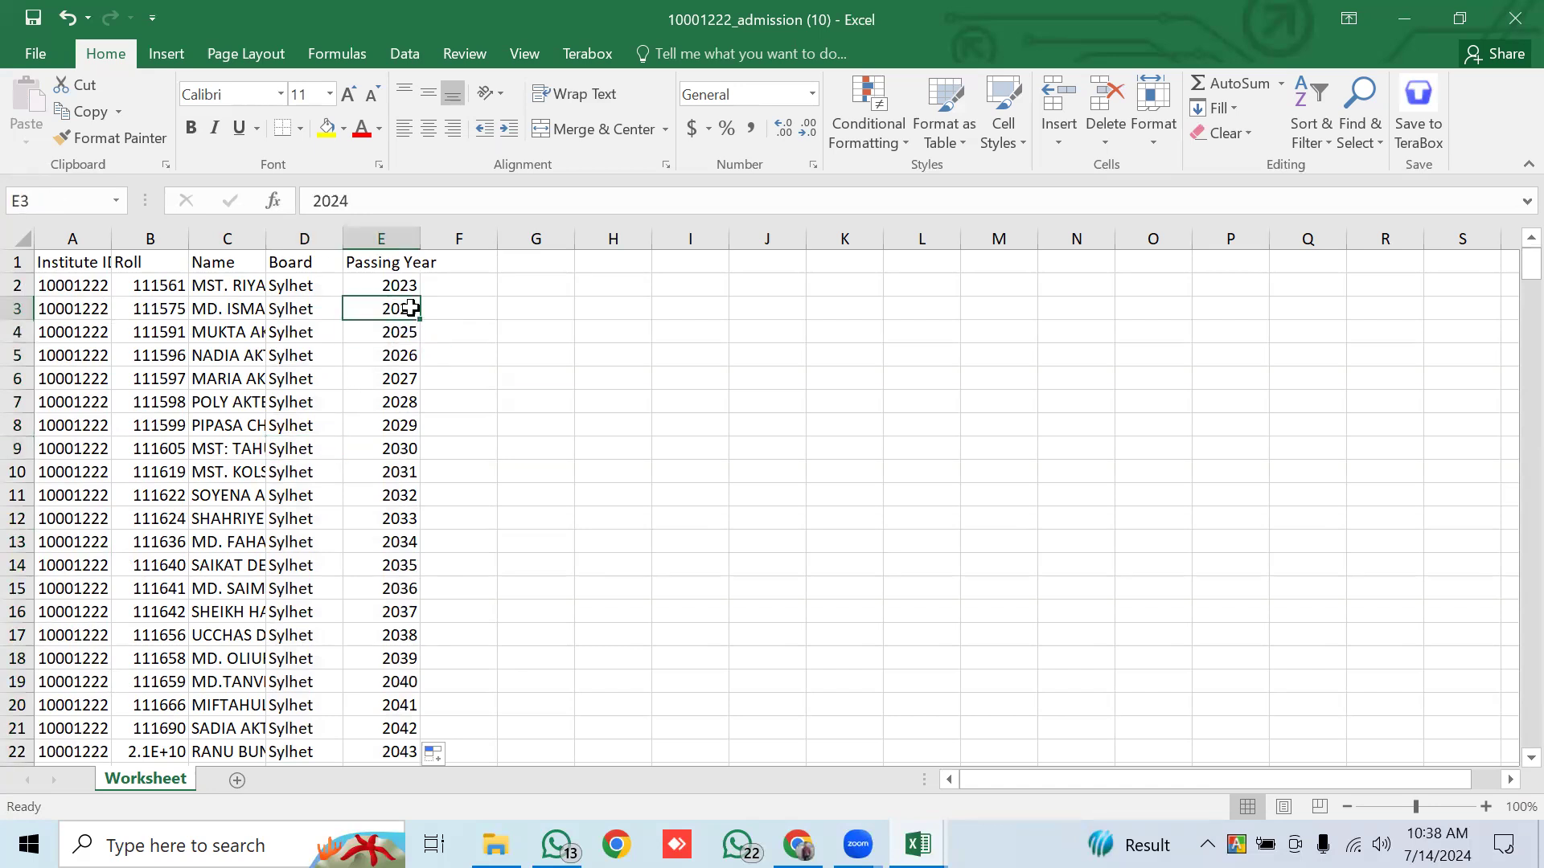
key(ctrl+shift+Down)
key(Delete)
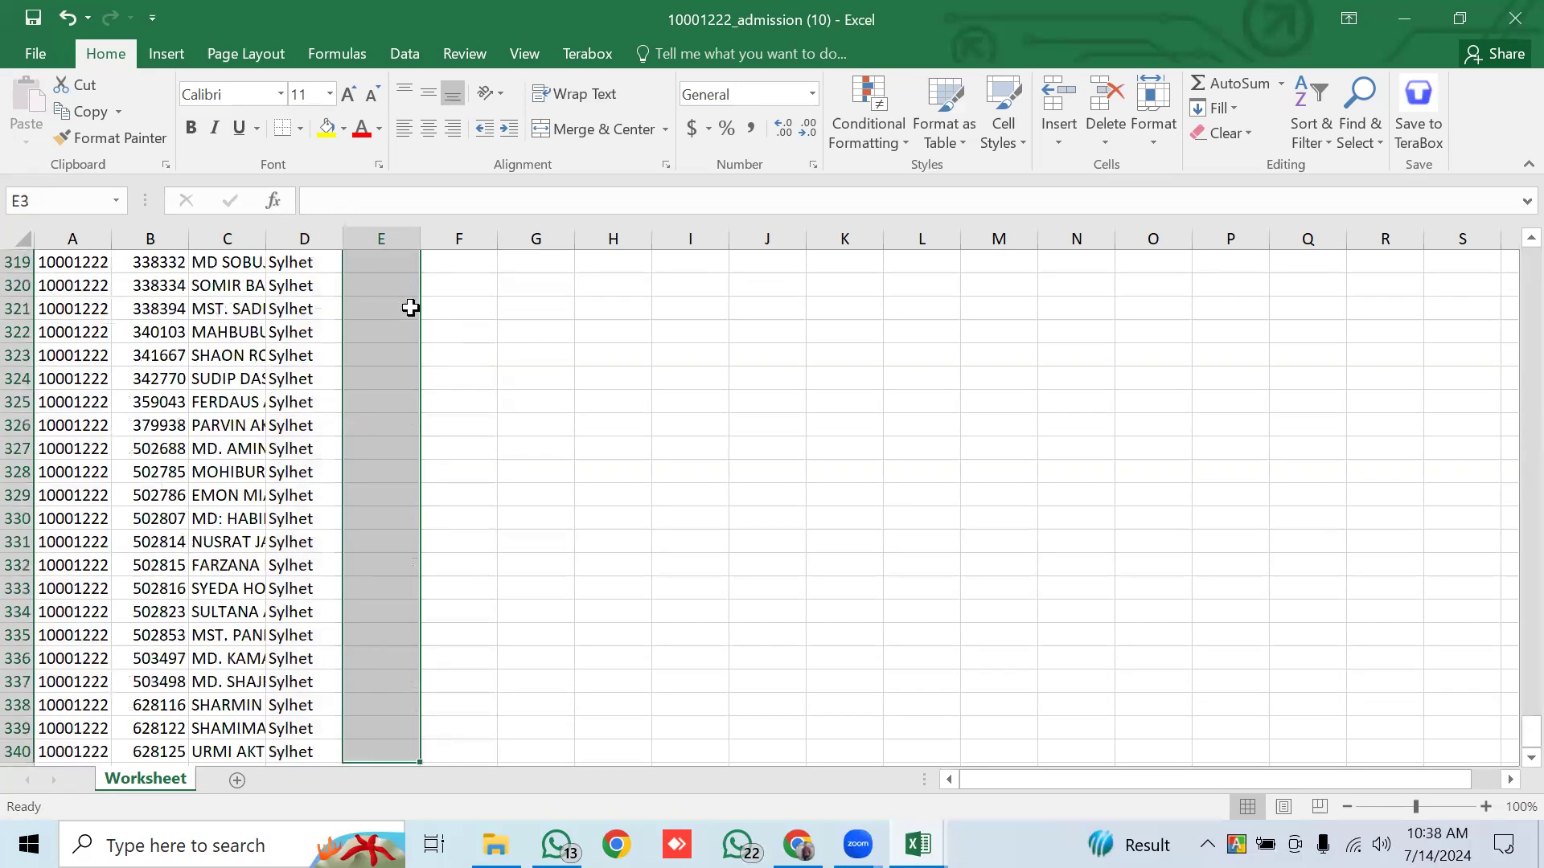
Copy the passing year 2023 from E2 down to the last candidate row, E340.
key(Down)
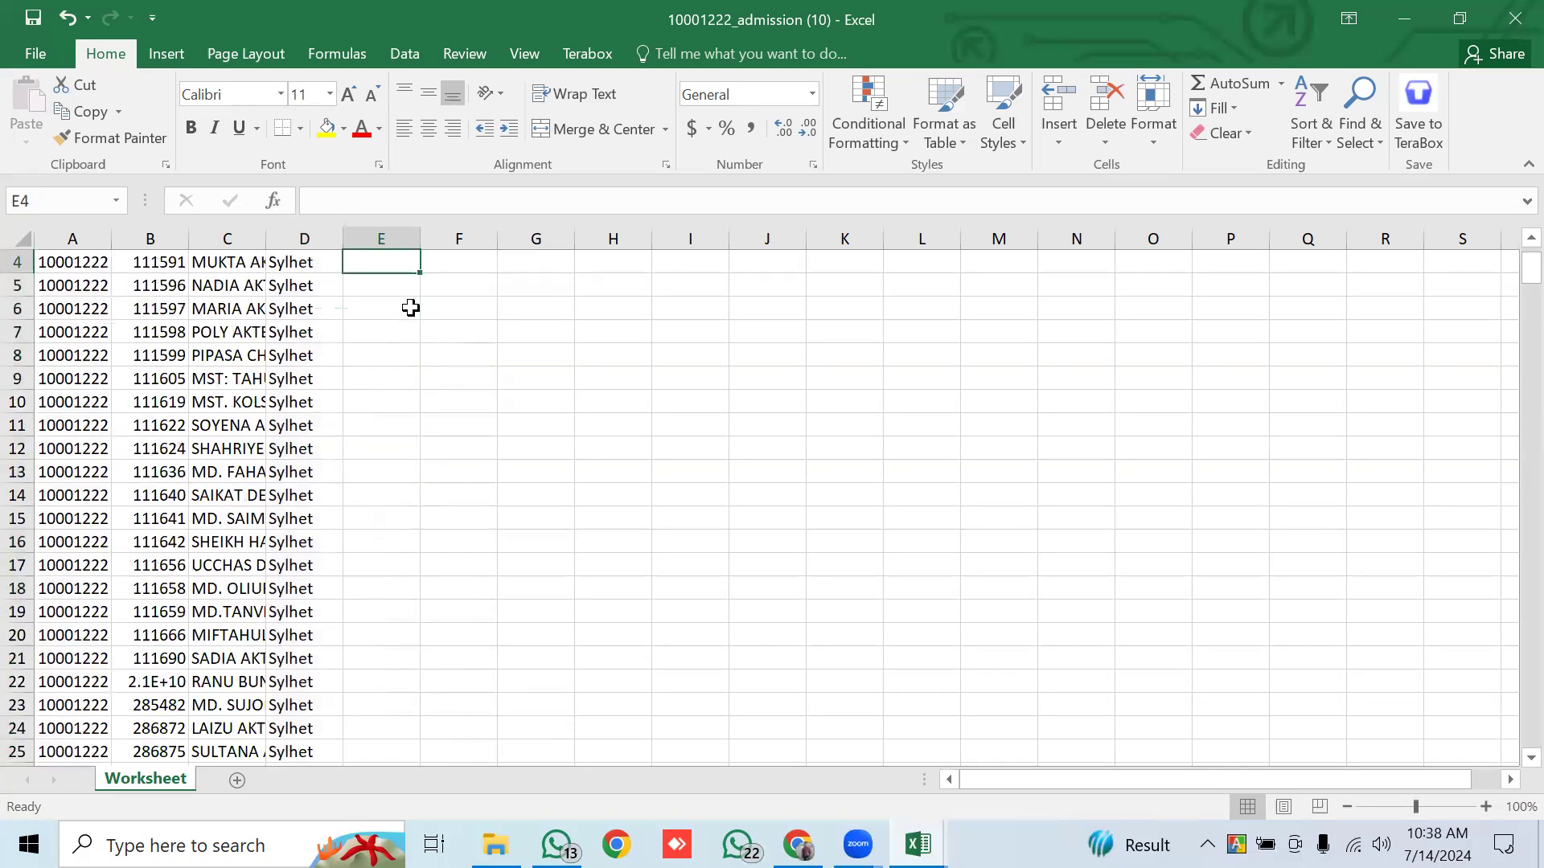
key(Down)
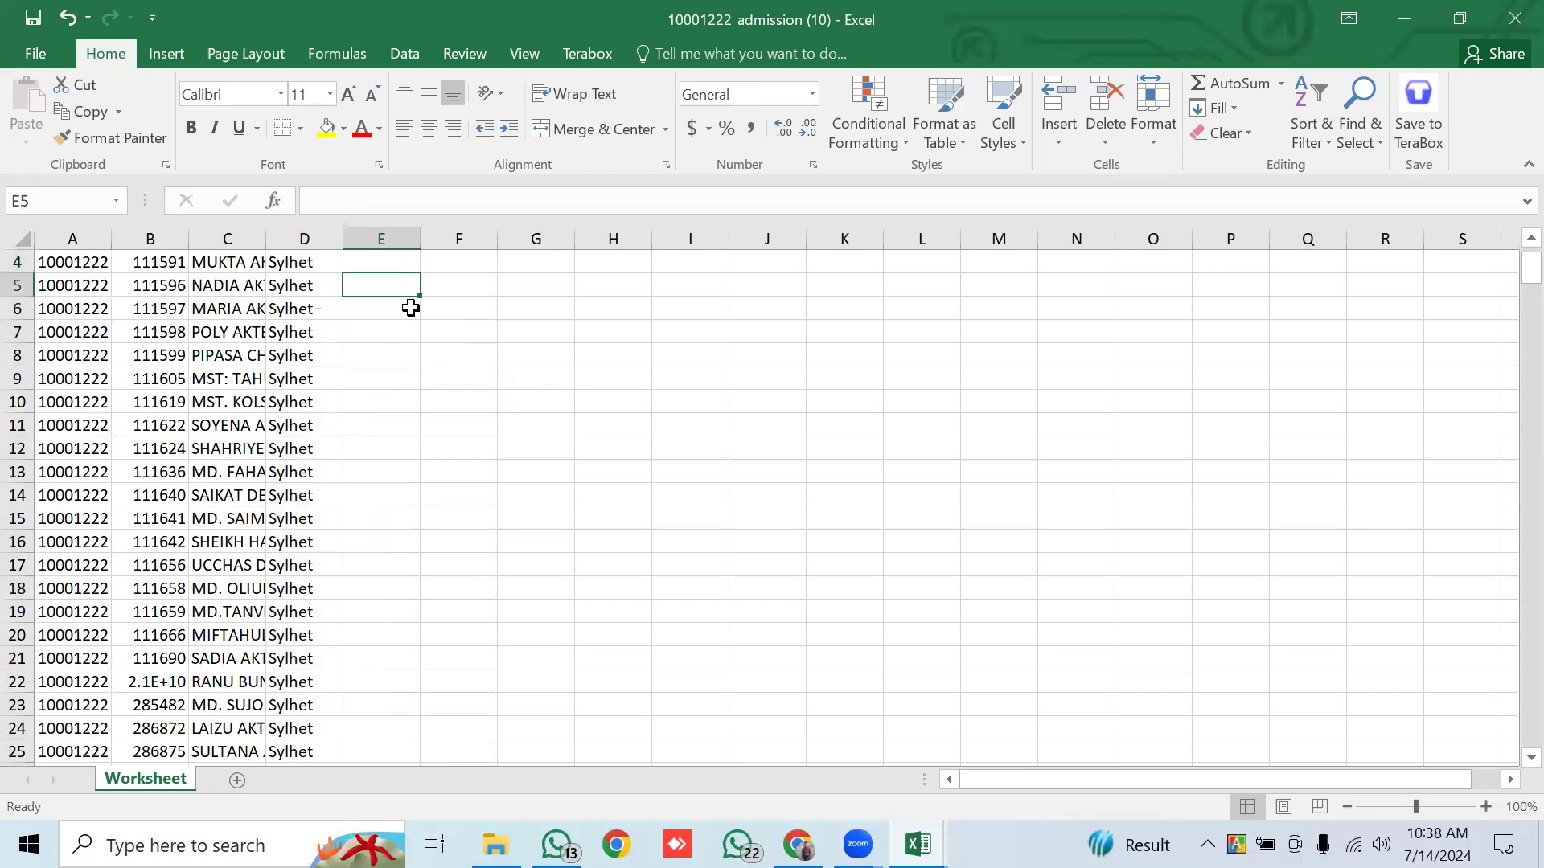
key(Left)
key(ctrl+shift+Down)
scroll(410, 308, down, 3)
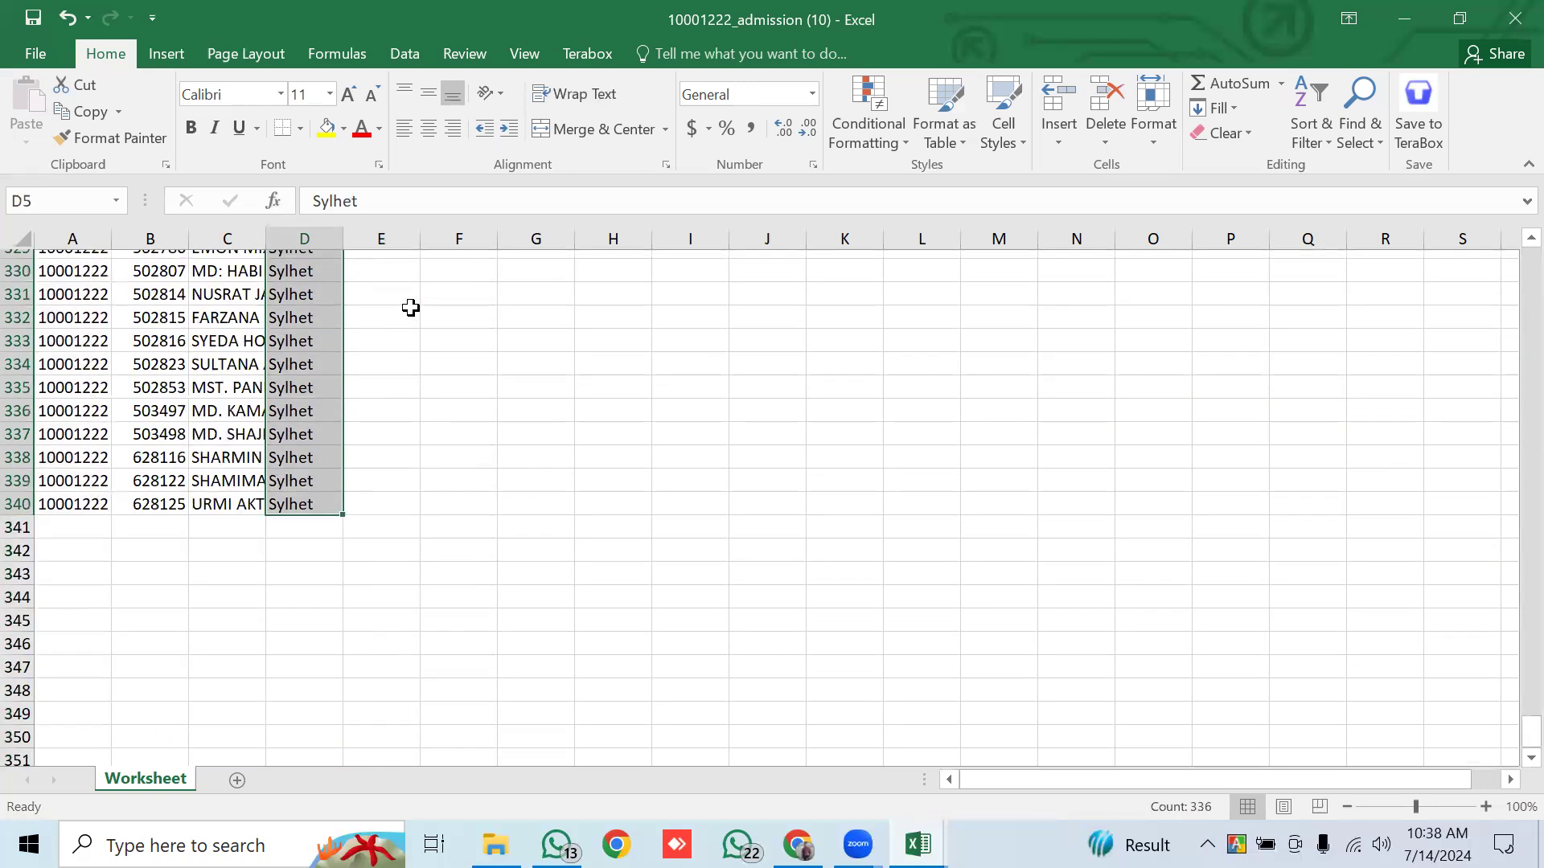
click(394, 473)
key(ctrl+shift+Up)
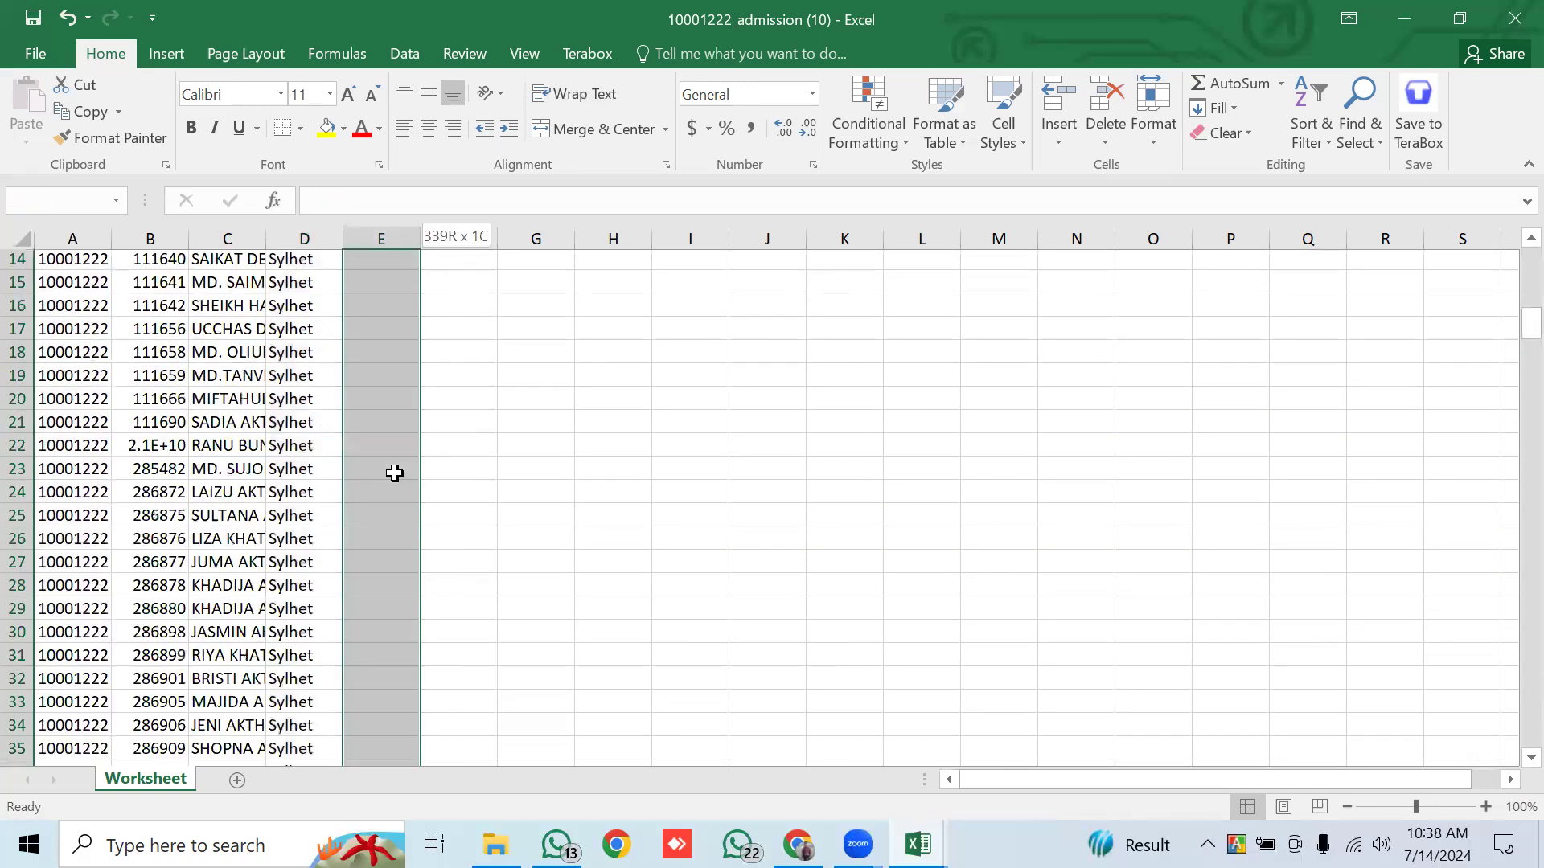
key(ctrl+d)
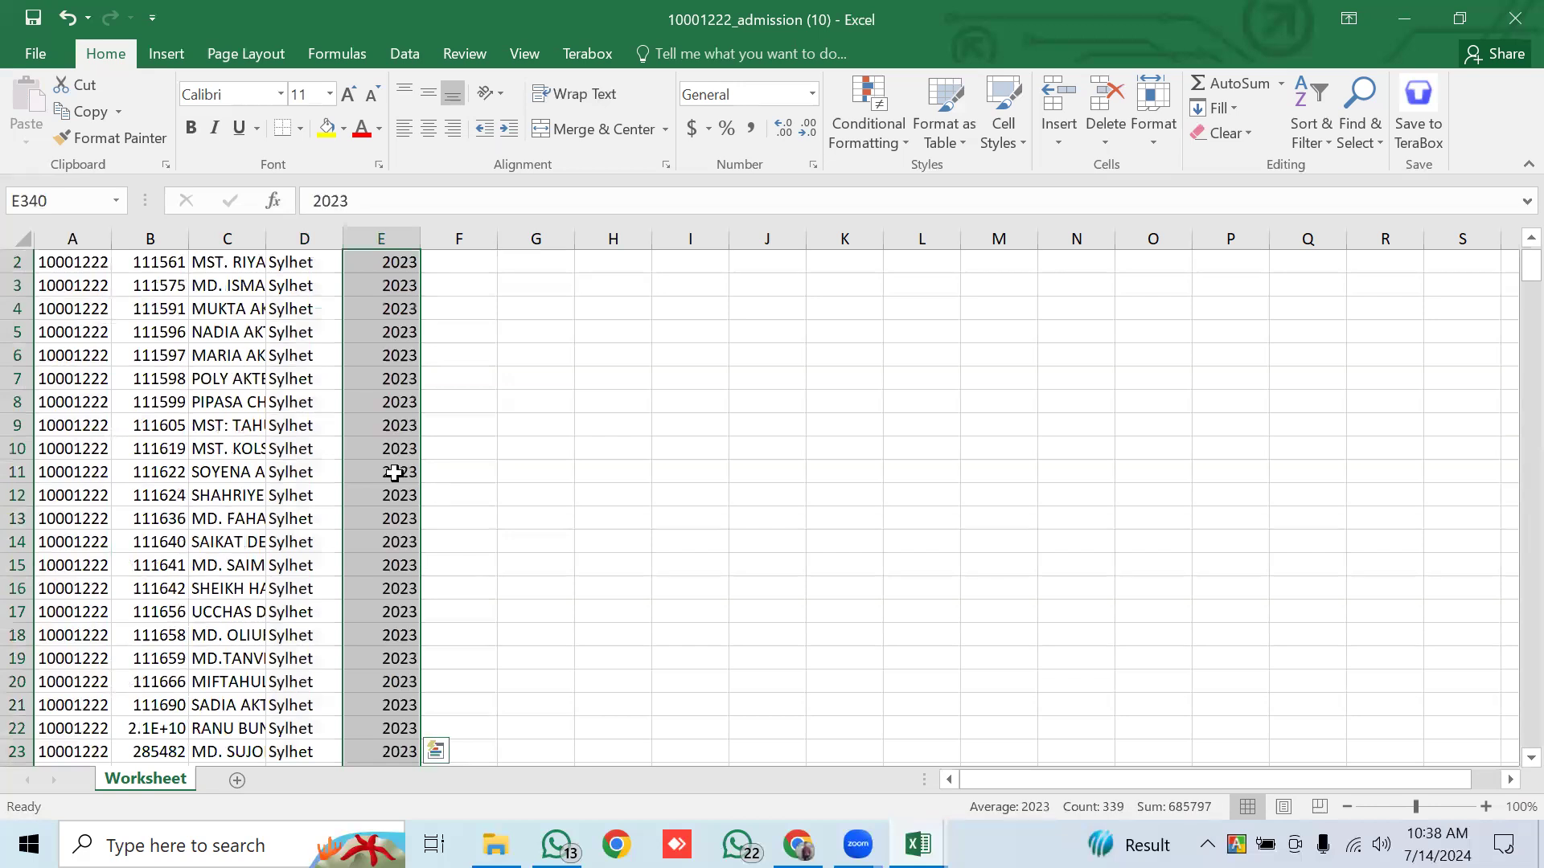
click(489, 432)
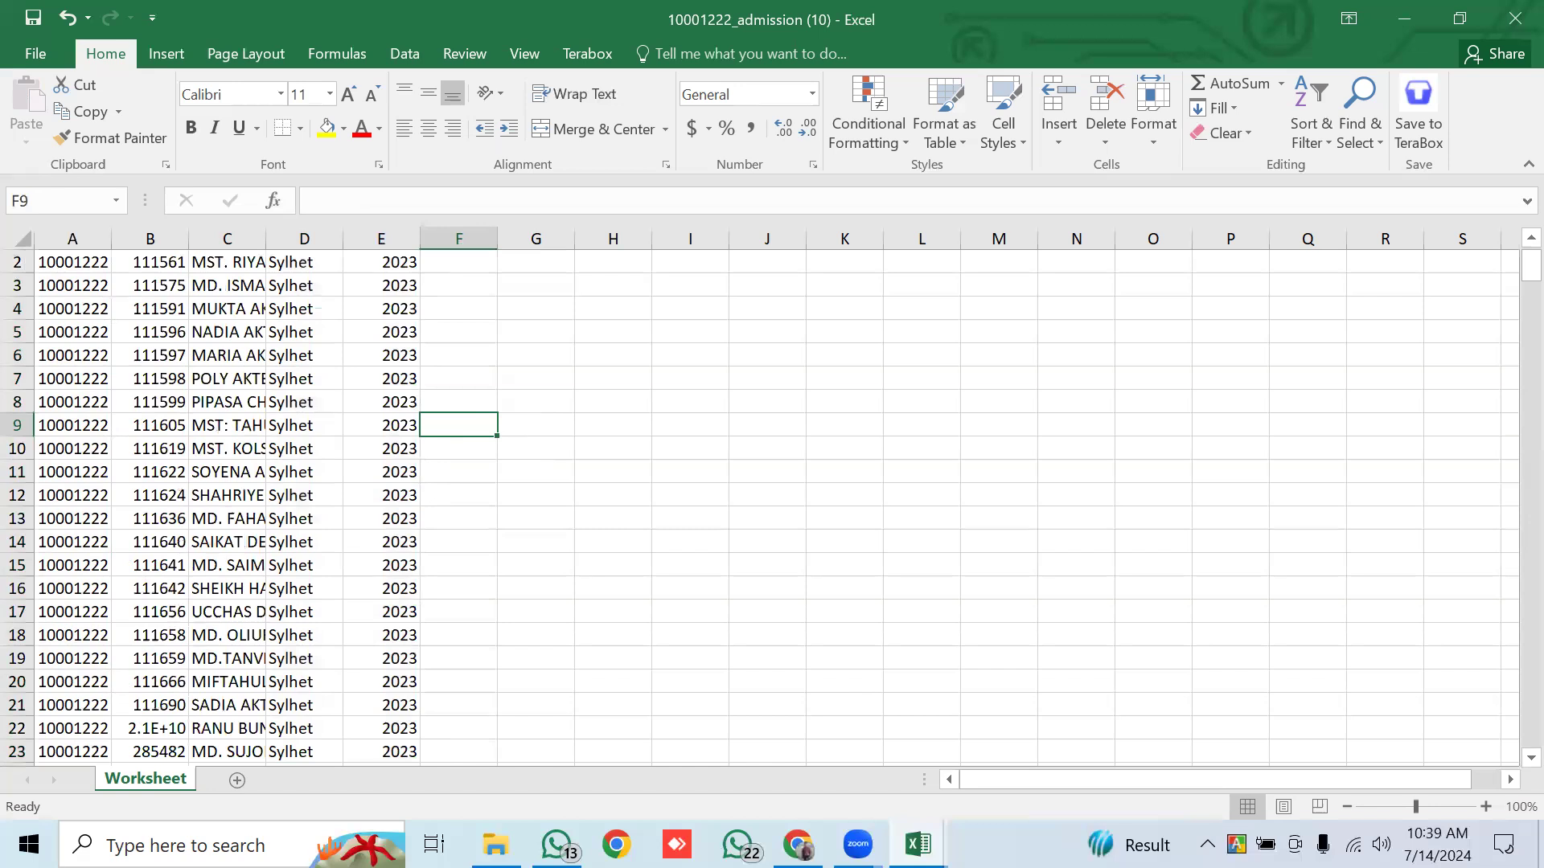
Switch to the Institute Portal, select the Humanities group and attach 10001222_admission (10).xlsx from Downloads.
key(alt+Tab)
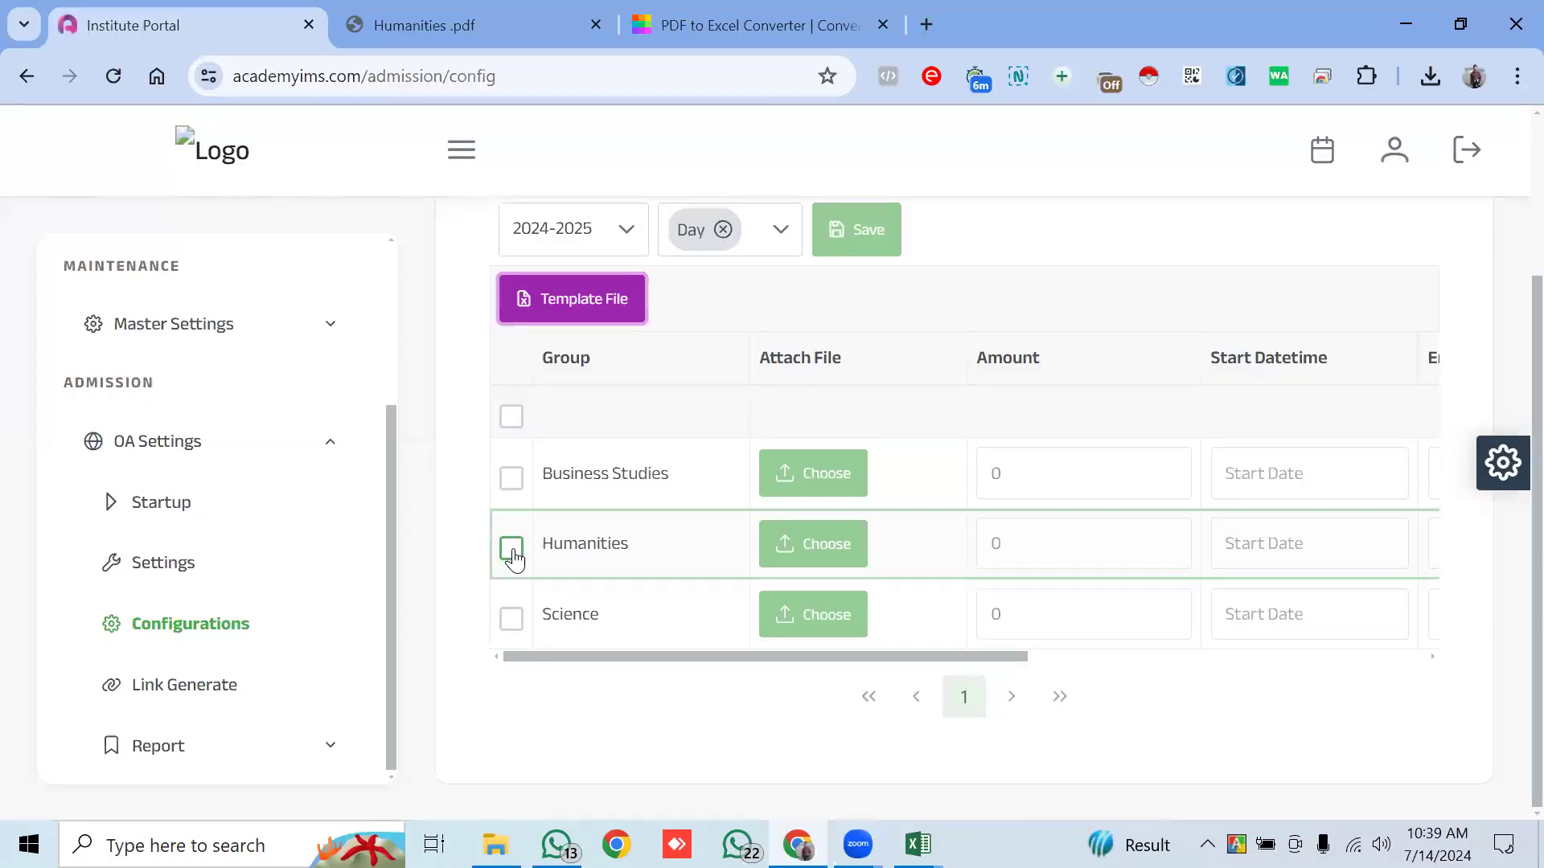
click(511, 551)
click(811, 547)
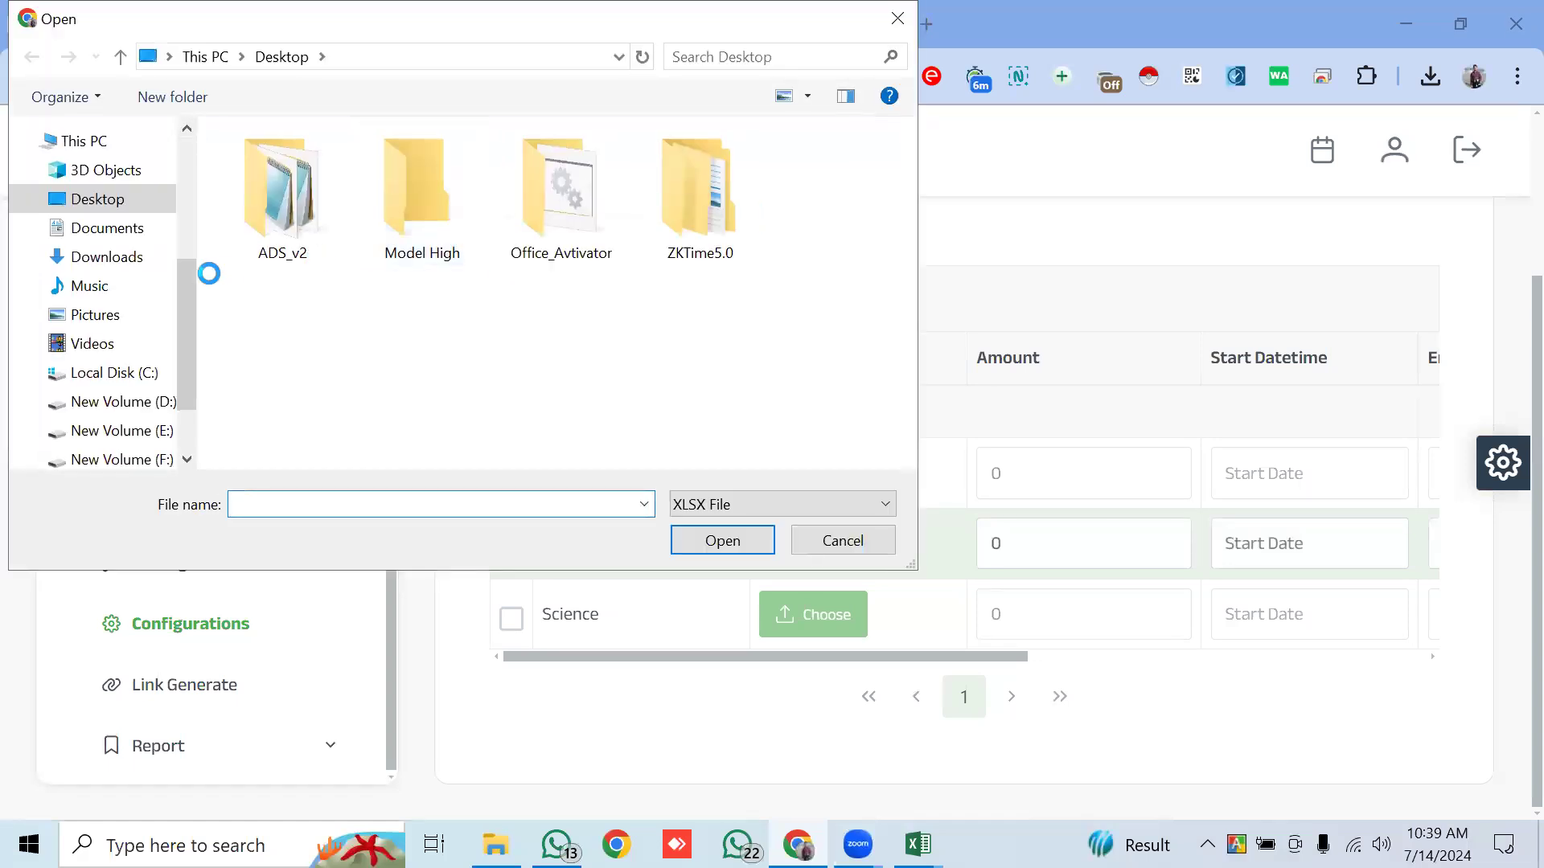
click(125, 258)
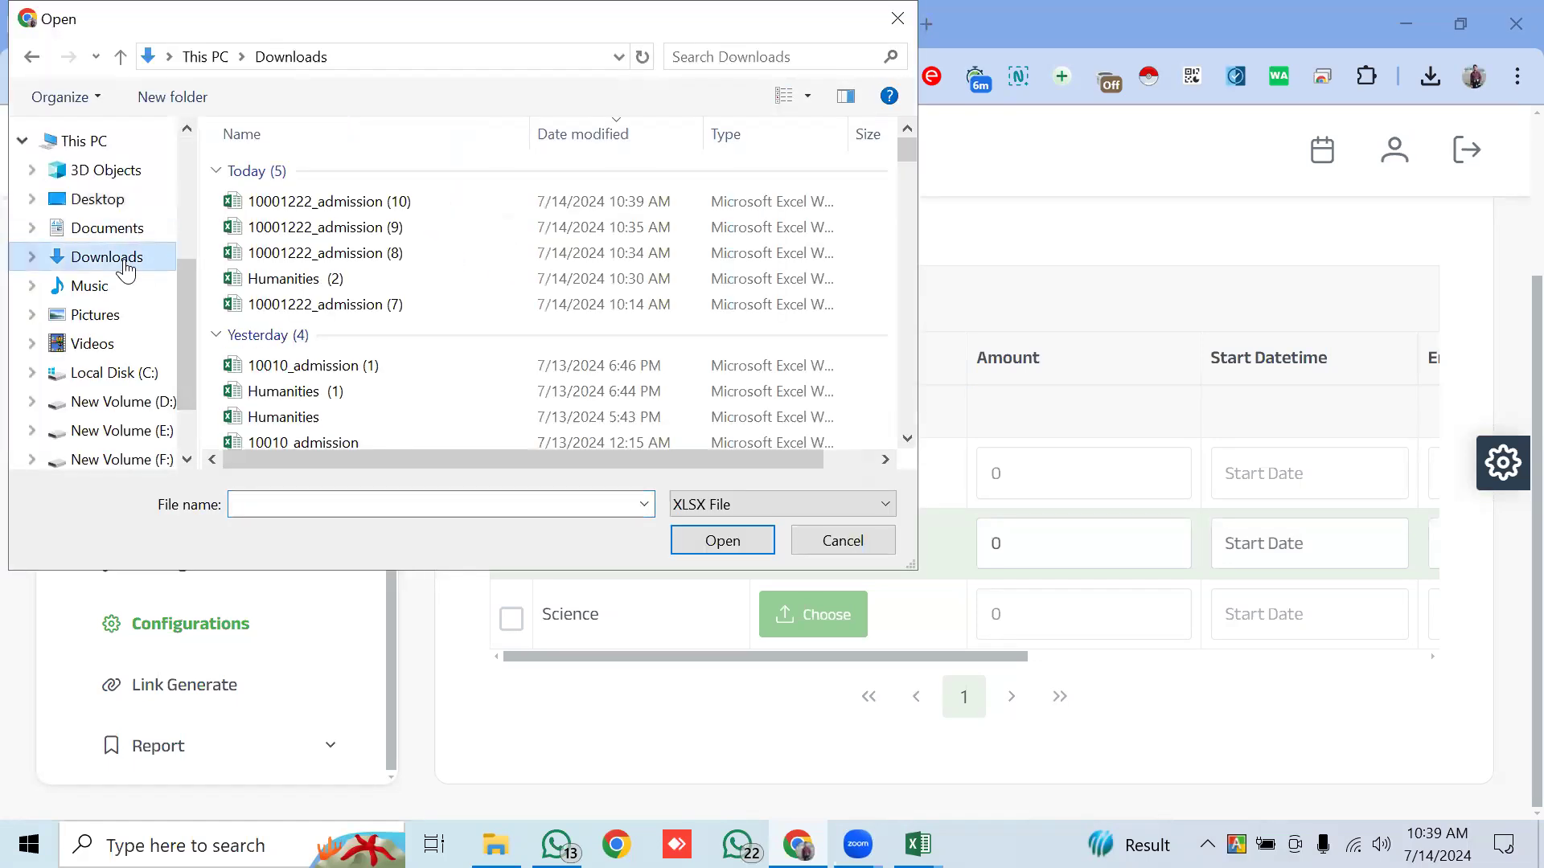
click(422, 209)
click(713, 543)
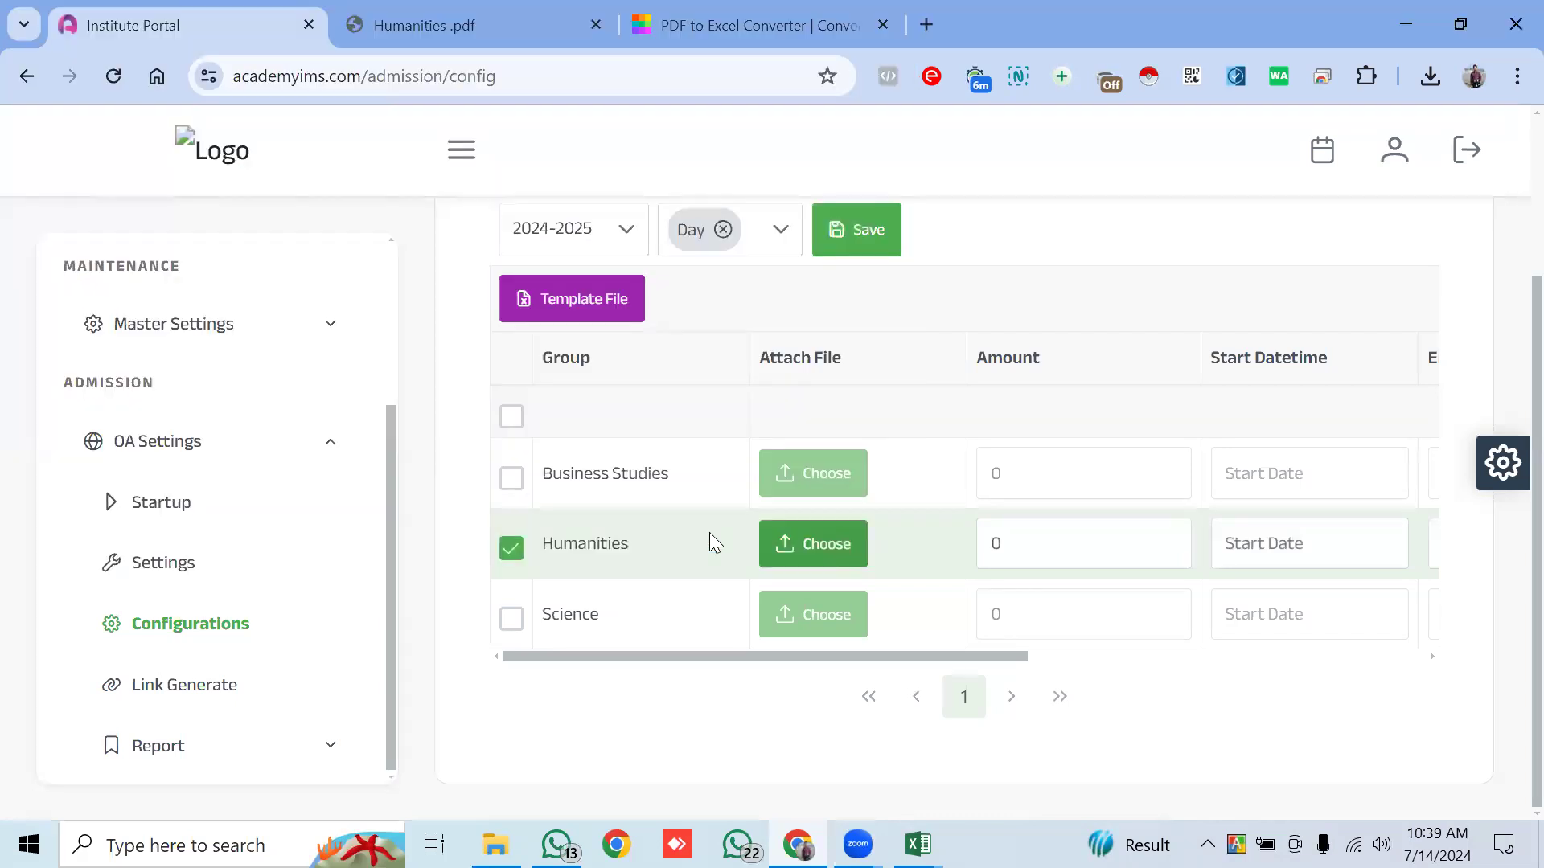
Set the Humanities group's amount to 2,000.
click(1040, 550)
double_click(1049, 562)
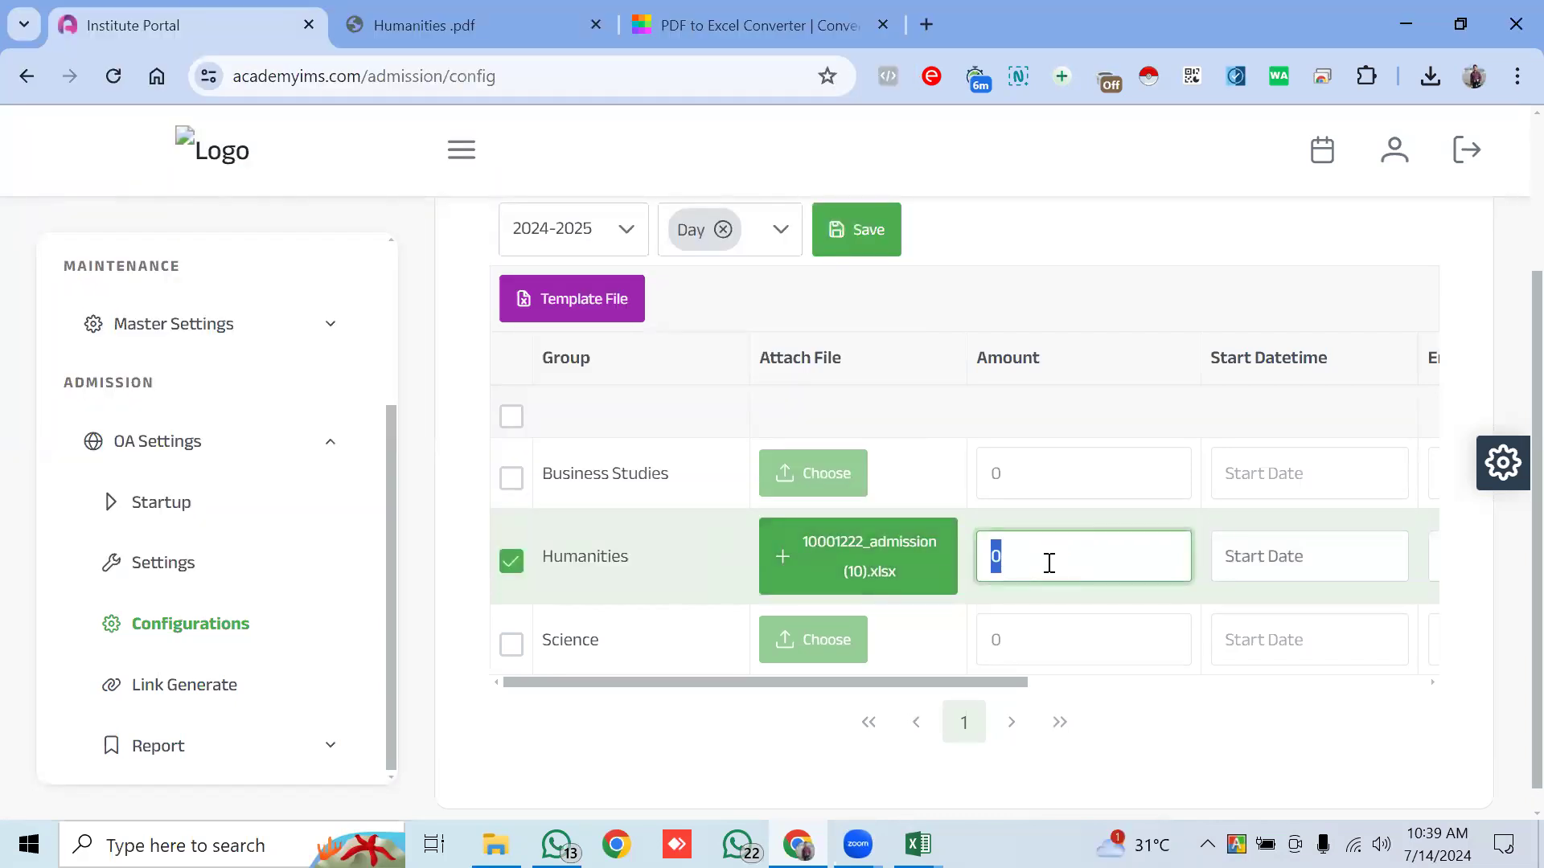
text(2,000)
Set the Humanities group's start datetime to 07/01/2024 05:34 am.
scroll(1049, 563, right, 3)
click(1039, 561)
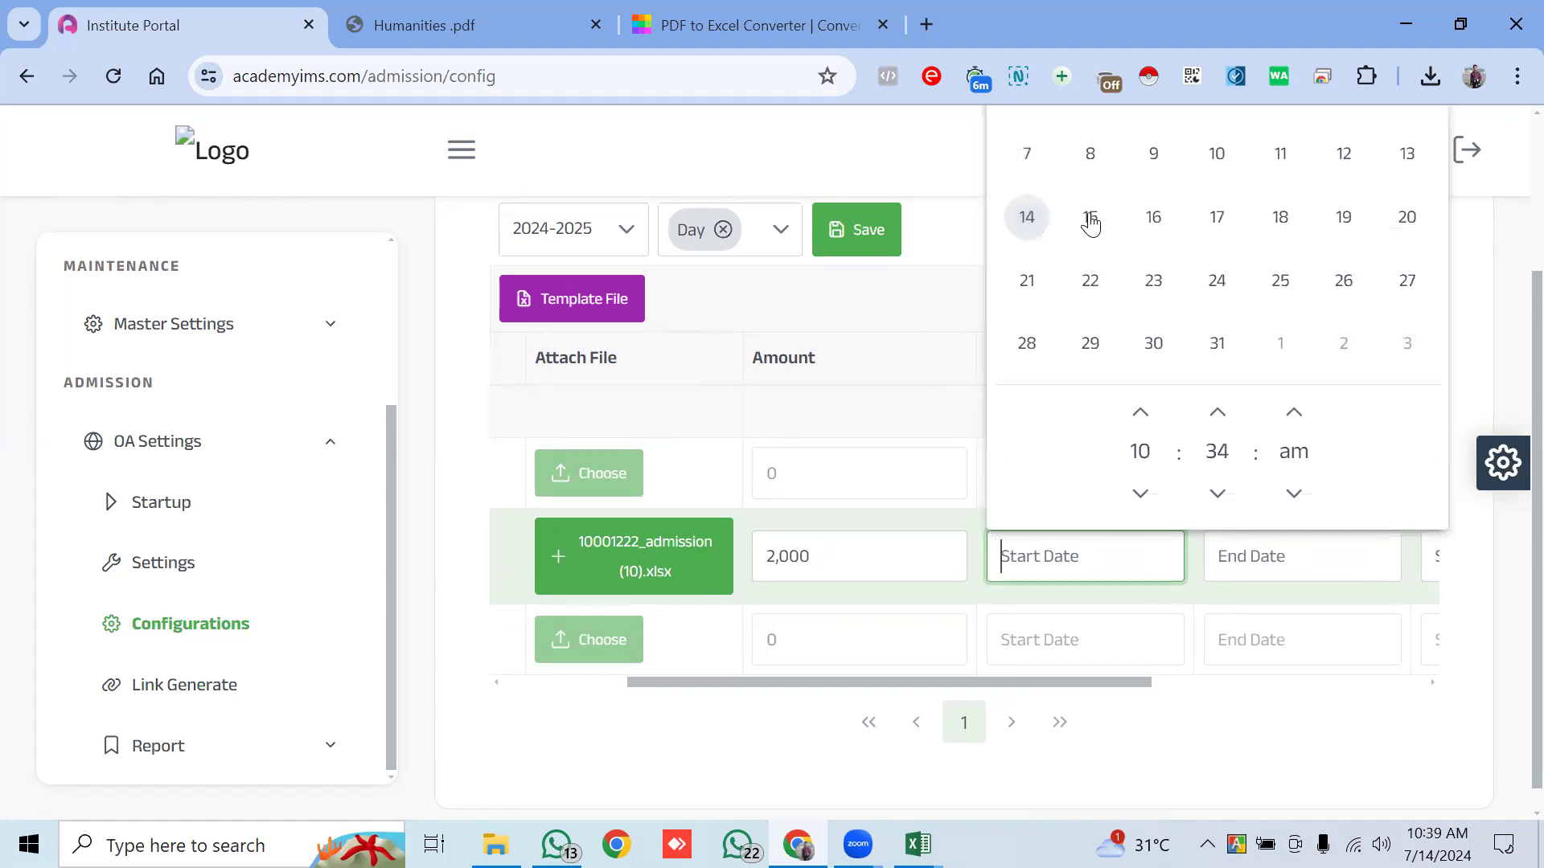
scroll(1091, 223, up, 3)
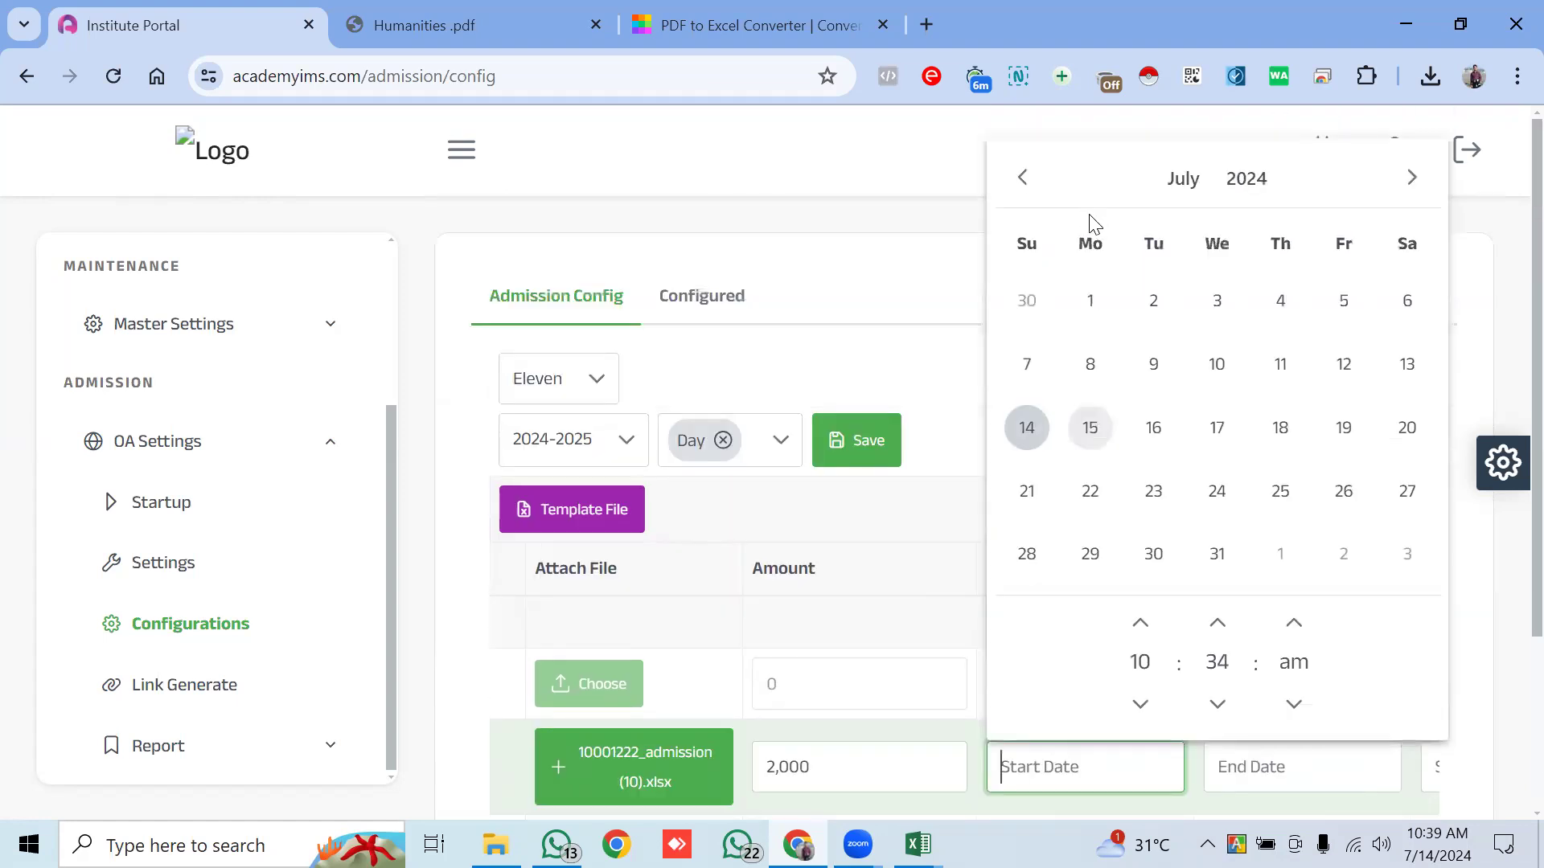
click(1088, 305)
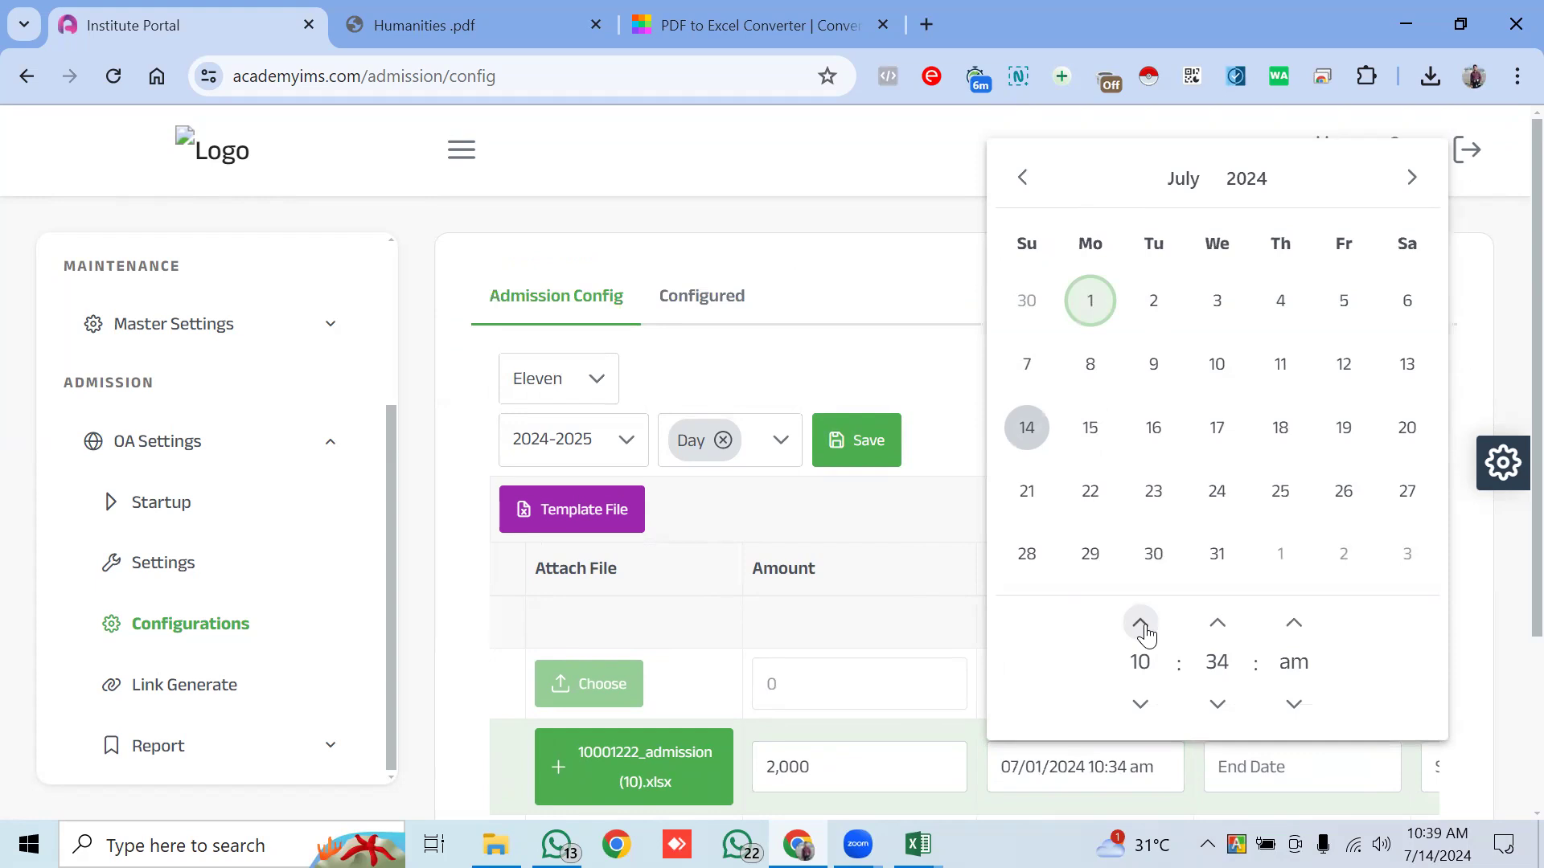
click(1141, 705)
click(1141, 705)
click(1141, 705)
click(1141, 705)
click(872, 568)
Set the Humanities group's end datetime to 07/25/2024 06:34 pm.
scroll(877, 566, down, 3)
click(1263, 537)
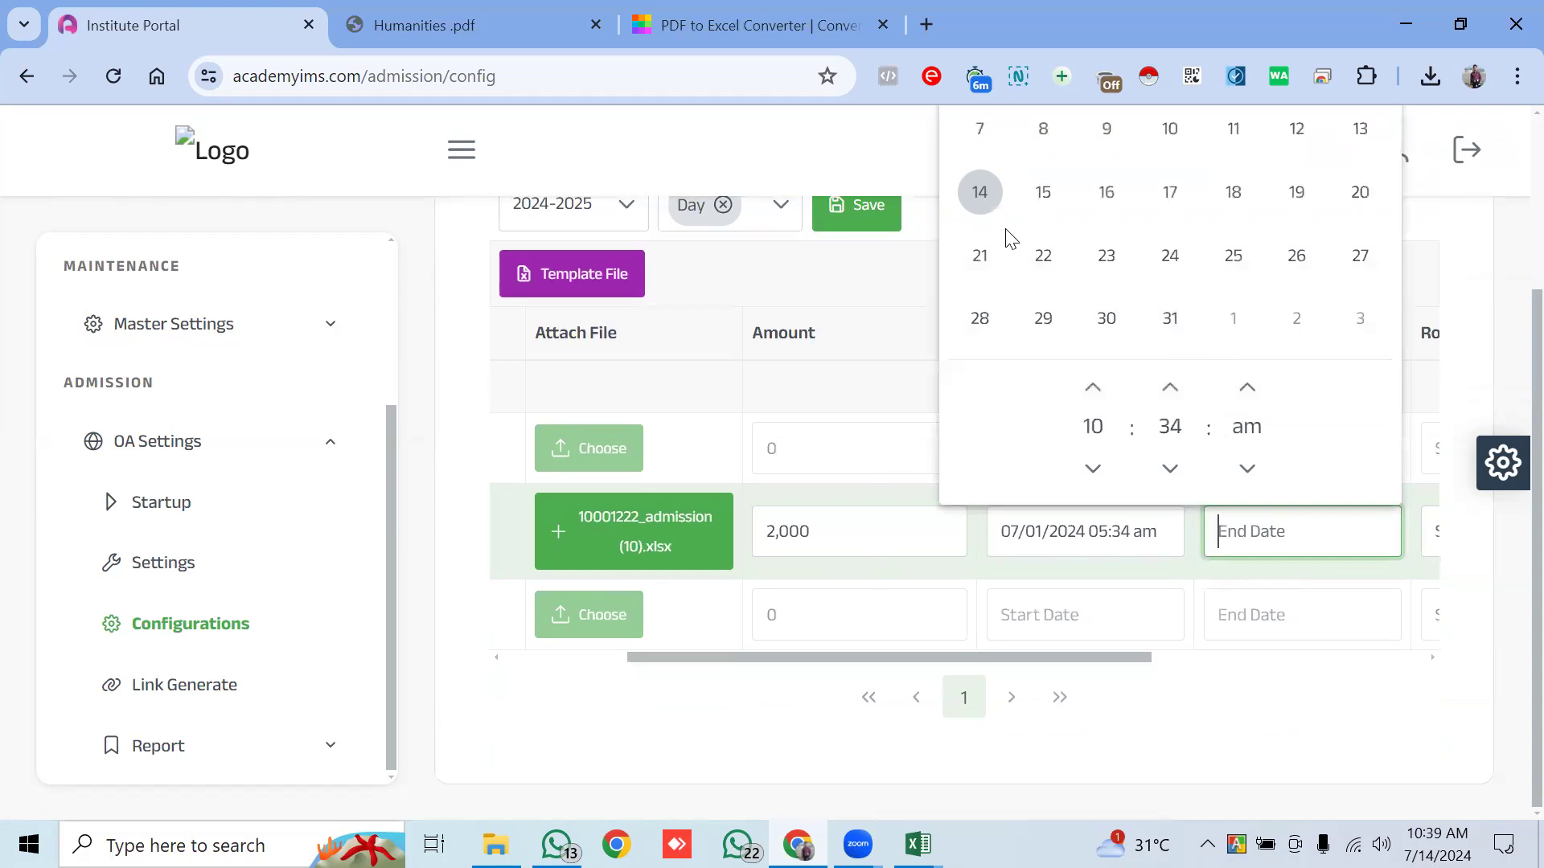
click(1233, 256)
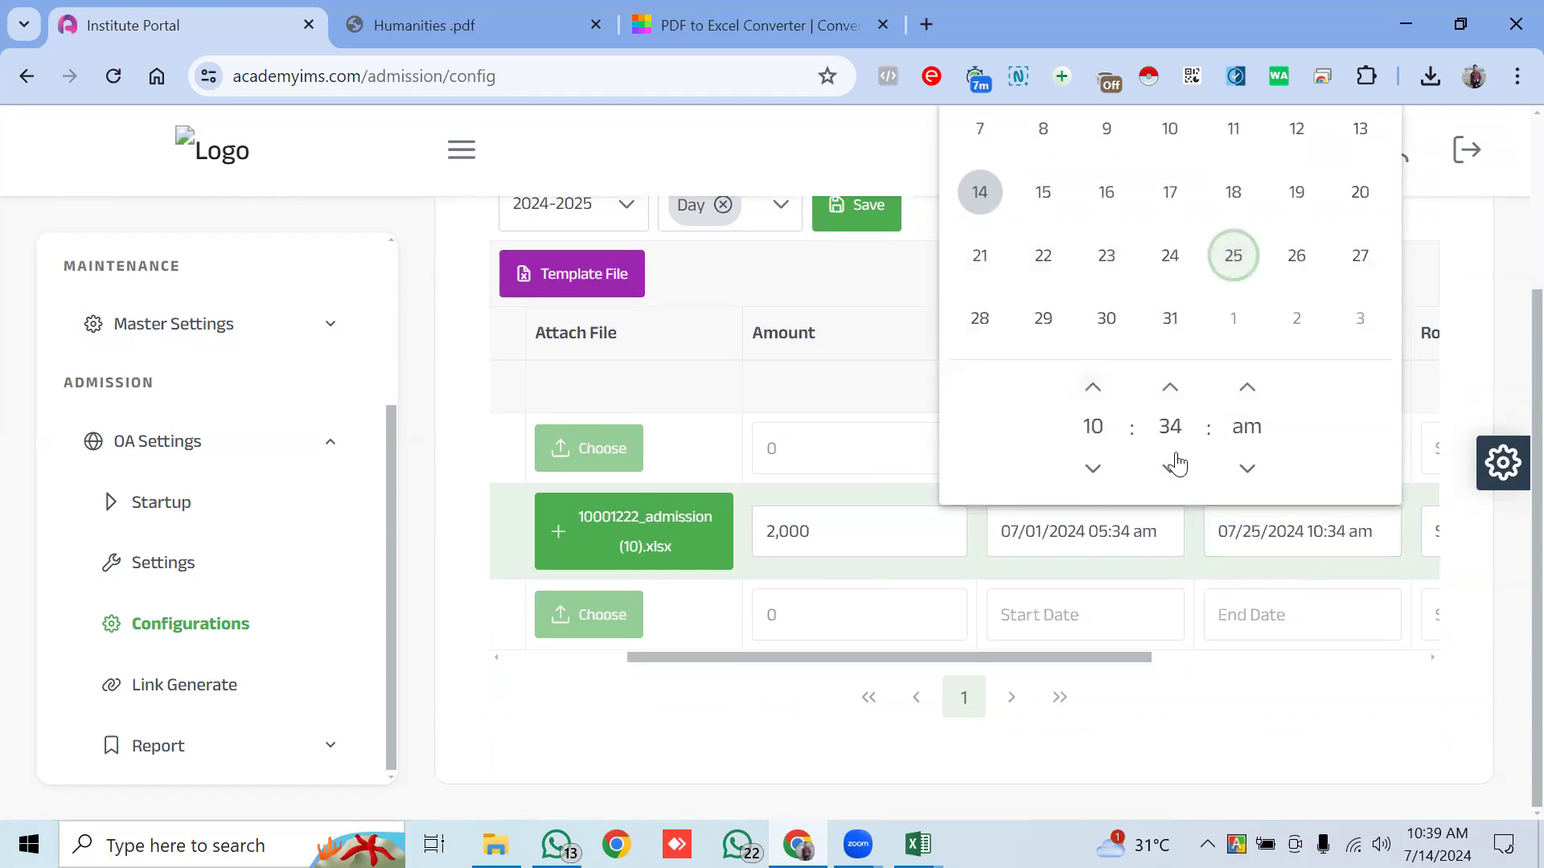
click(1093, 389)
click(1093, 390)
click(1092, 389)
click(1093, 391)
click(1094, 391)
click(1092, 469)
click(1094, 471)
click(1093, 388)
click(1093, 388)
click(1093, 398)
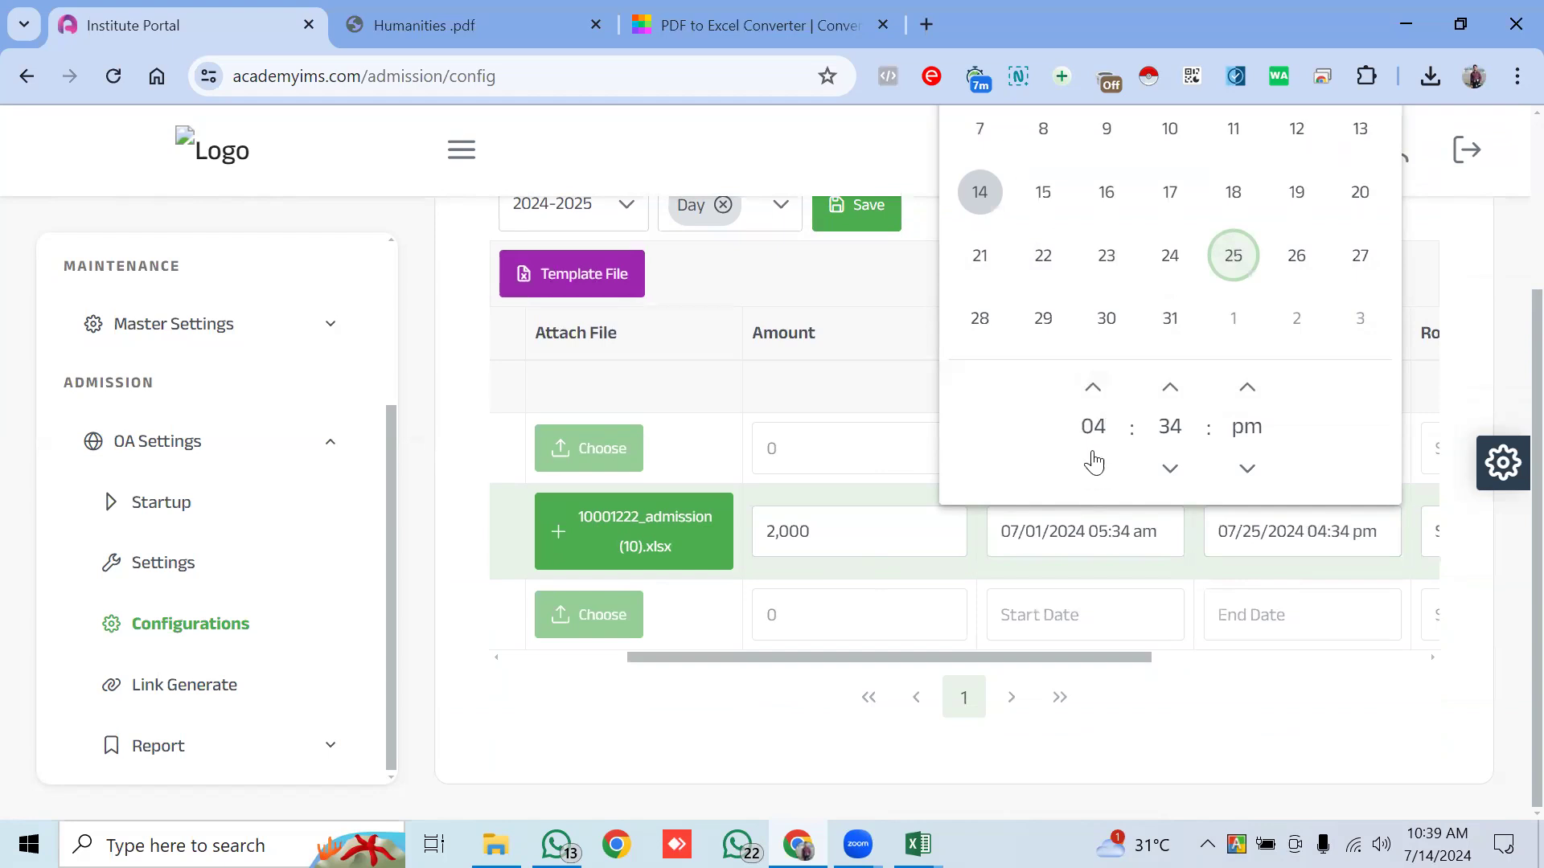
click(1092, 395)
click(1093, 394)
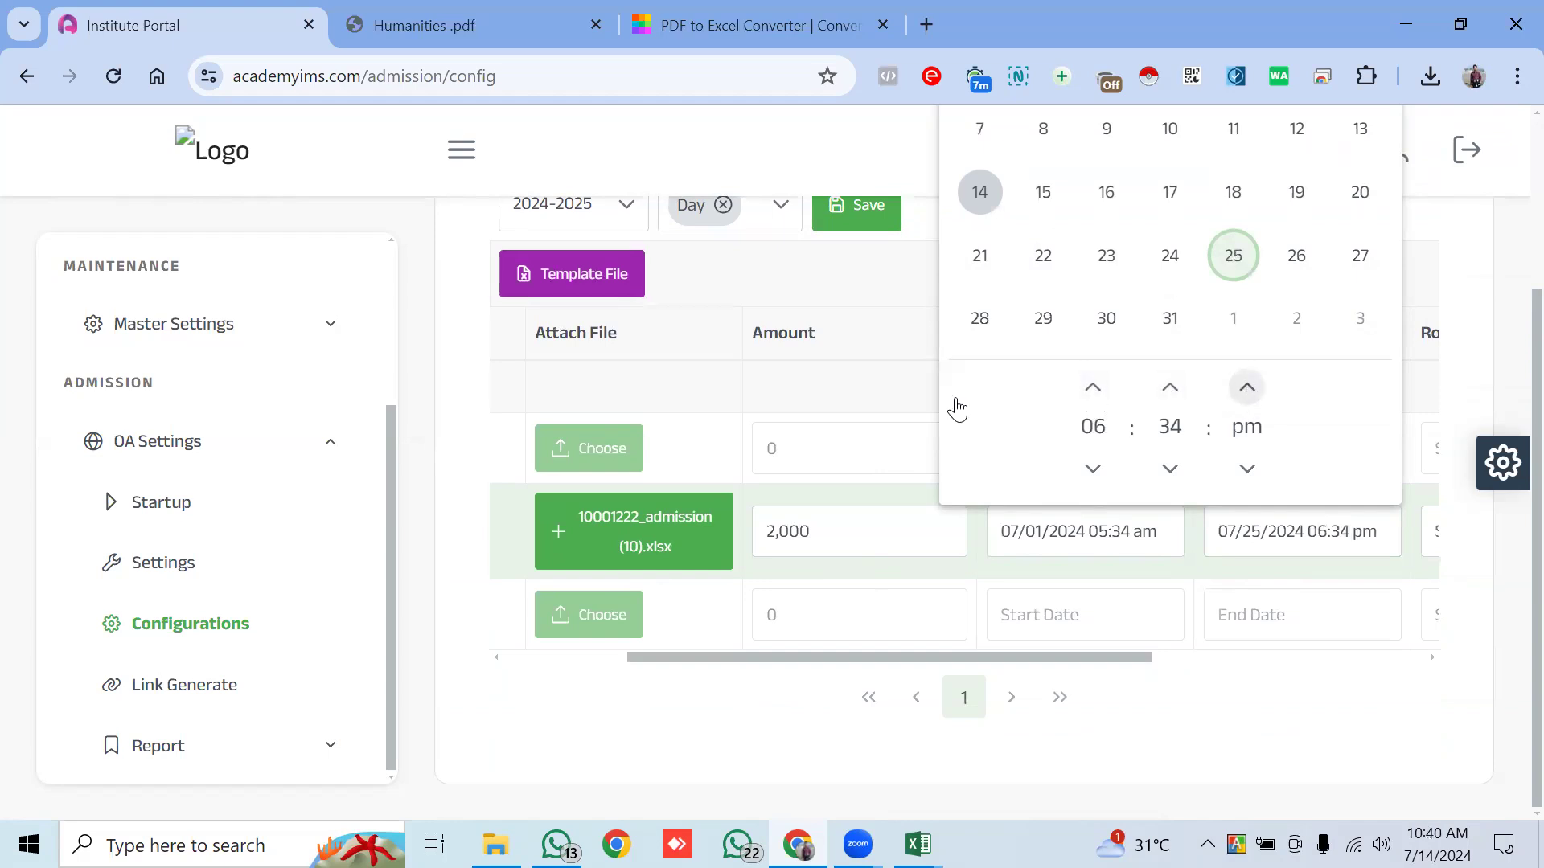
click(844, 374)
Set the Humanities group's starting roll number to 2001 and save the admission configuration.
scroll(1339, 487, right, 4)
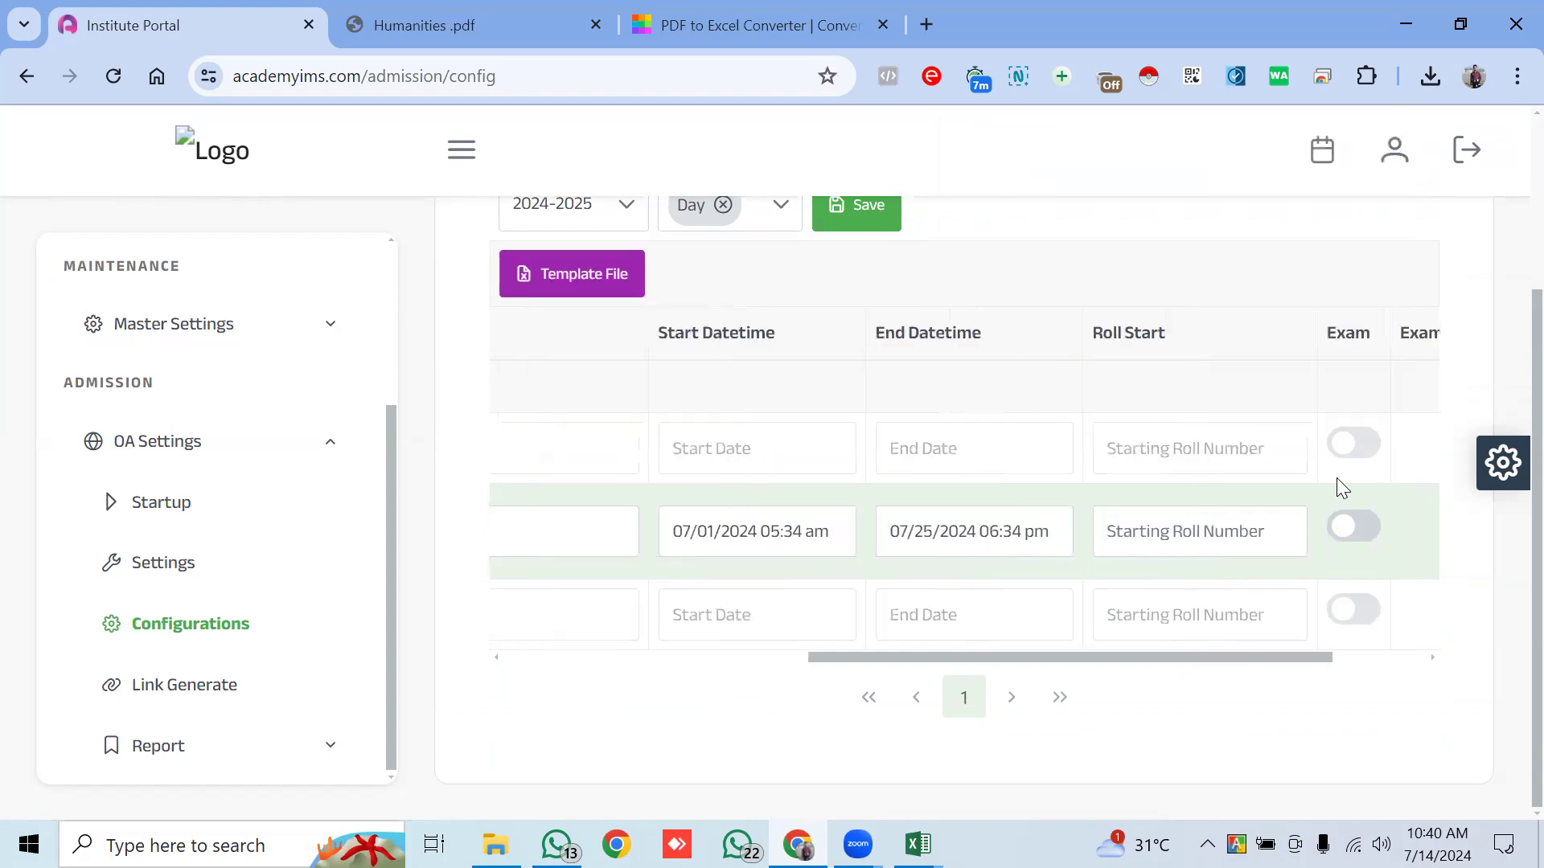
click(1166, 533)
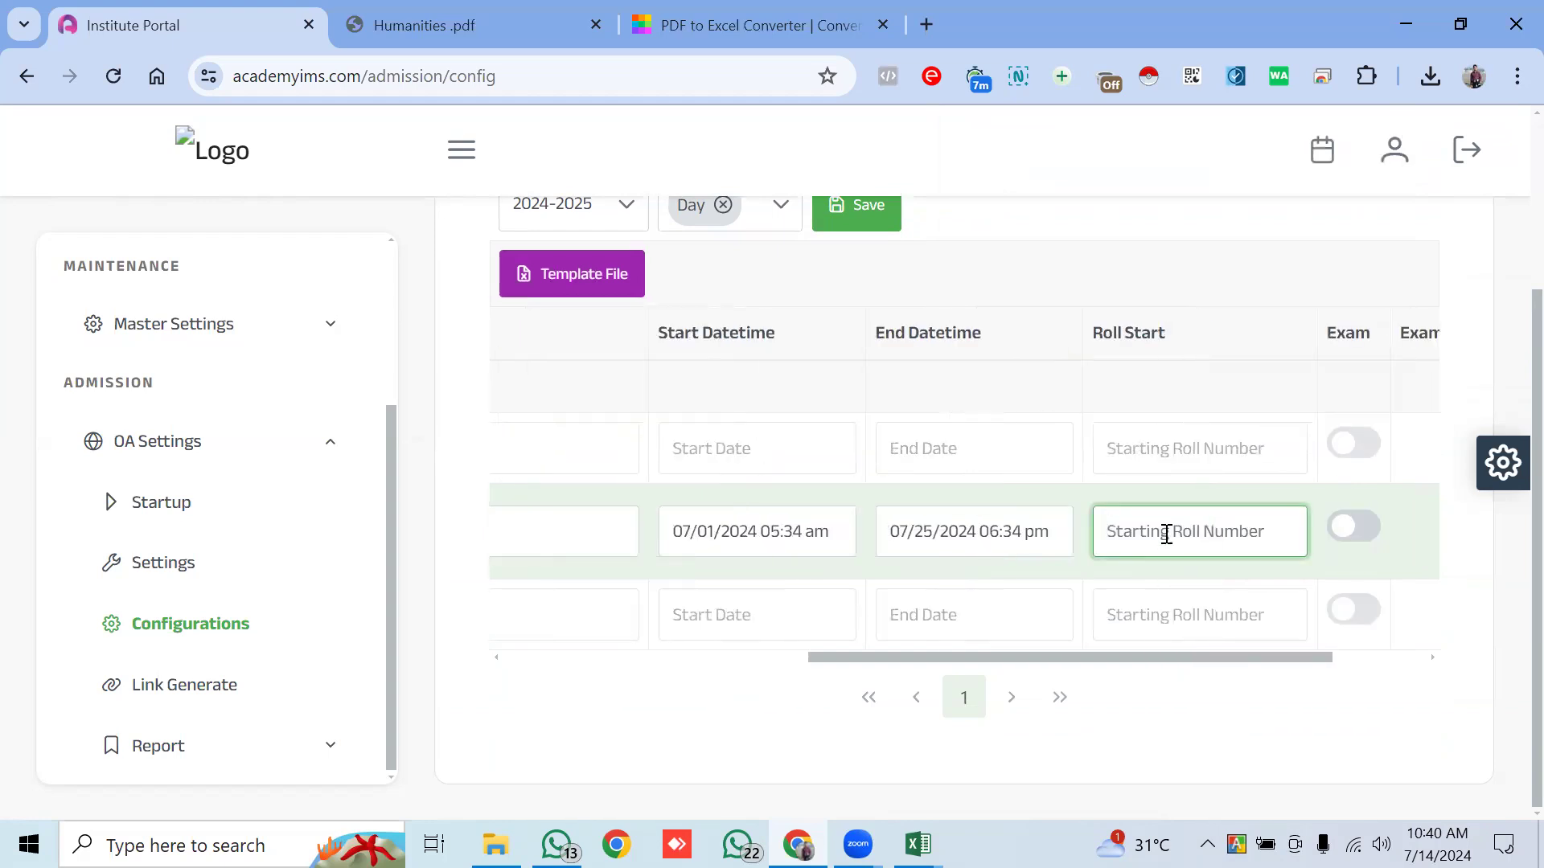
text(2001)
scroll(917, 523, left, 4)
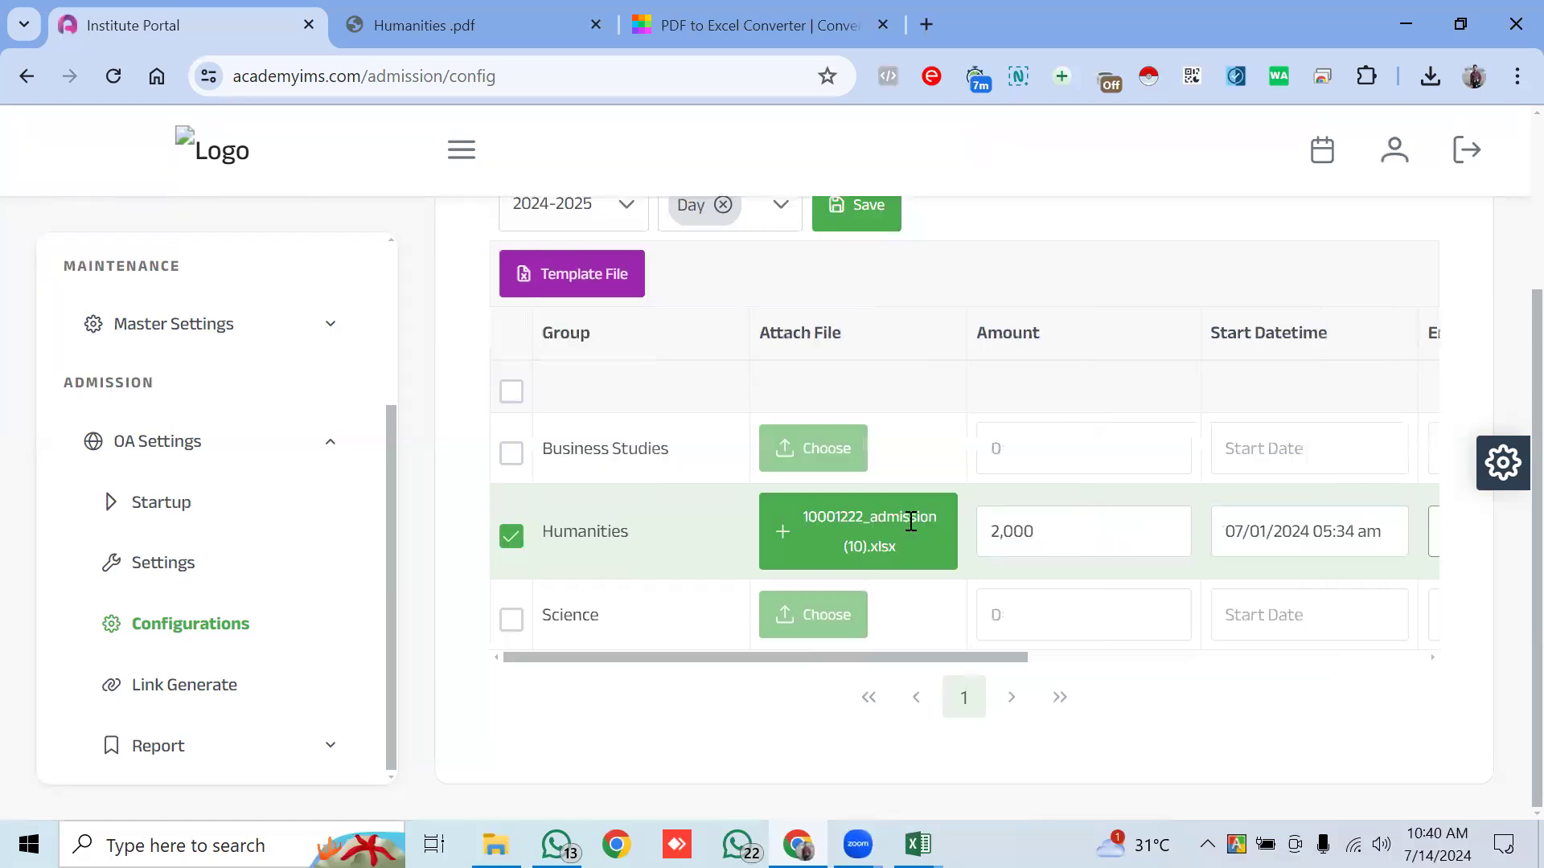
scroll(808, 283, up, 3)
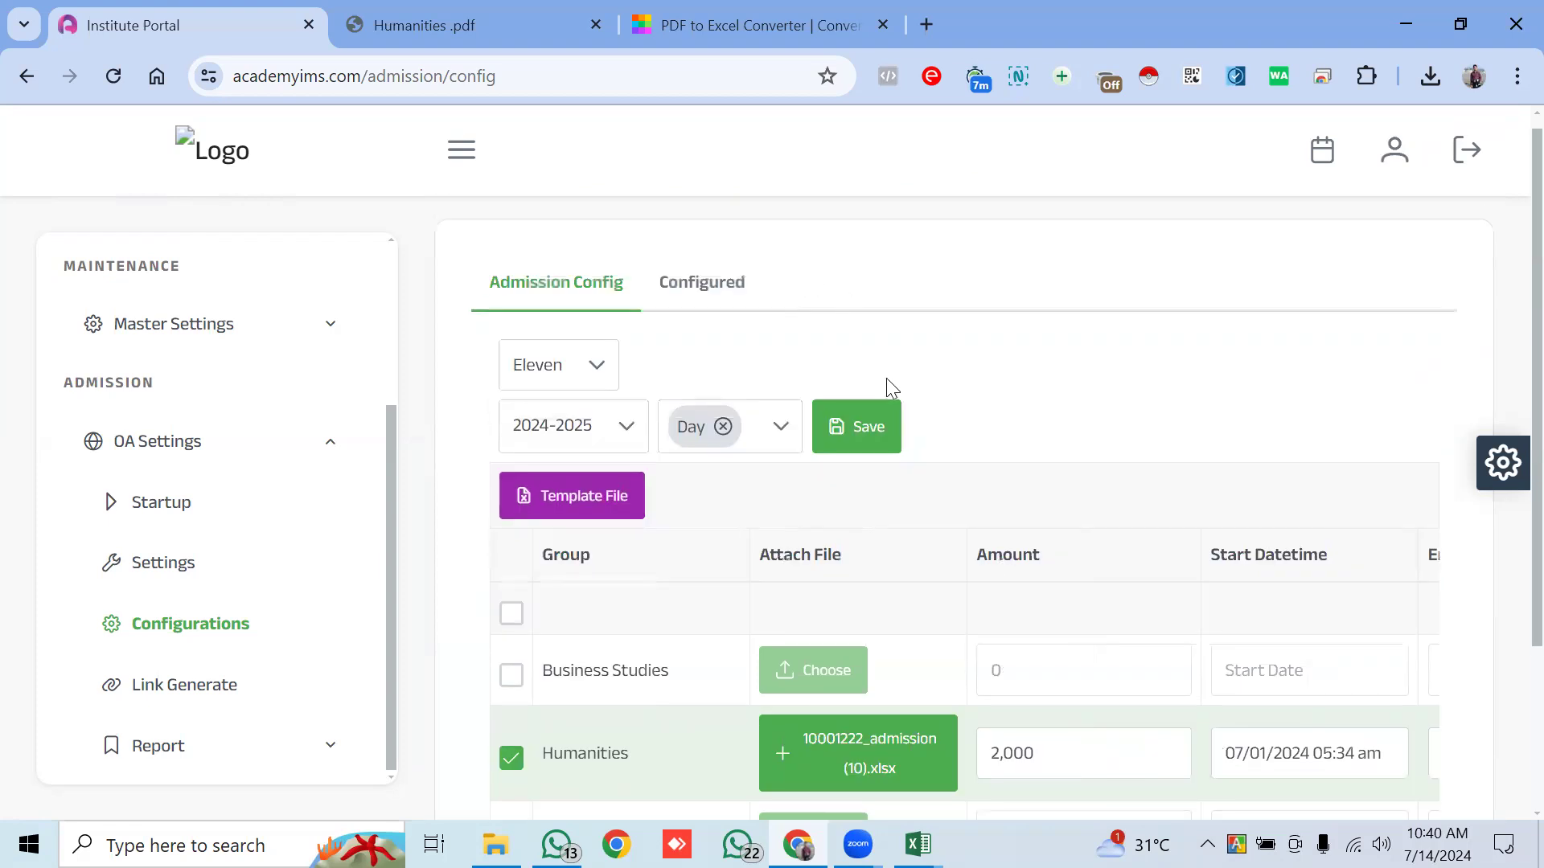
click(875, 426)
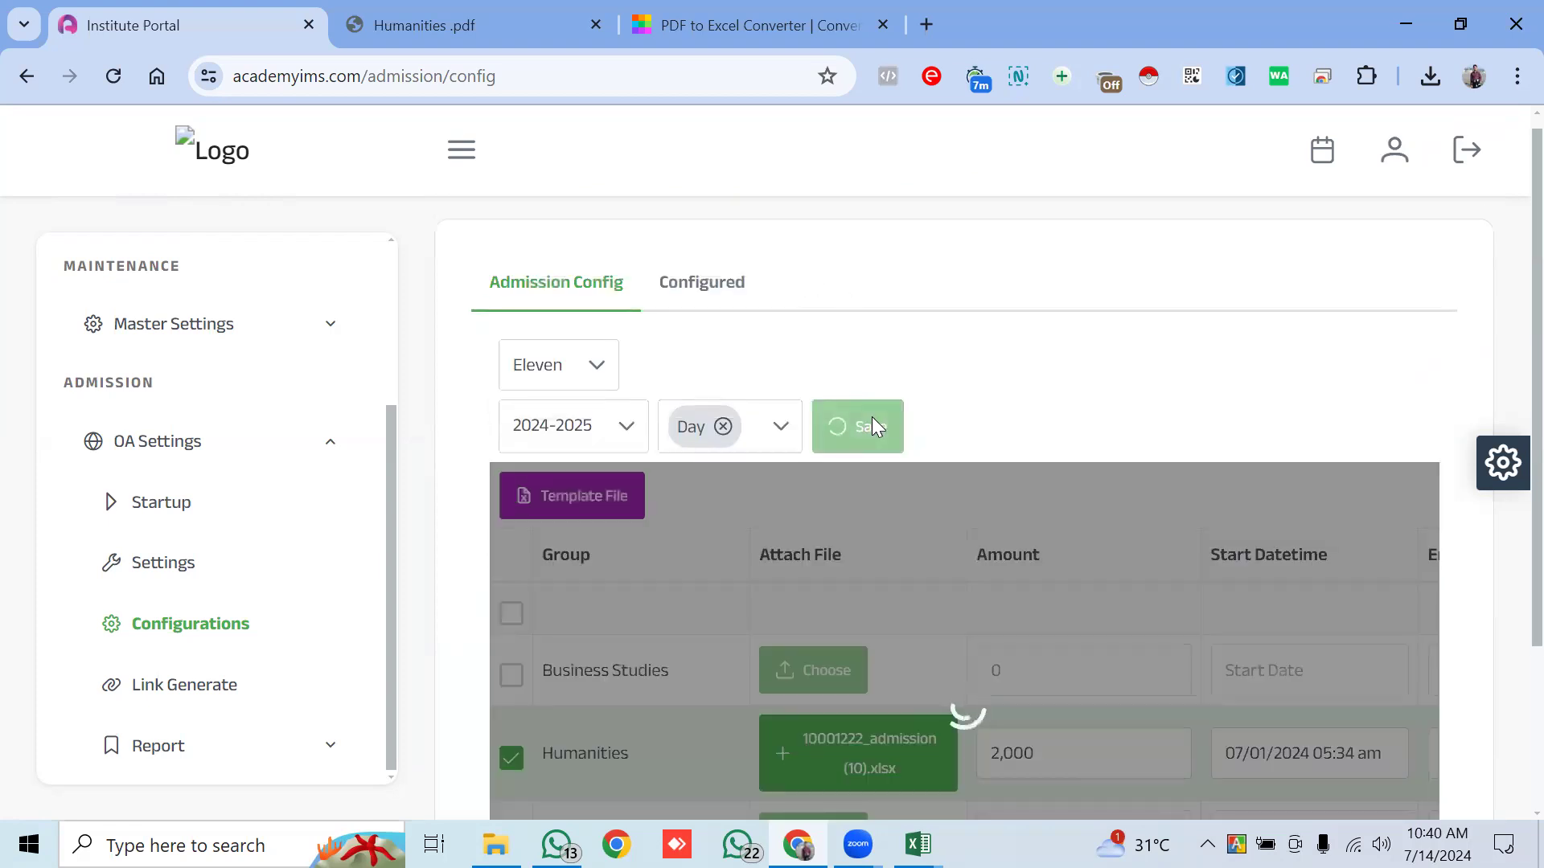
Go to the admission link generation page and open the institute's online application link.
scroll(873, 421, down, 3)
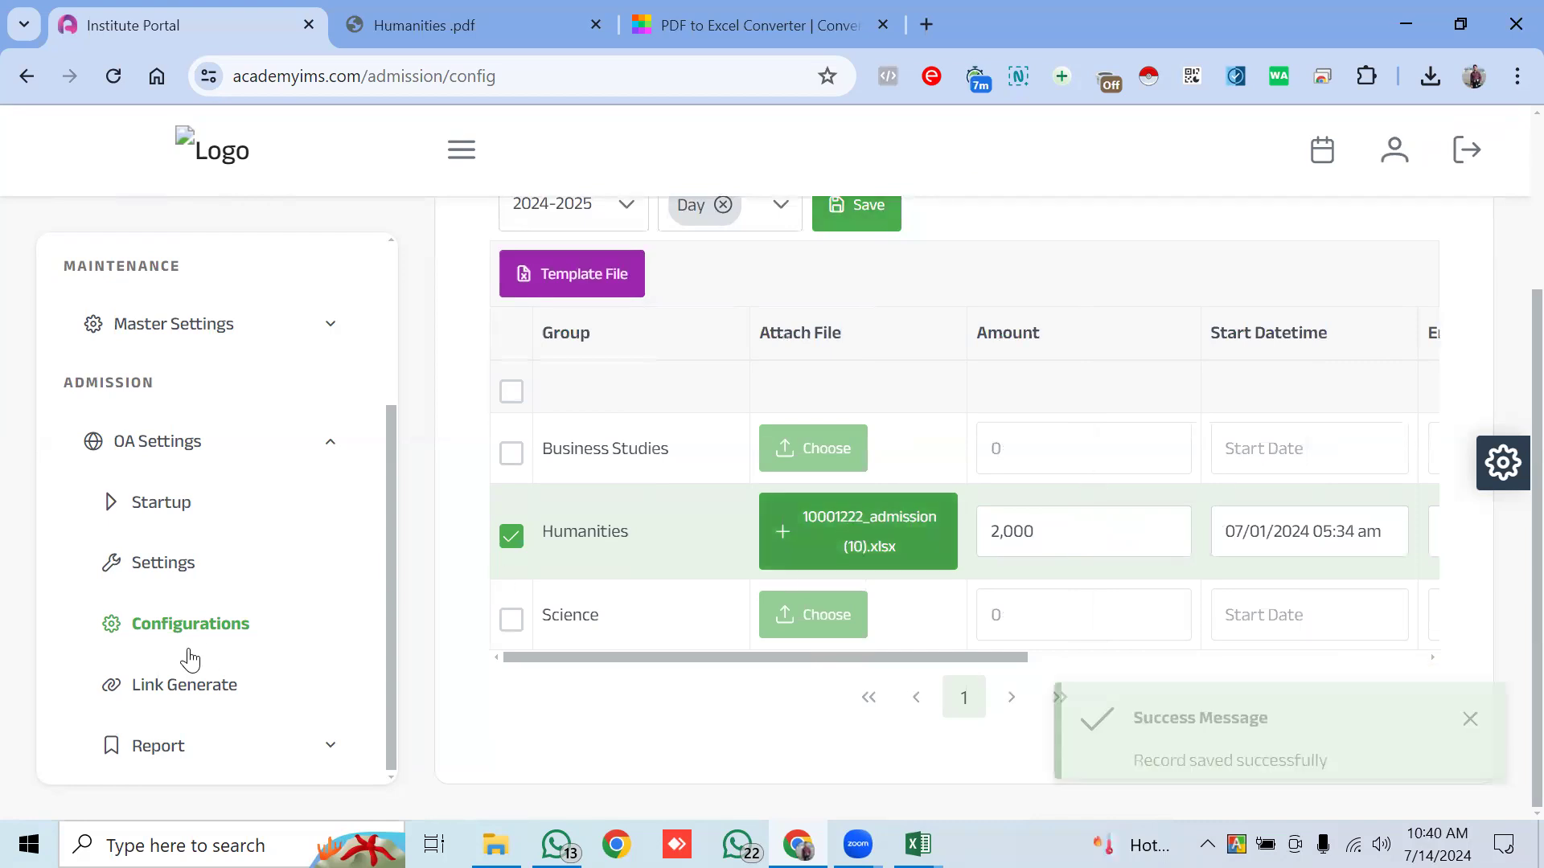
click(174, 695)
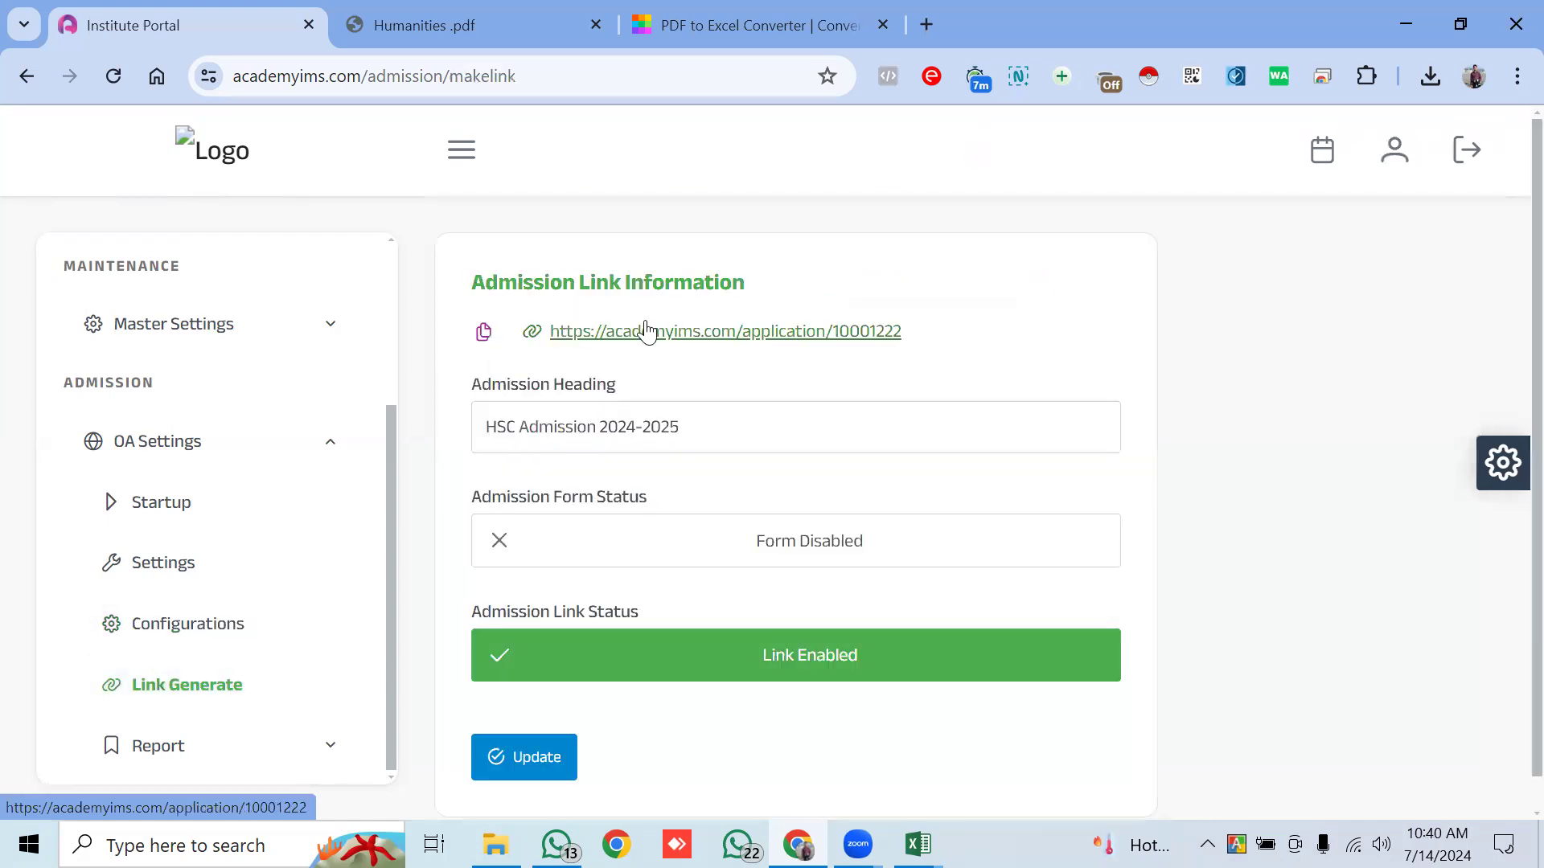
click(667, 330)
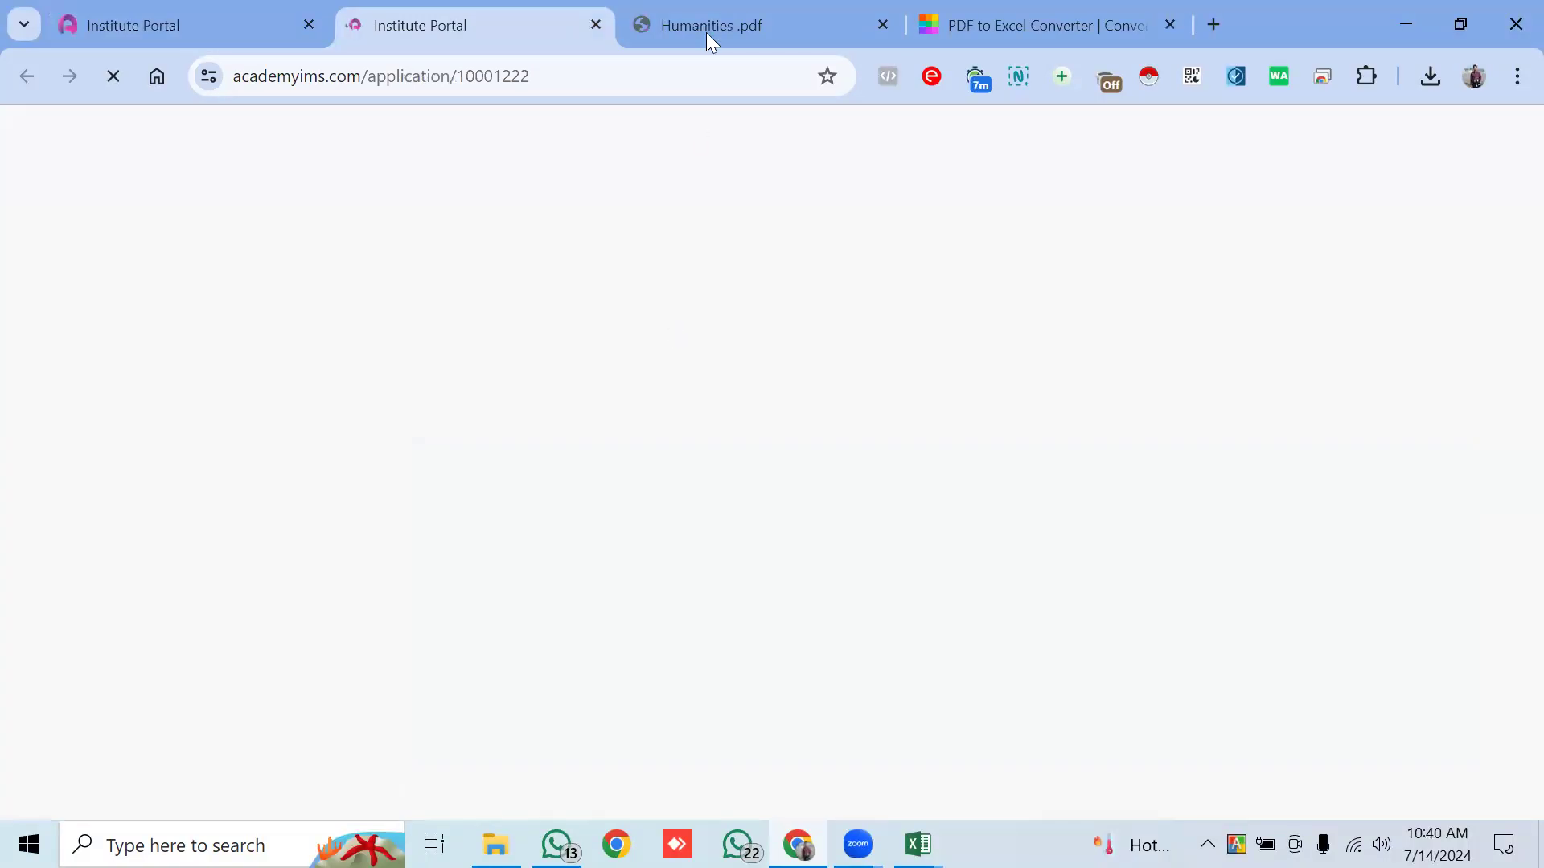
Copy the first candidate's SSC roll from Humanities .pdf and search for it on the HSC Admission 2024-2025 application page.
click(711, 14)
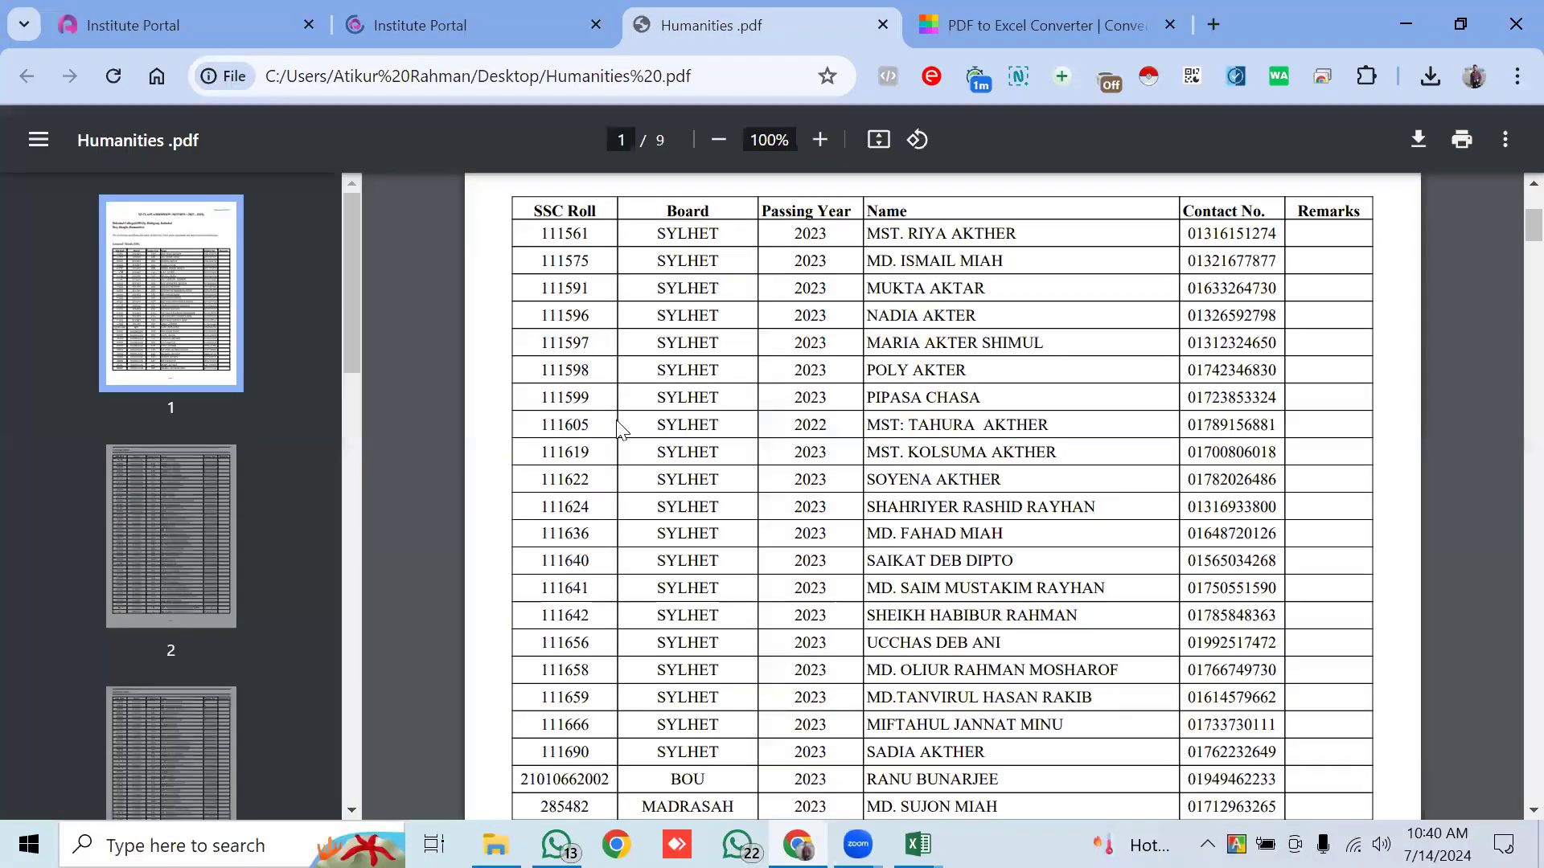
double_click(567, 235)
key(ctrl+c)
click(462, 21)
click(119, 577)
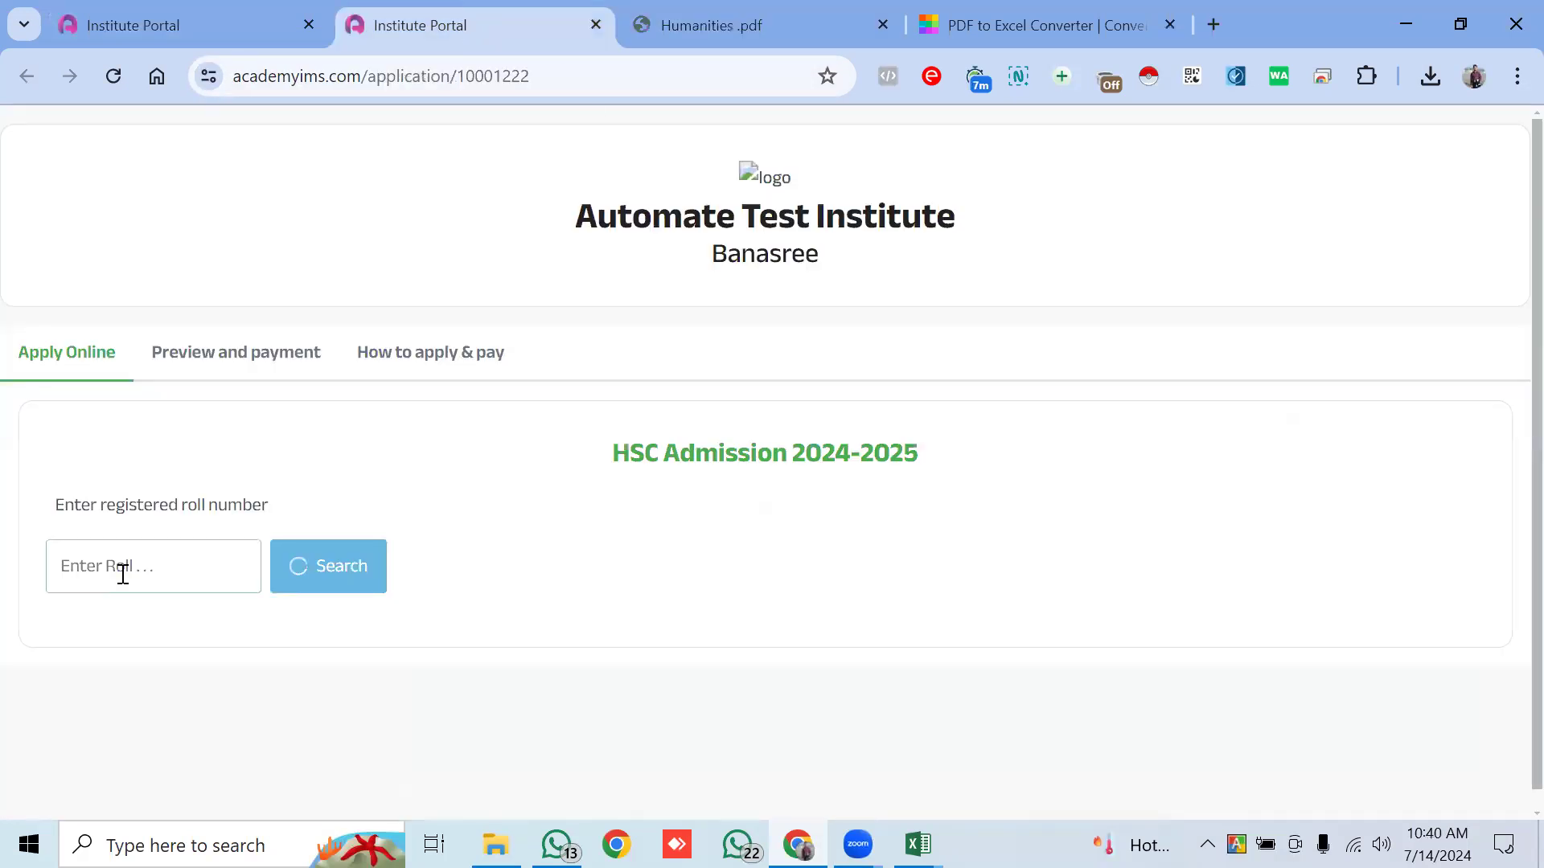
key(ctrl+v)
click(318, 579)
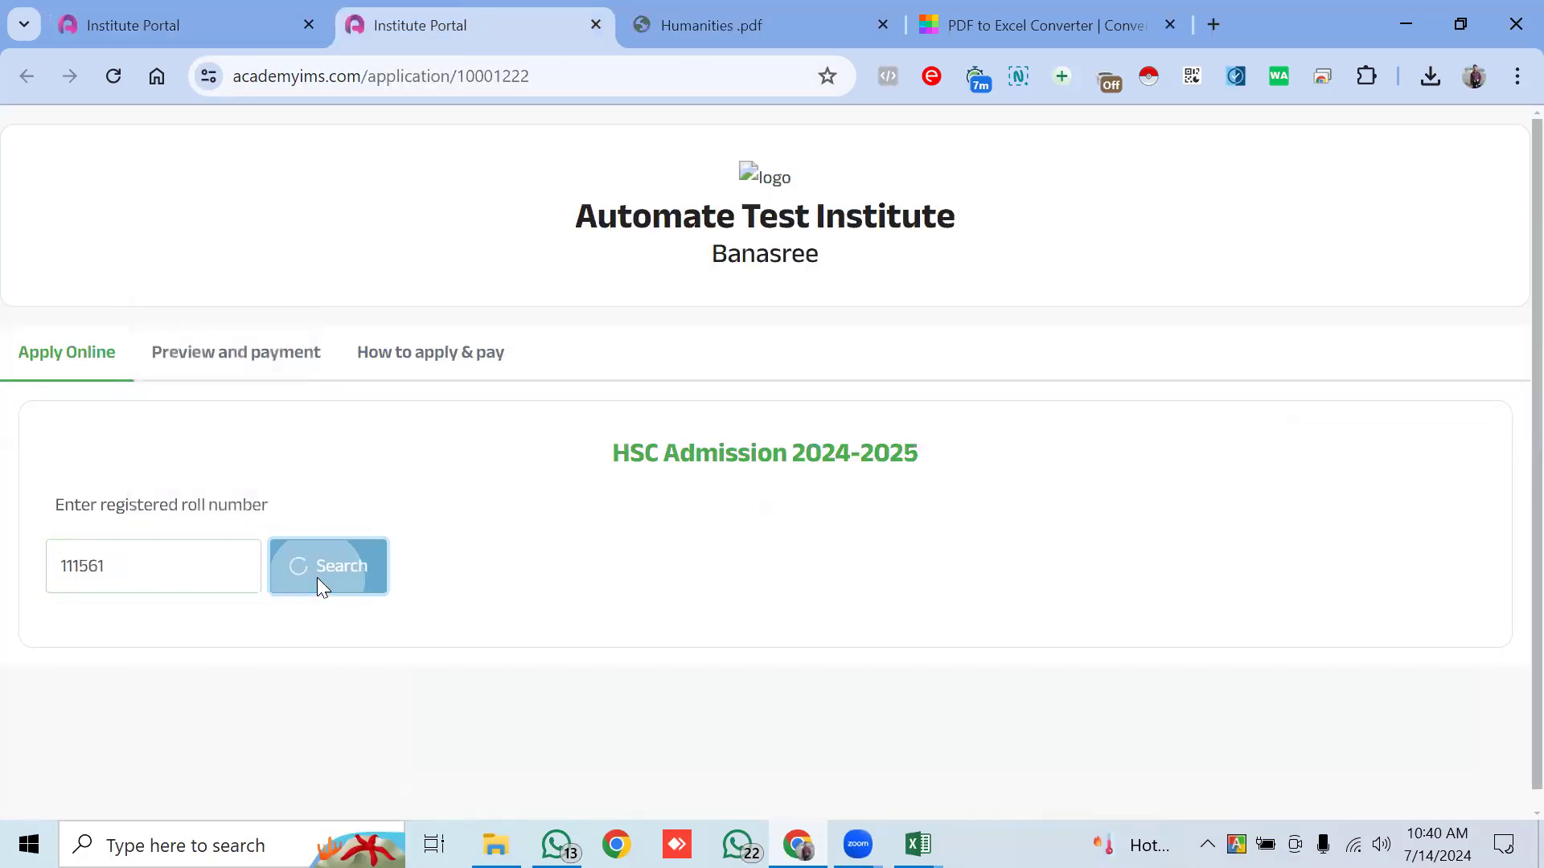
Review the candidate's application form from student information through guardian, academic and vaccine sections to the file attachments.
scroll(534, 547, down, 6)
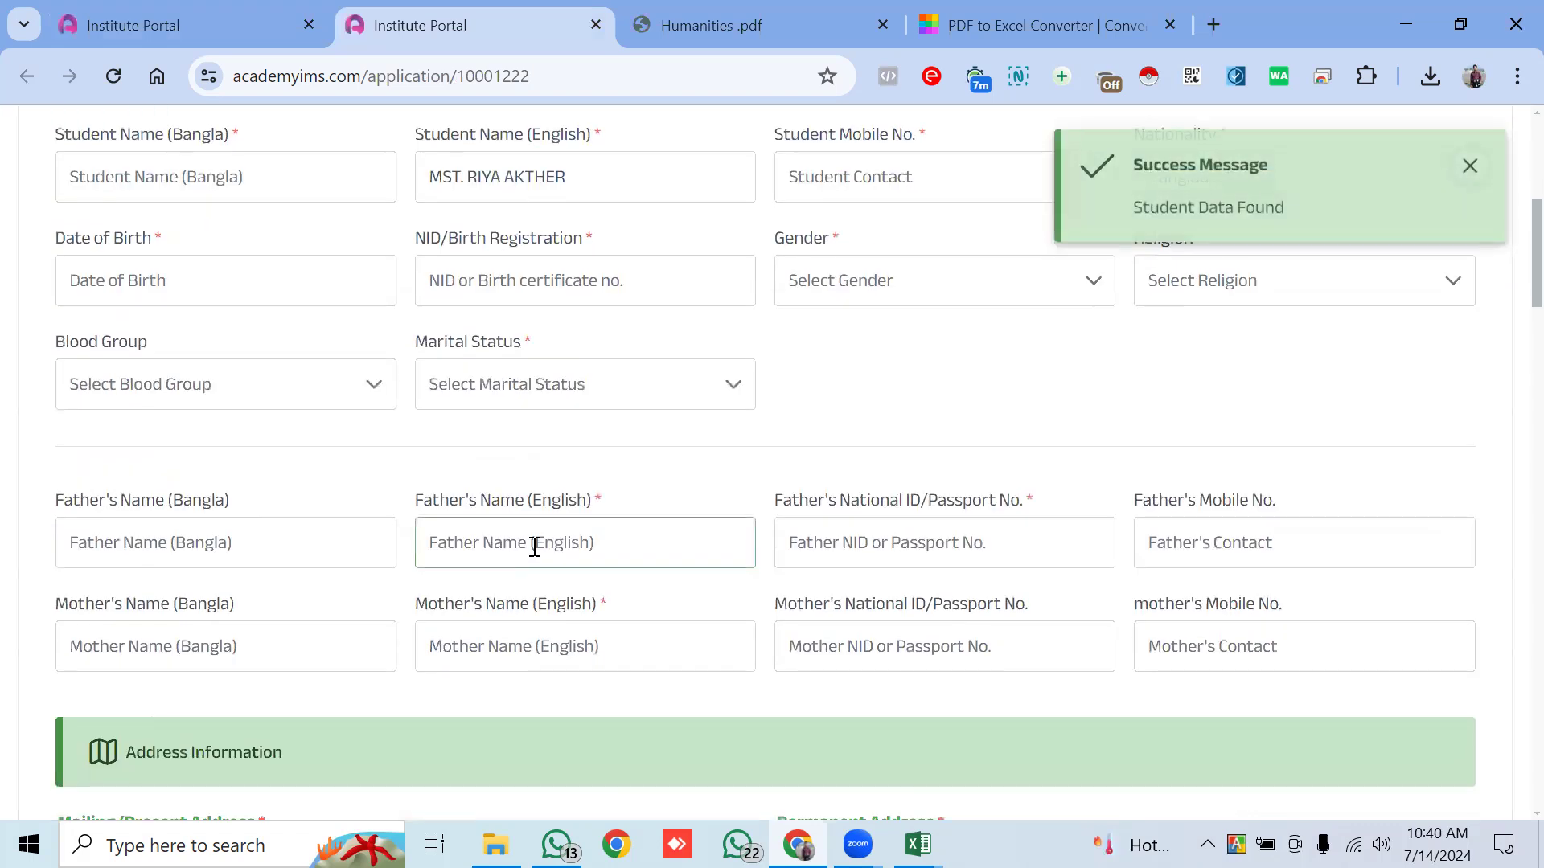
scroll(534, 546, up, 3)
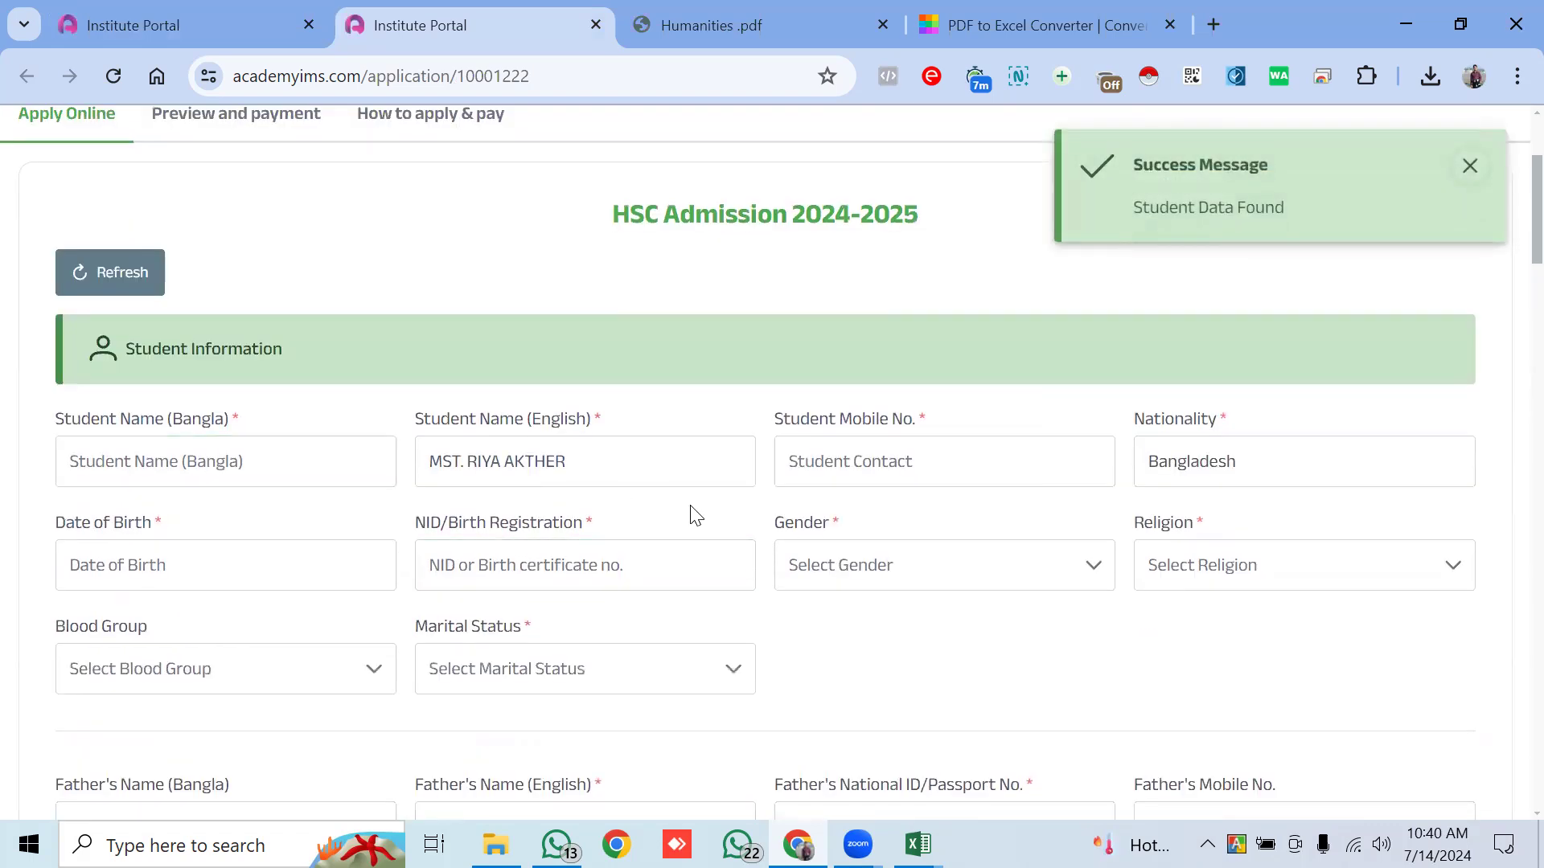
scroll(691, 512, down, 5)
scroll(694, 515, down, 20)
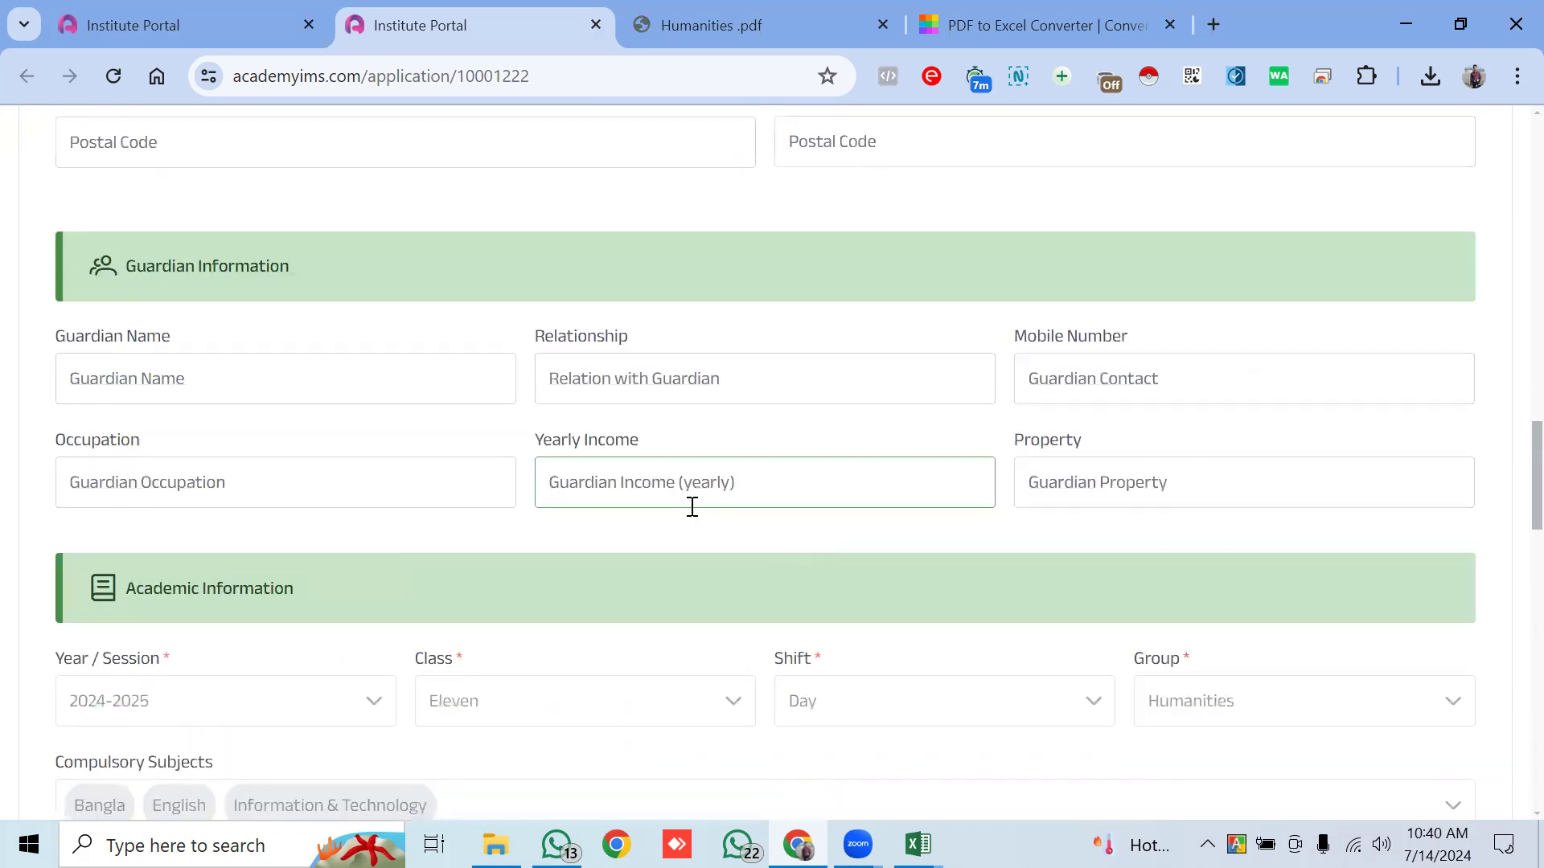
scroll(692, 516, down, 10)
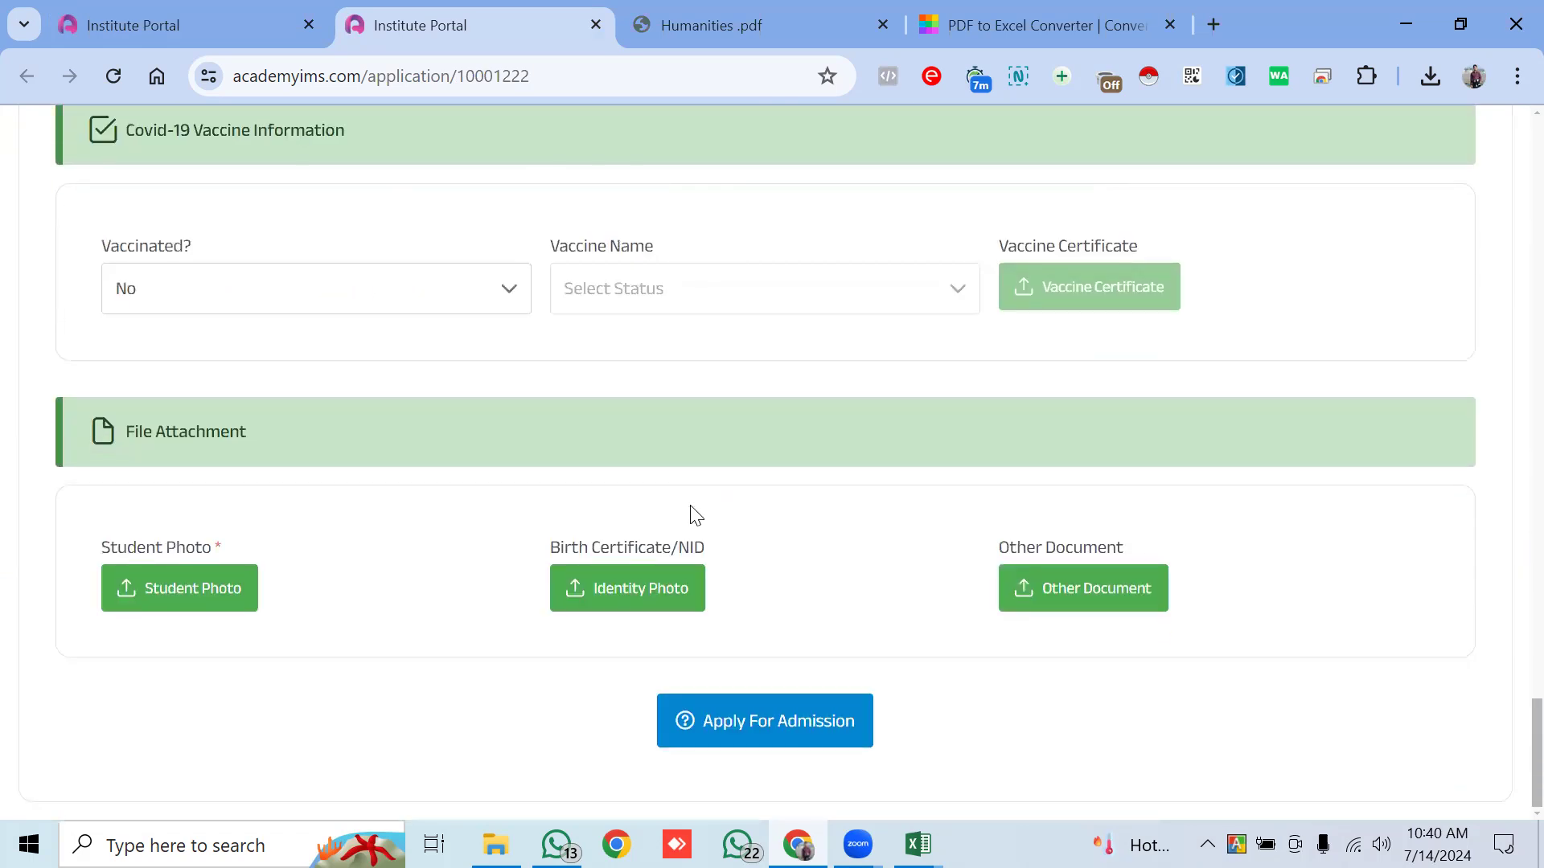
scroll(626, 534, up, 15)
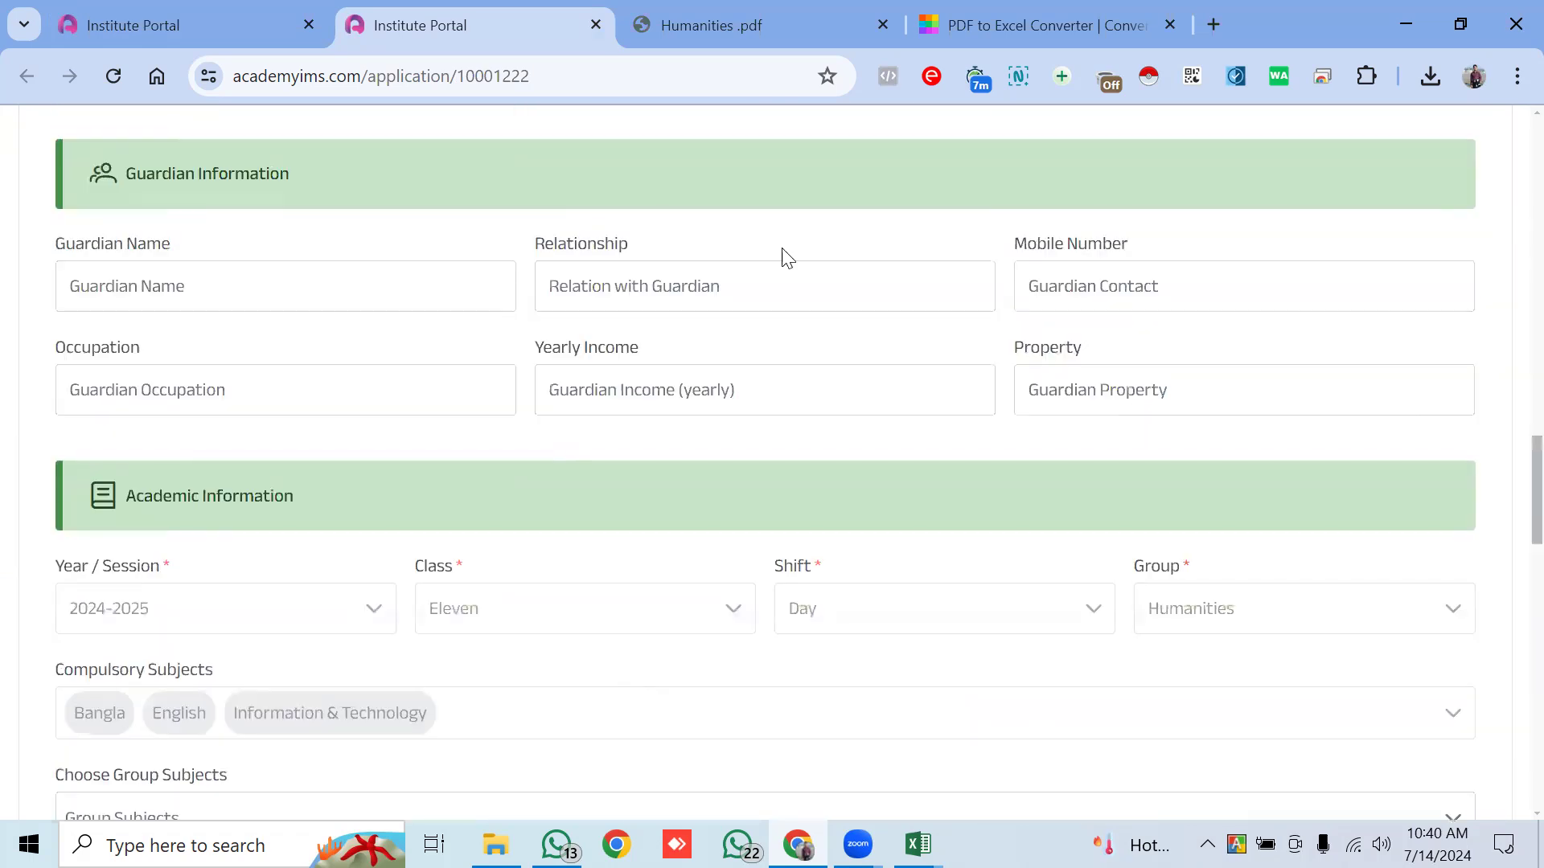
scroll(459, 389, up, 15)
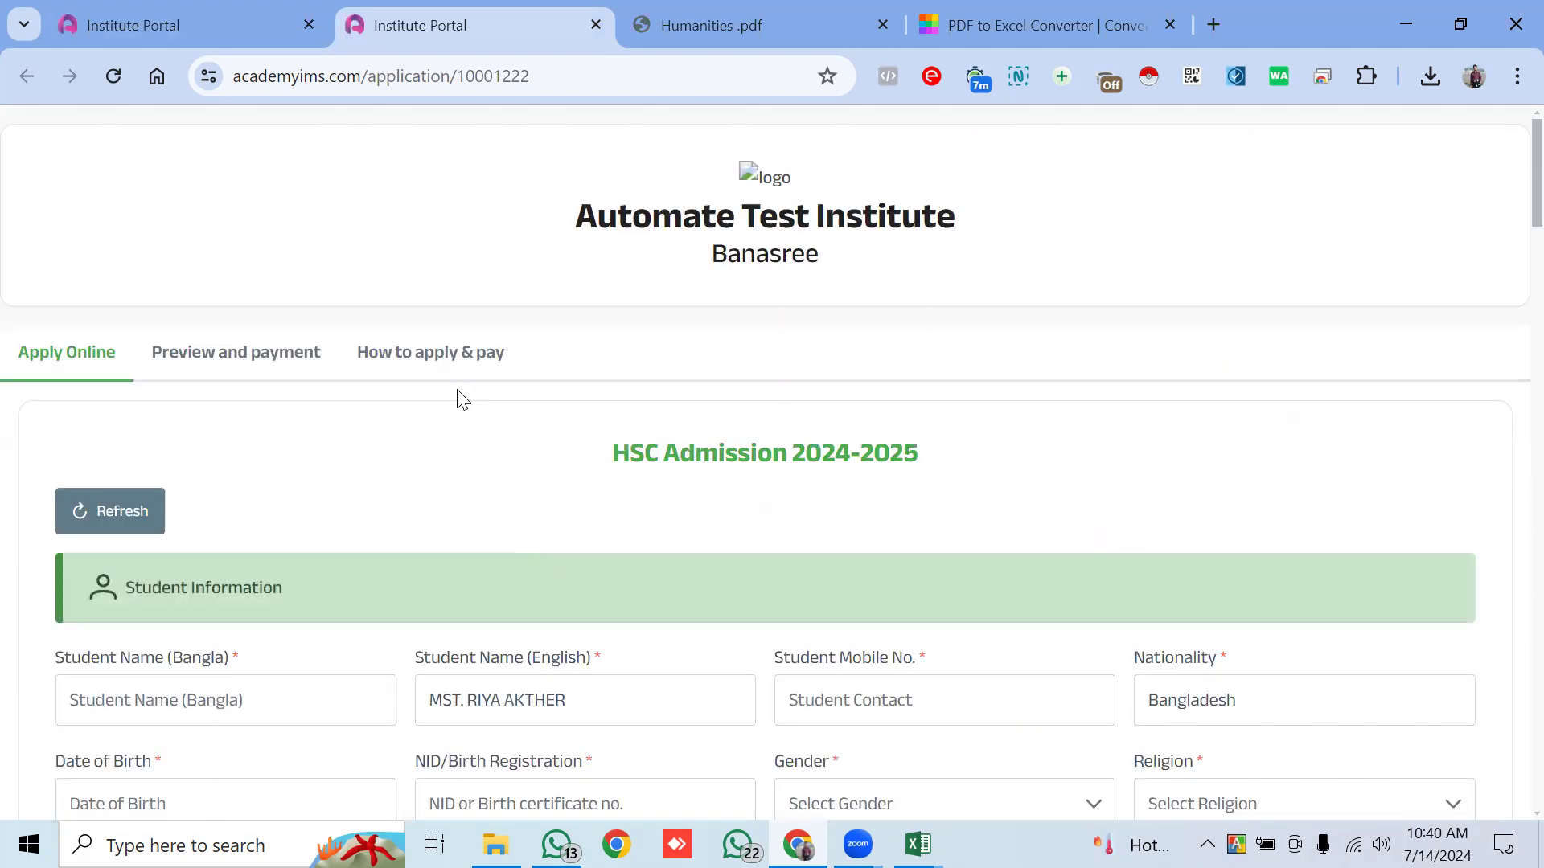
Read through the How to apply & pay instructions on the application page.
click(418, 356)
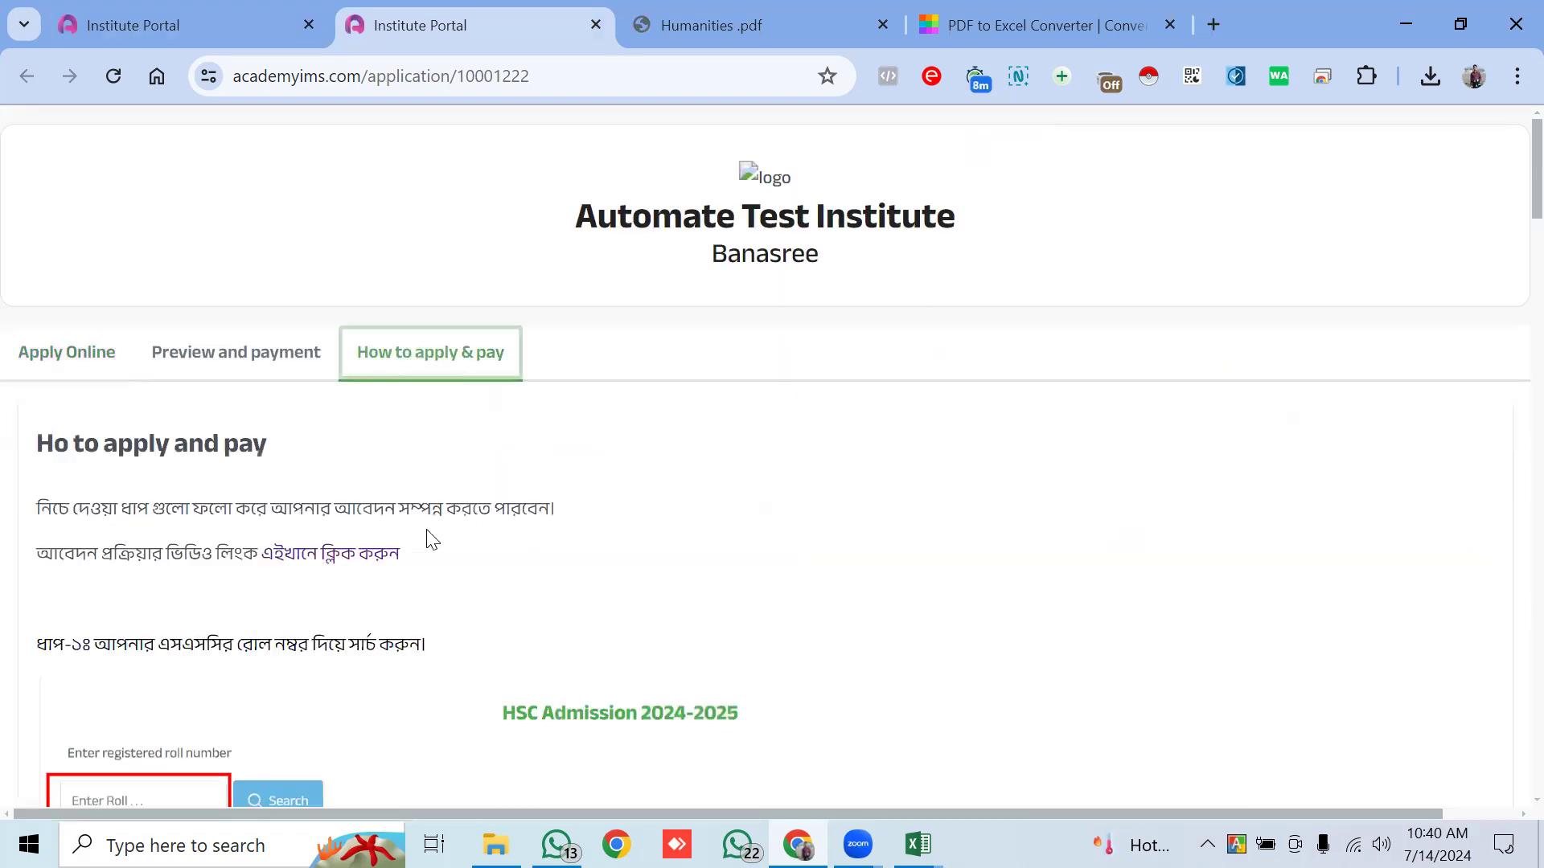
scroll(431, 541, down, 15)
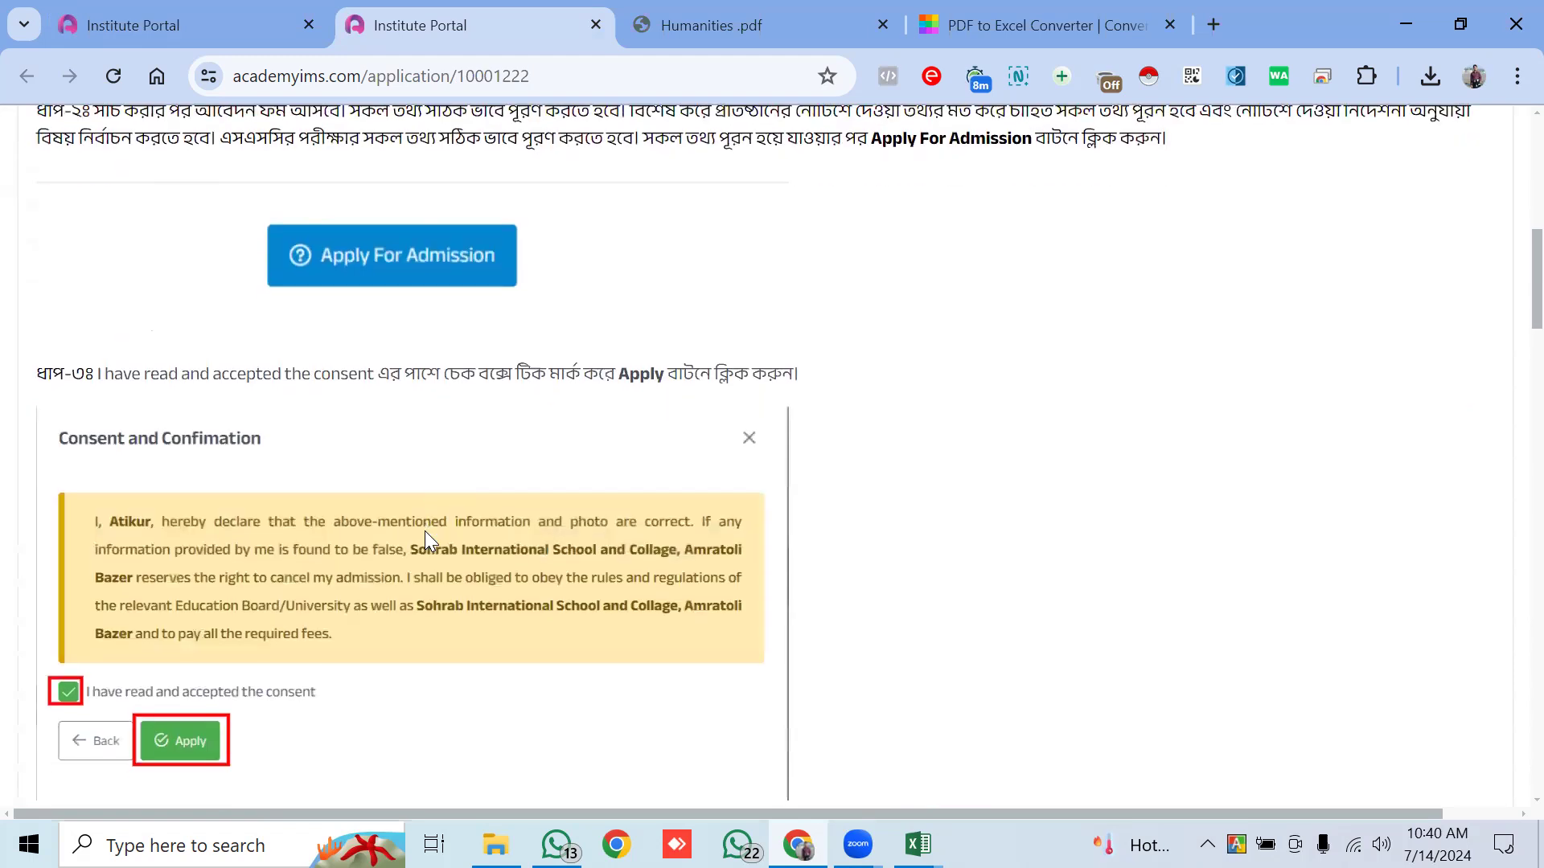
scroll(424, 530, down, 20)
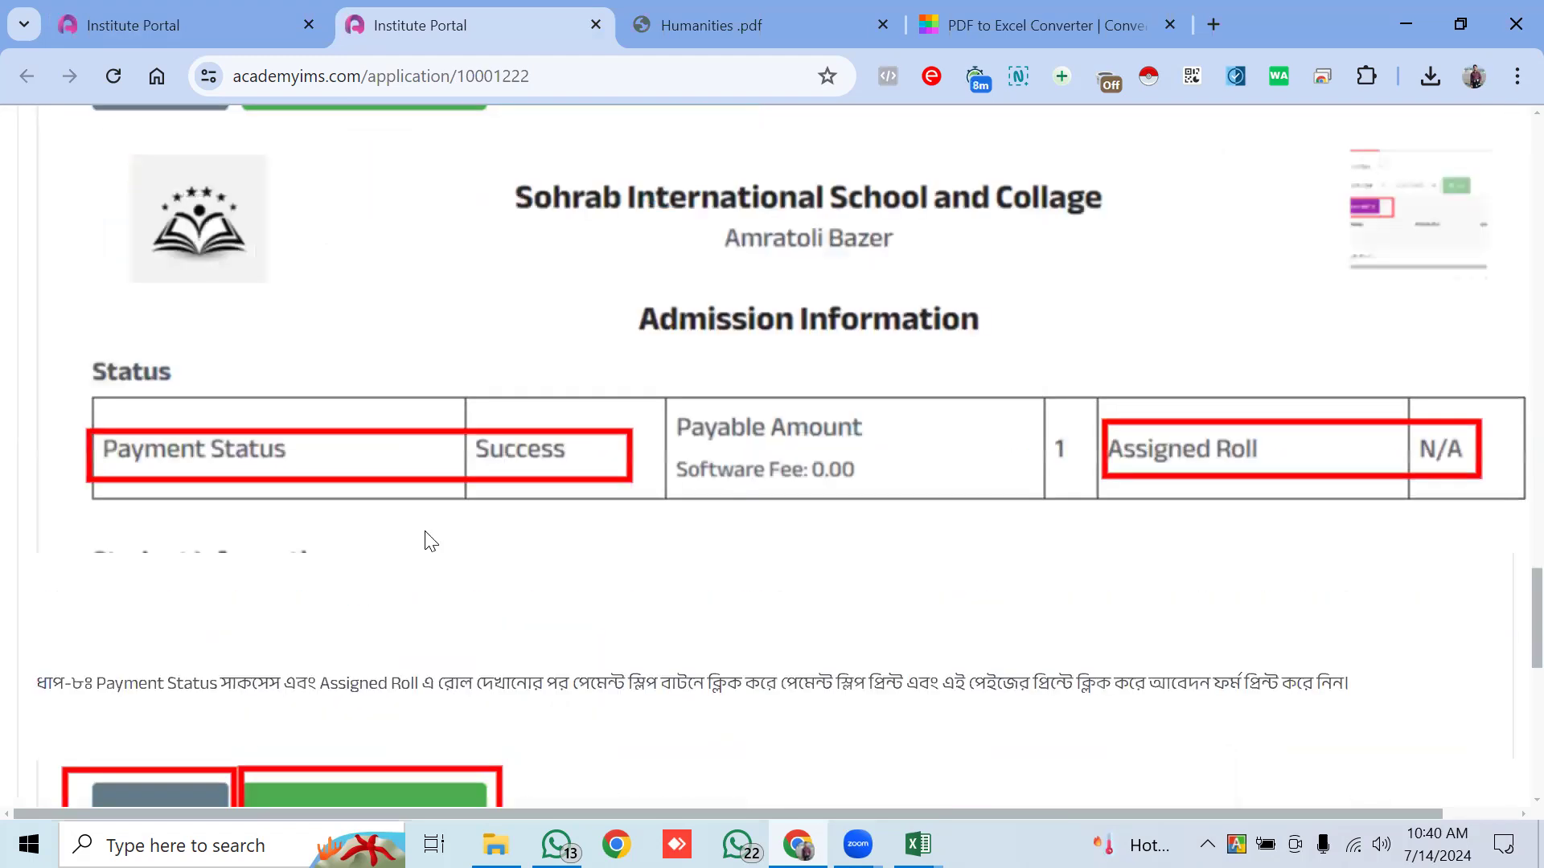
scroll(423, 530, up, 15)
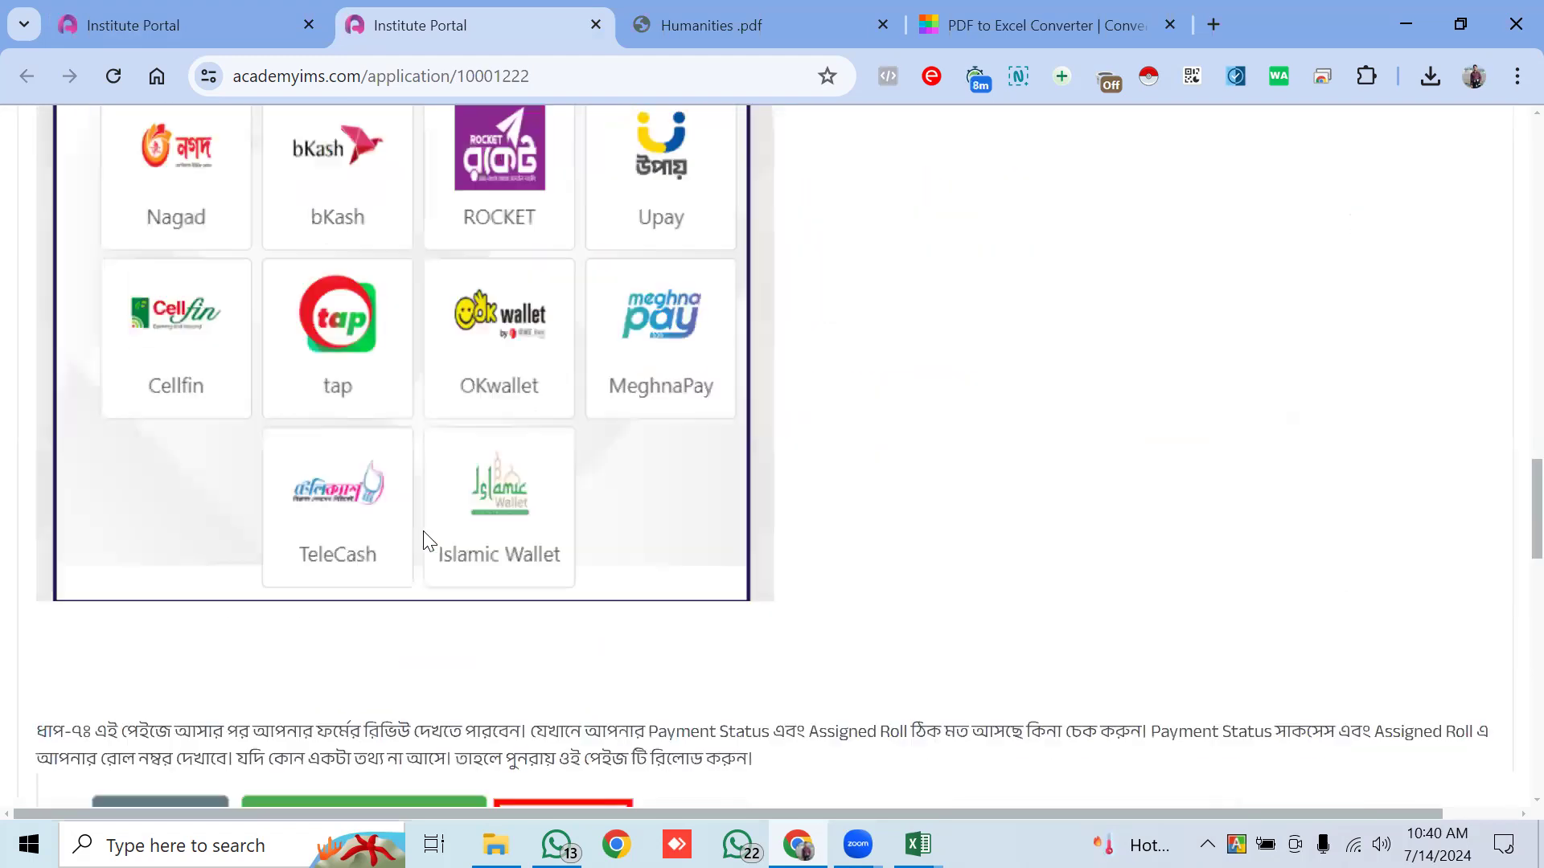
scroll(428, 540, up, 10)
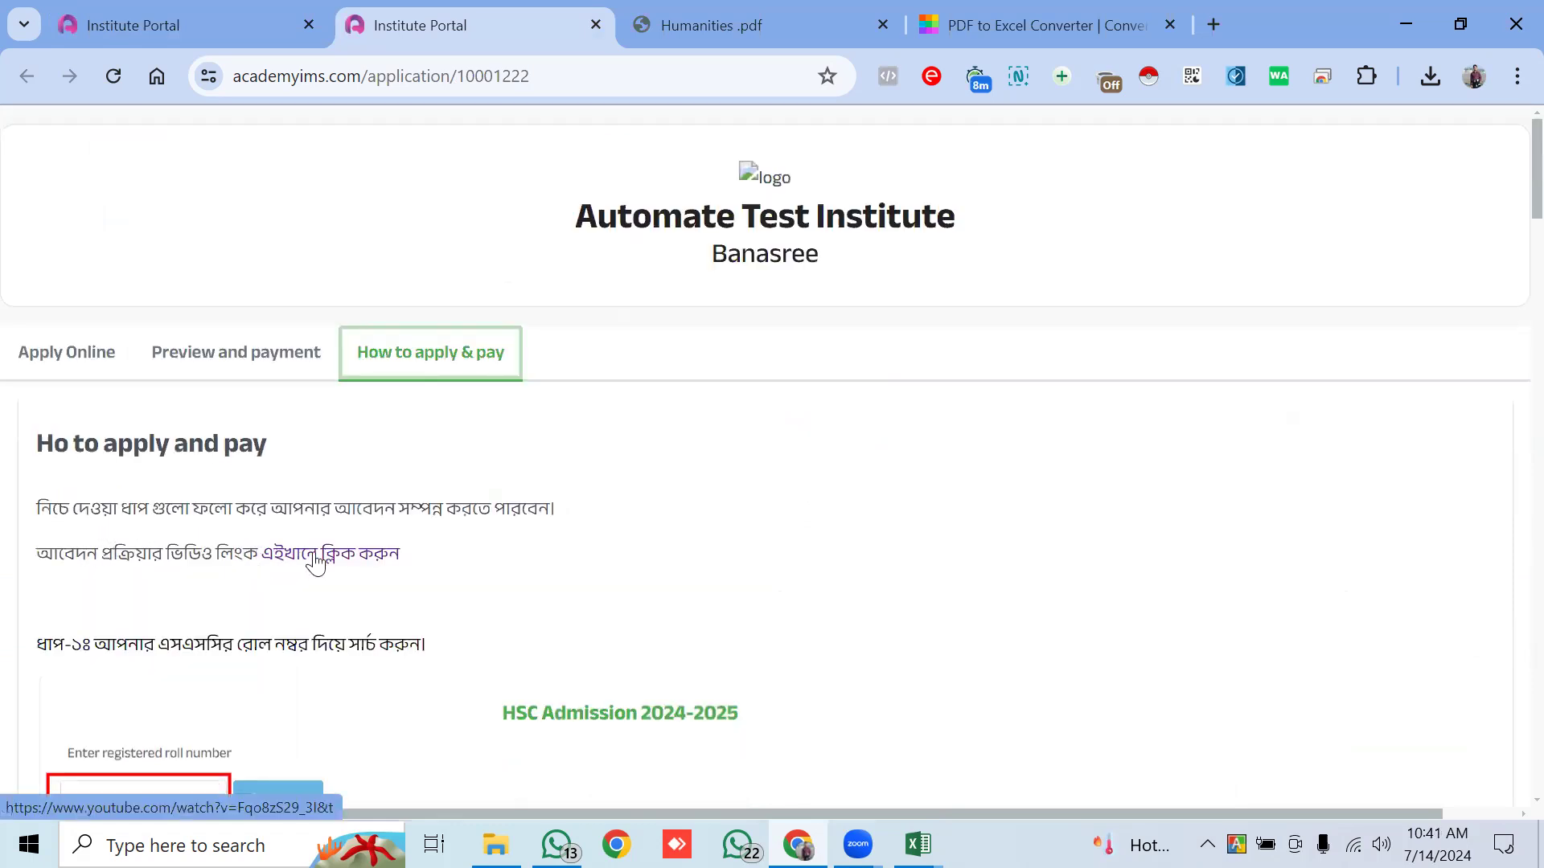
View the application process video linked in the instructions, check the closing payment notes and close the video.
click(343, 561)
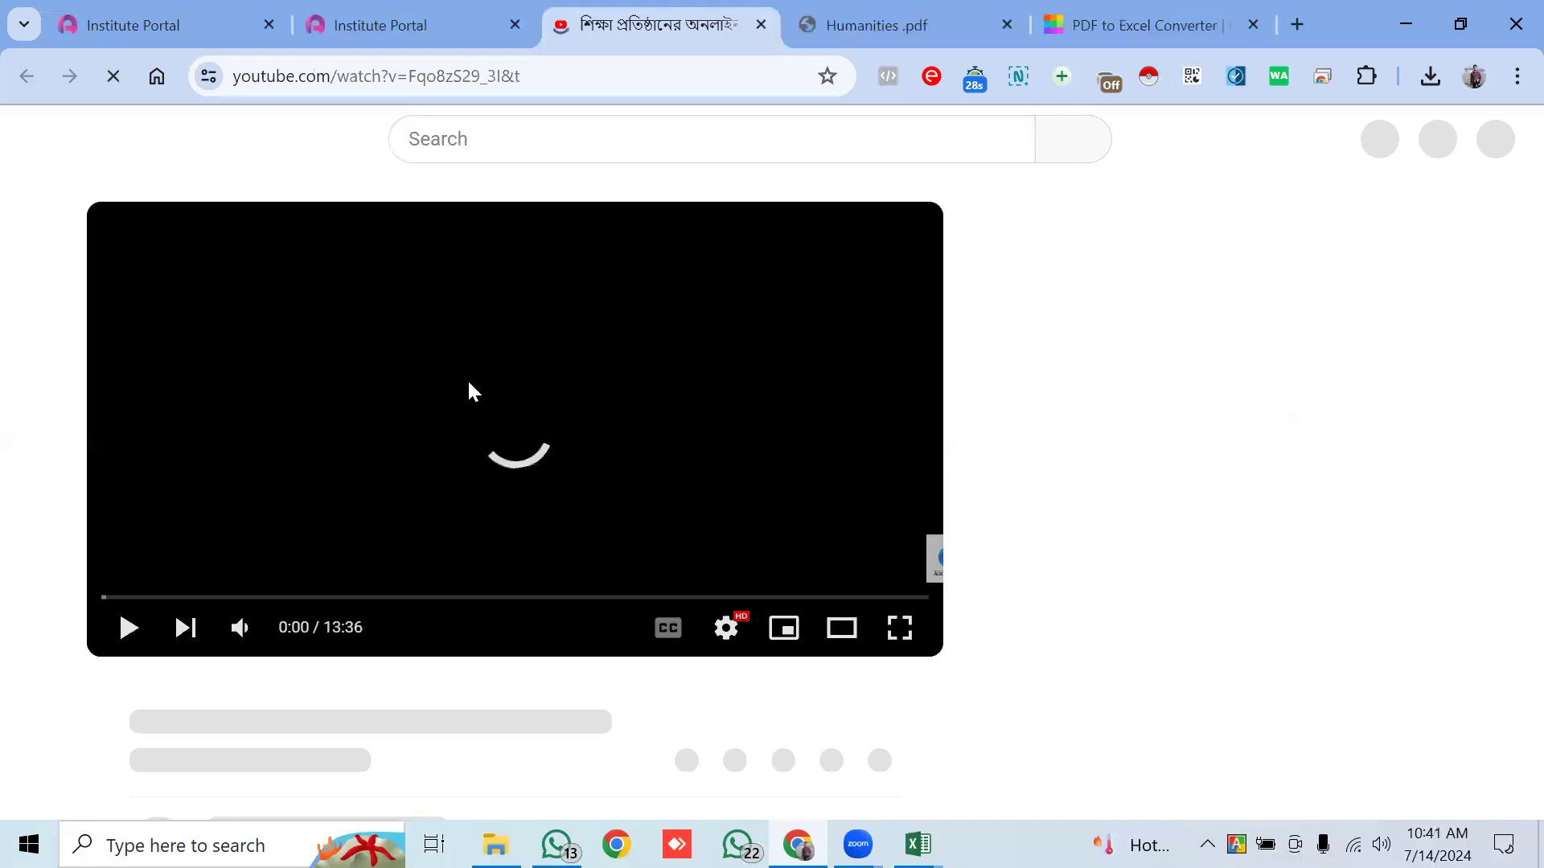
click(486, 10)
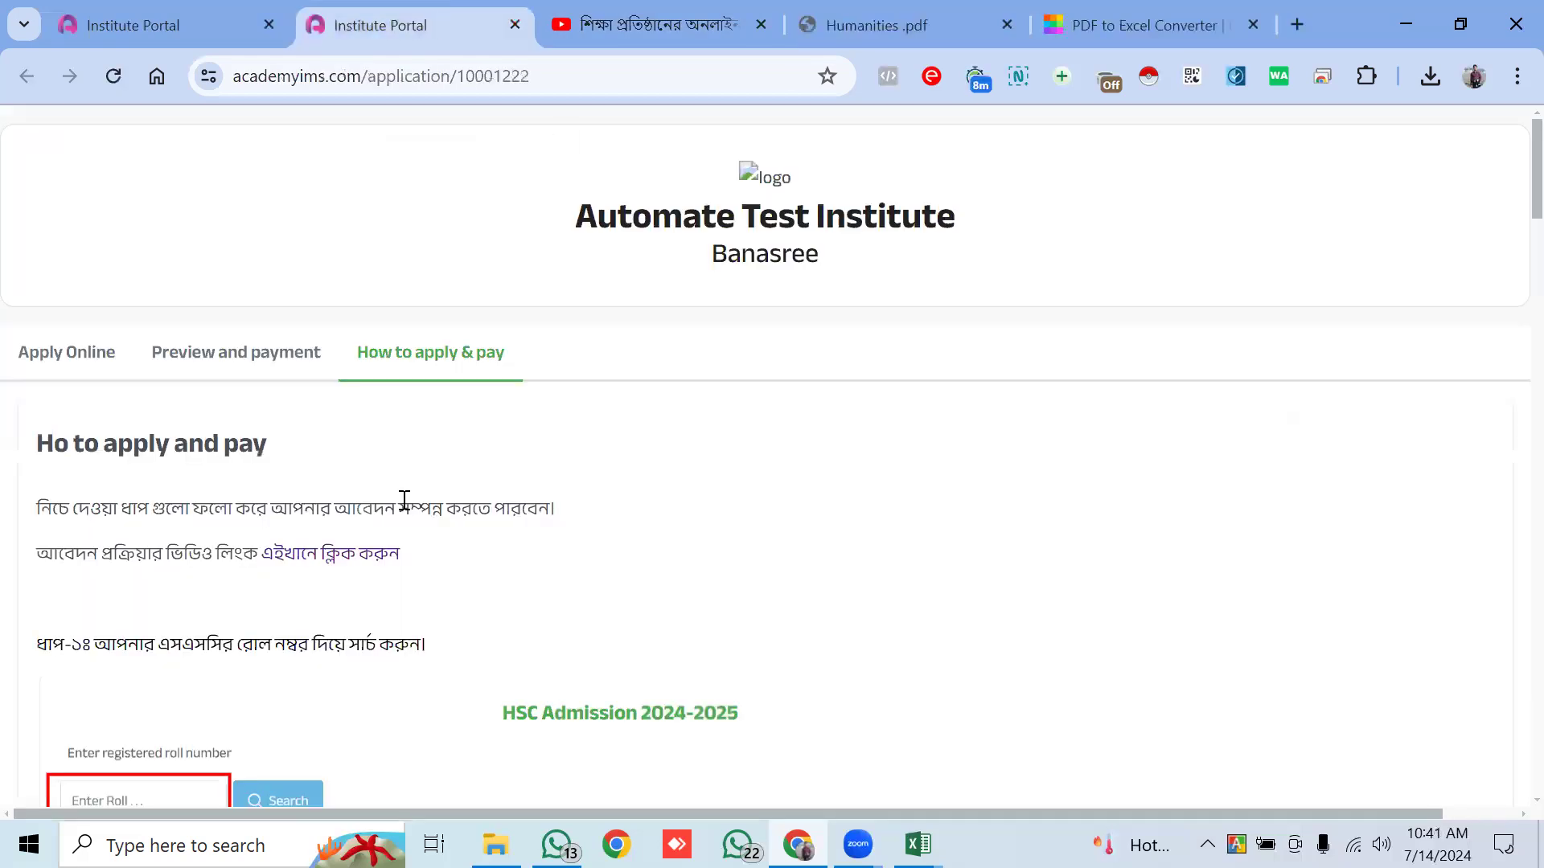
scroll(422, 470, down, 20)
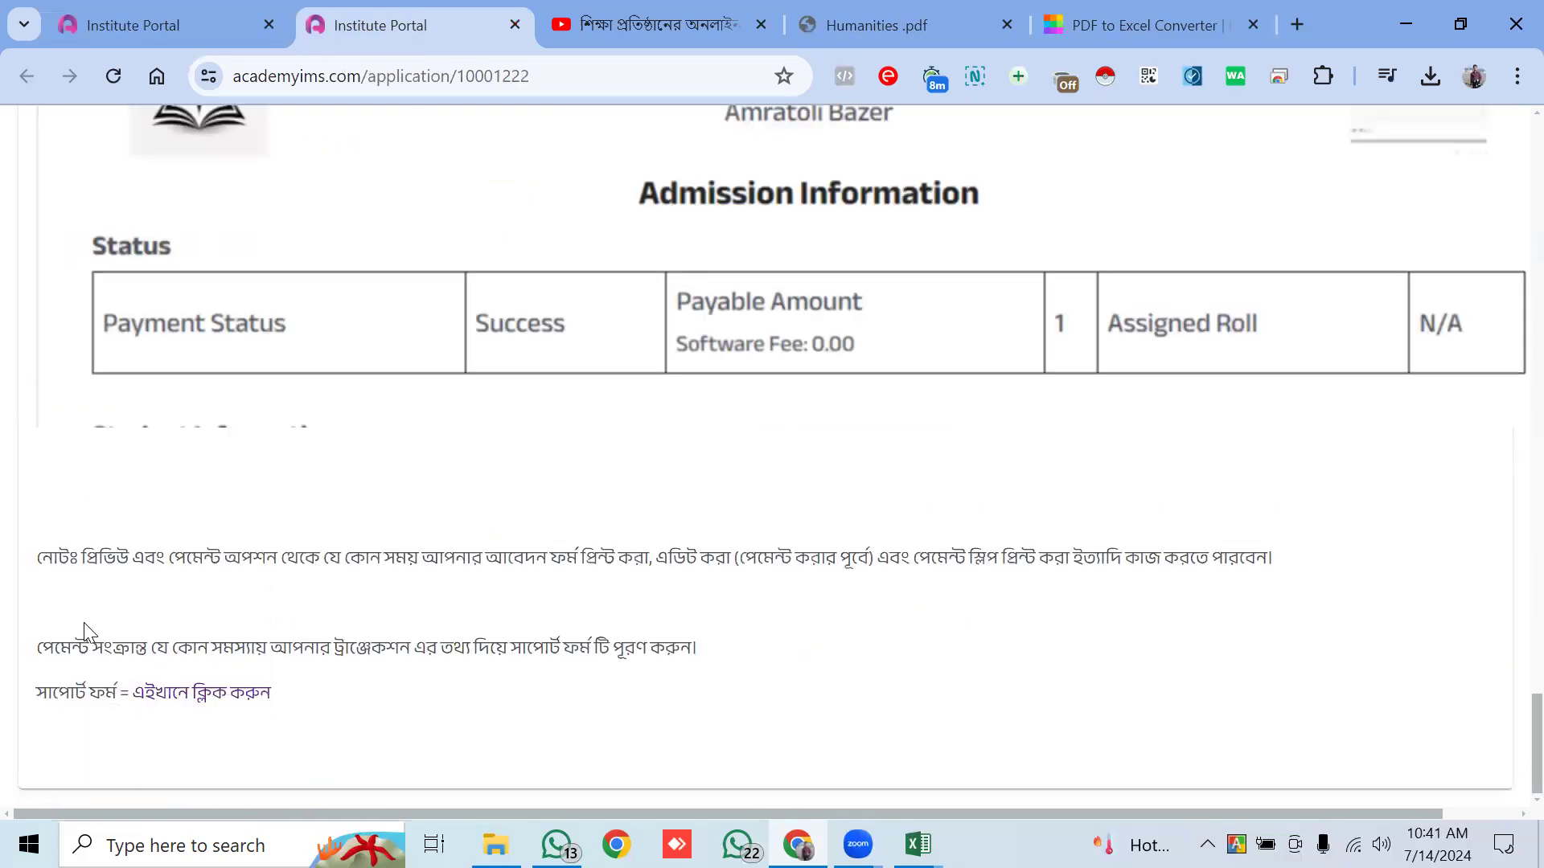
click(649, 20)
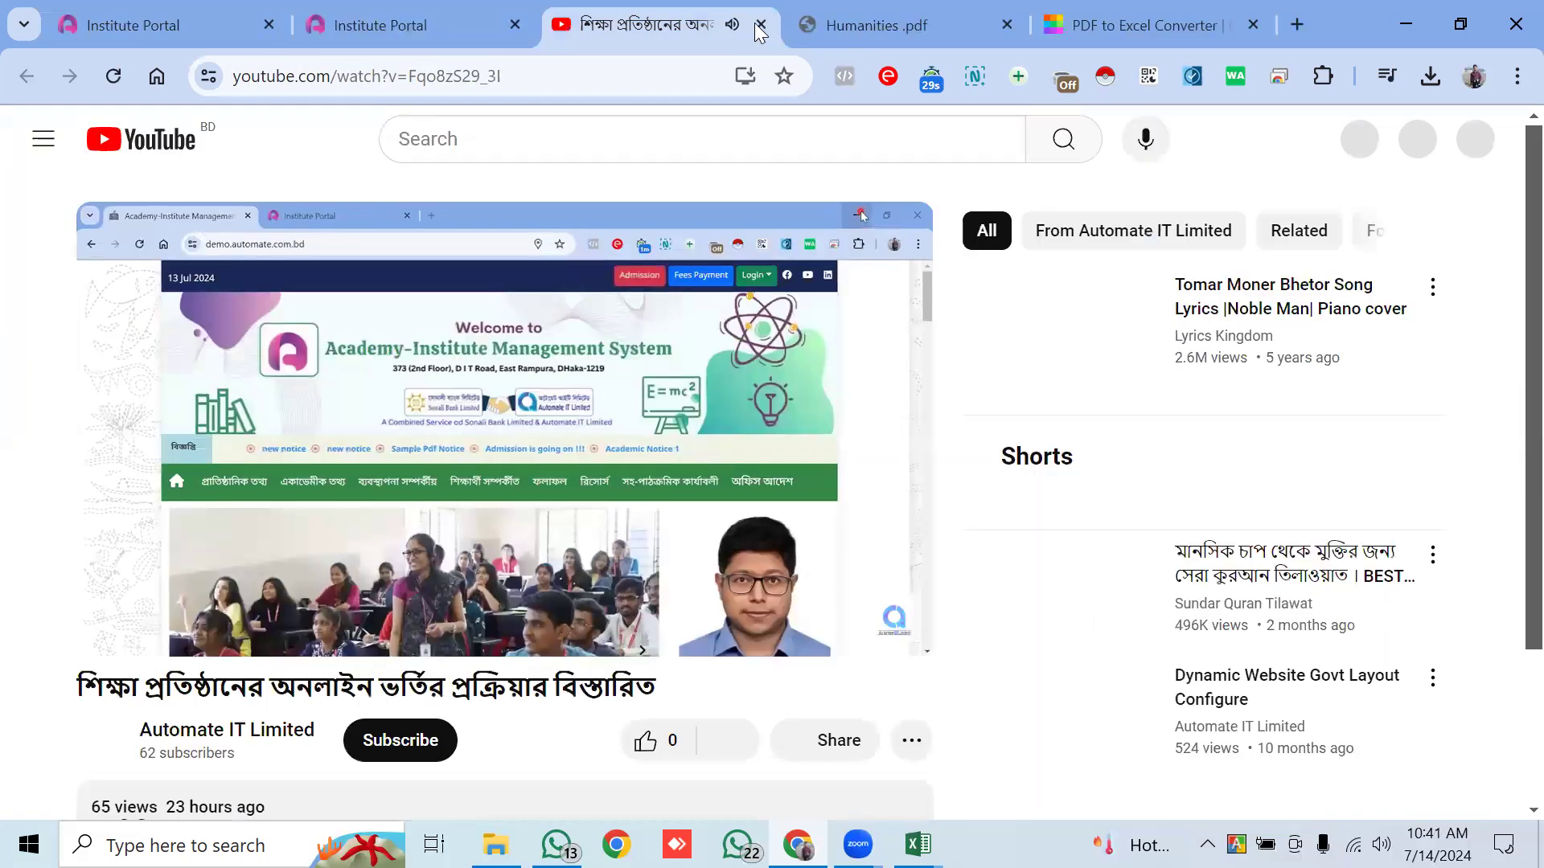
key(ctrl+w)
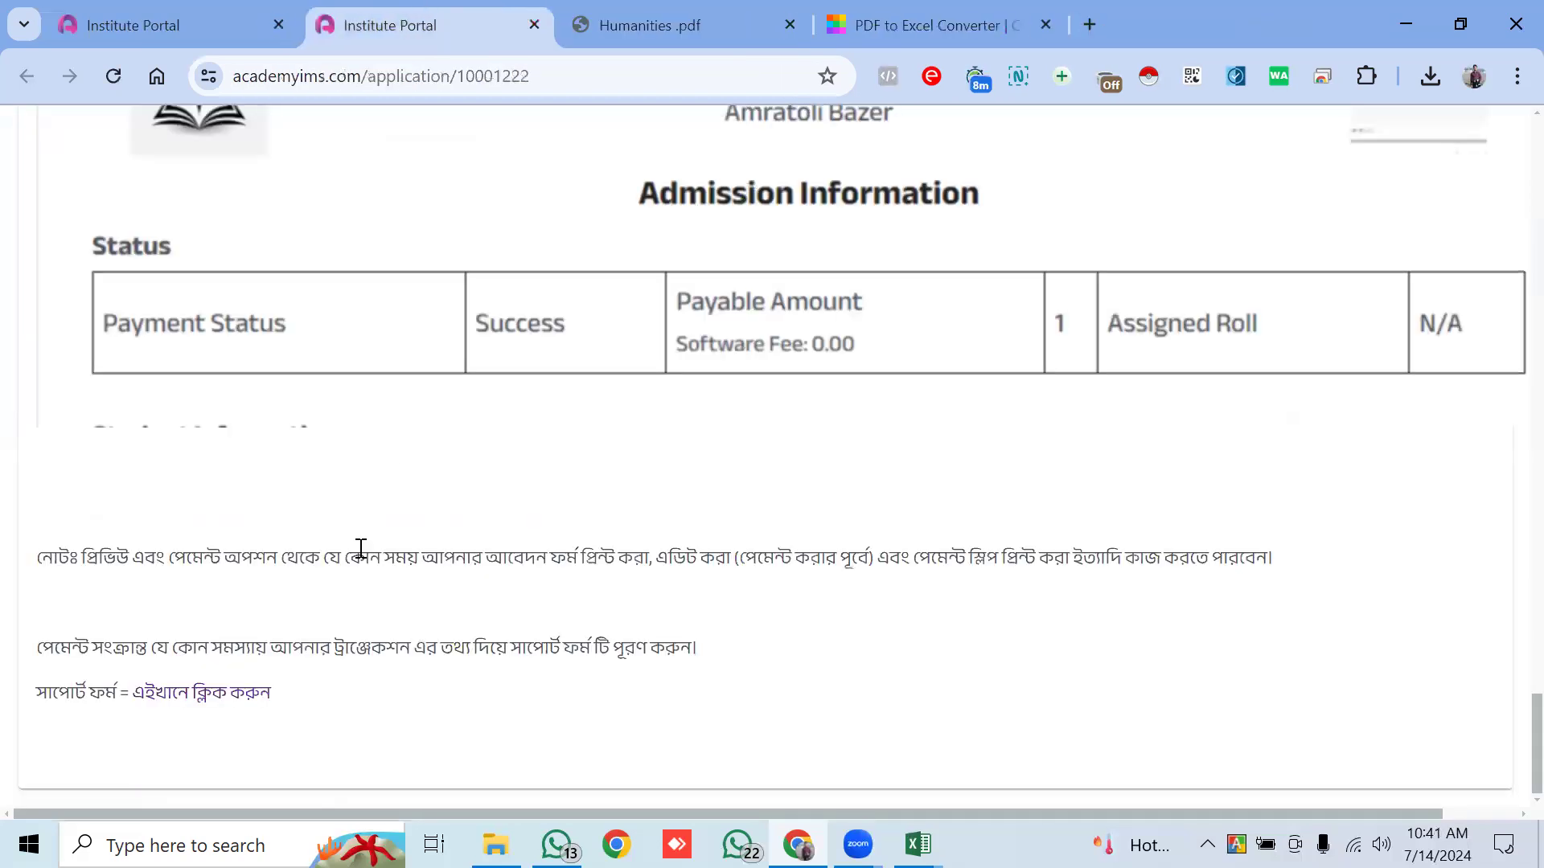
Open the payment support form linked at the end of the instructions and examine its questions.
click(185, 698)
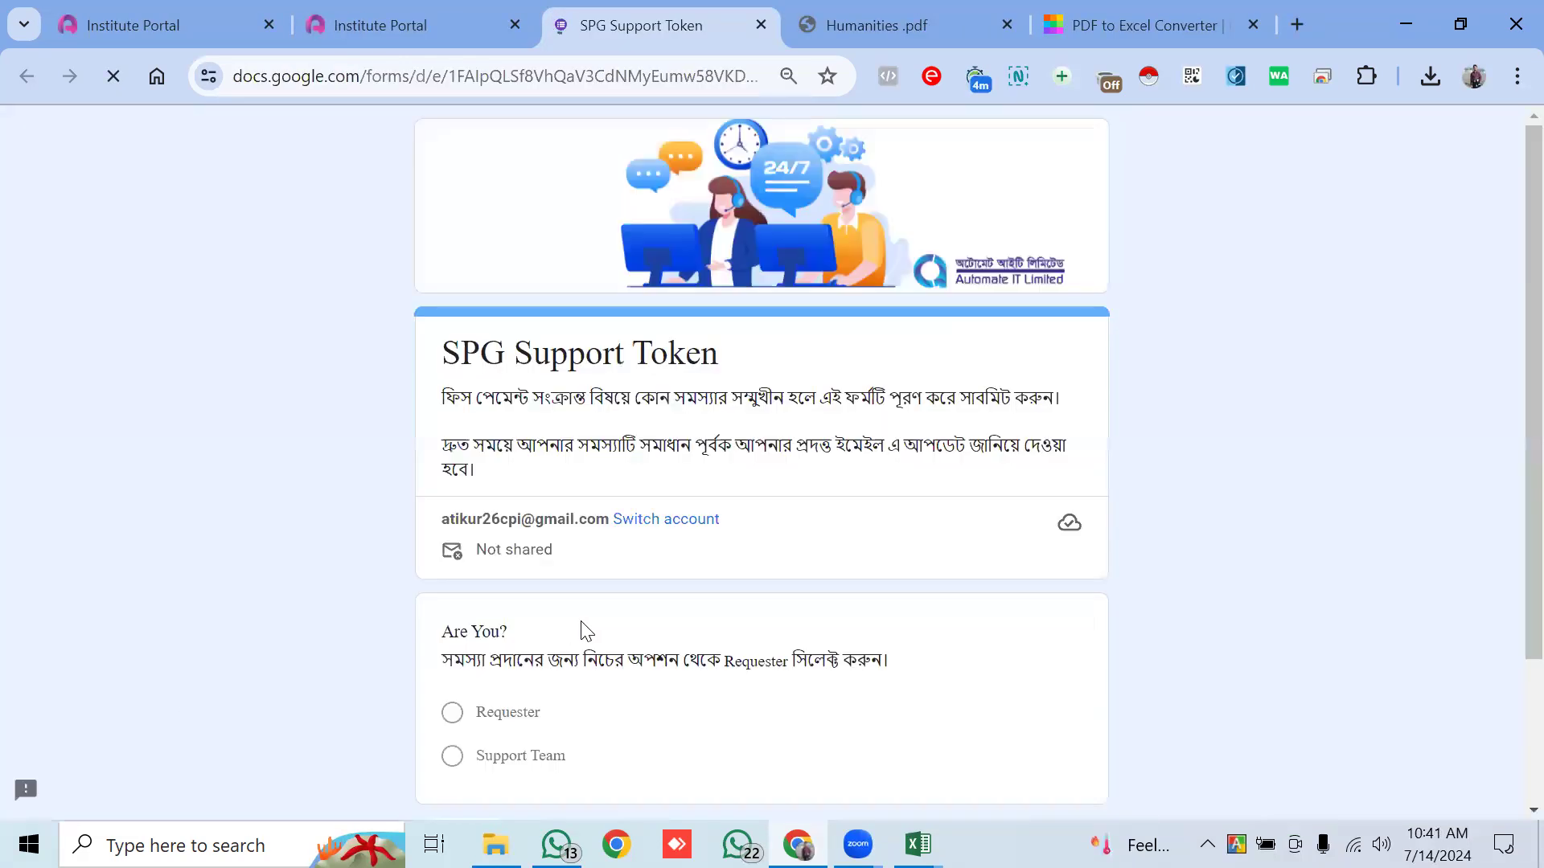
scroll(586, 631, down, 3)
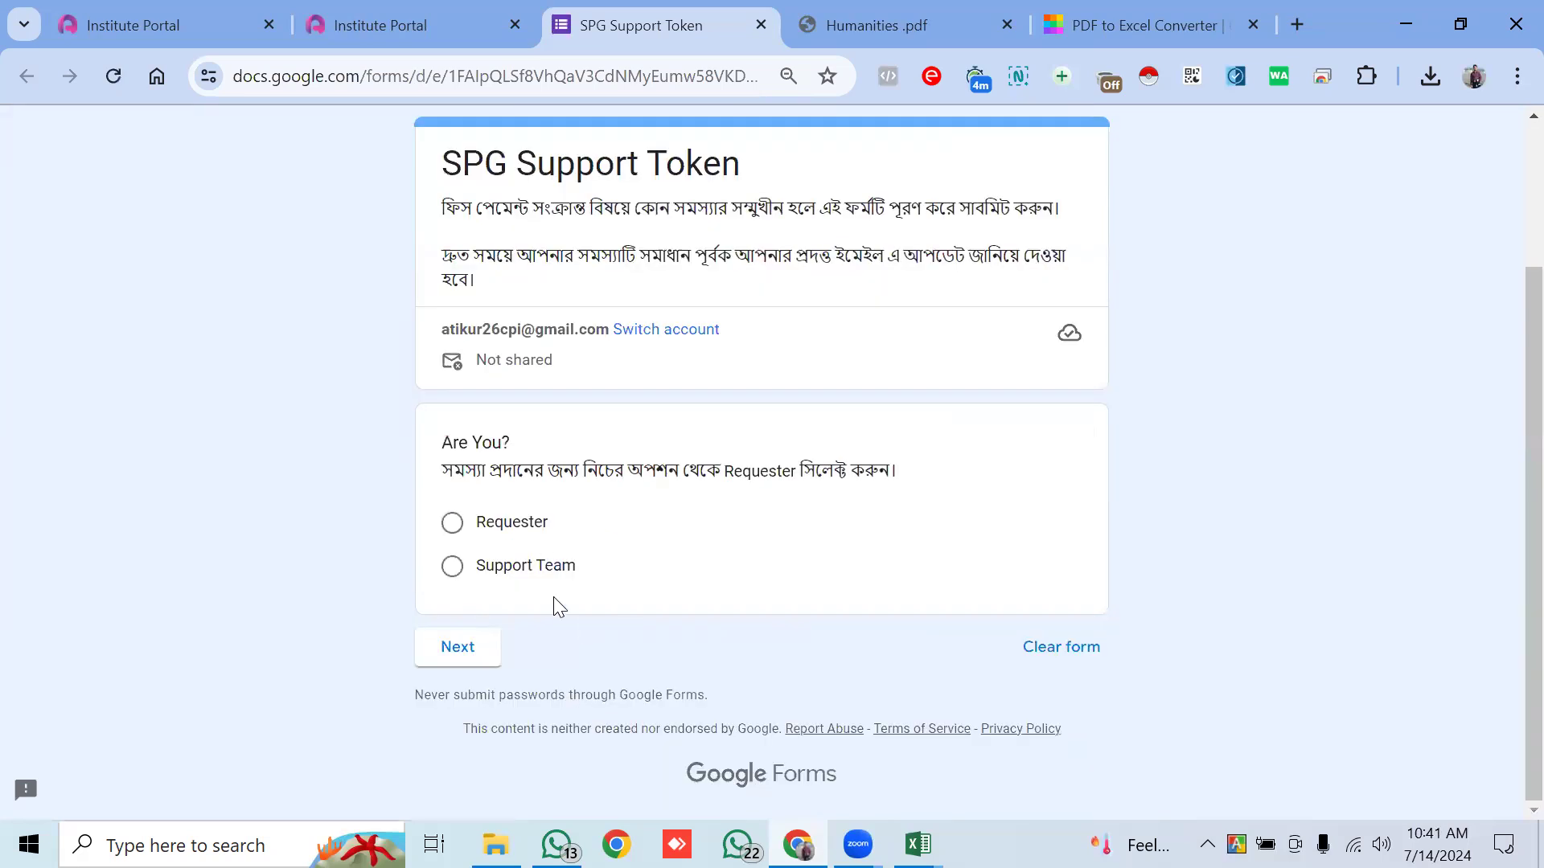